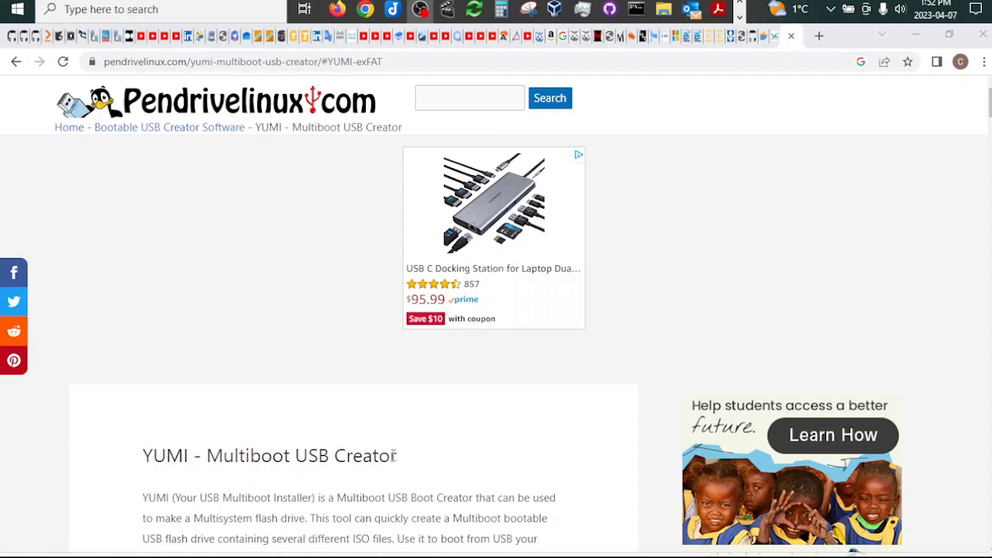
Read through the YUMI - Multiboot USB Creator page down to the list comparing its variants
{"action": "left_click_drag", "start_coordinate": [398, 459], "coordinate": [131, 470]}
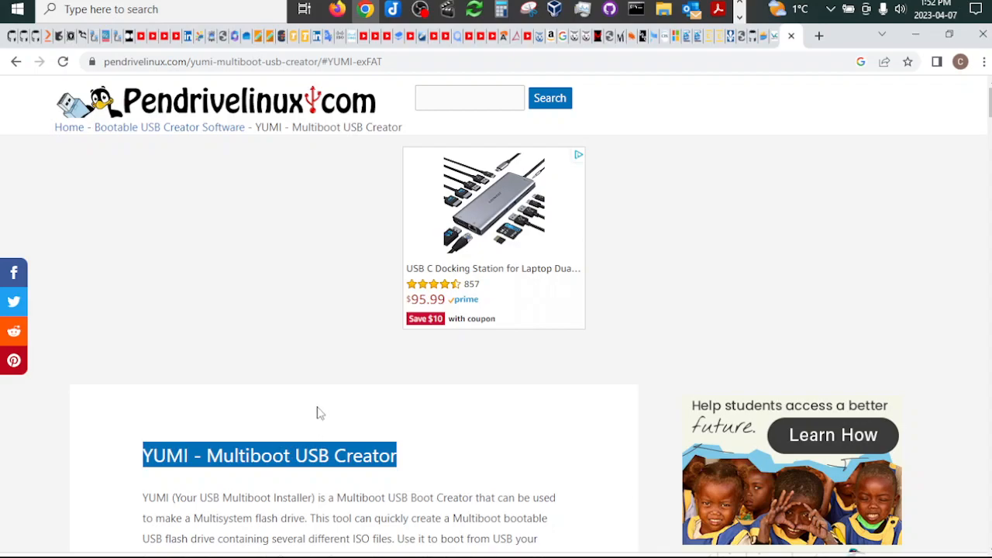
{"action": "scroll", "coordinate": [330, 415], "scroll_direction": "down", "scroll_amount": 2}
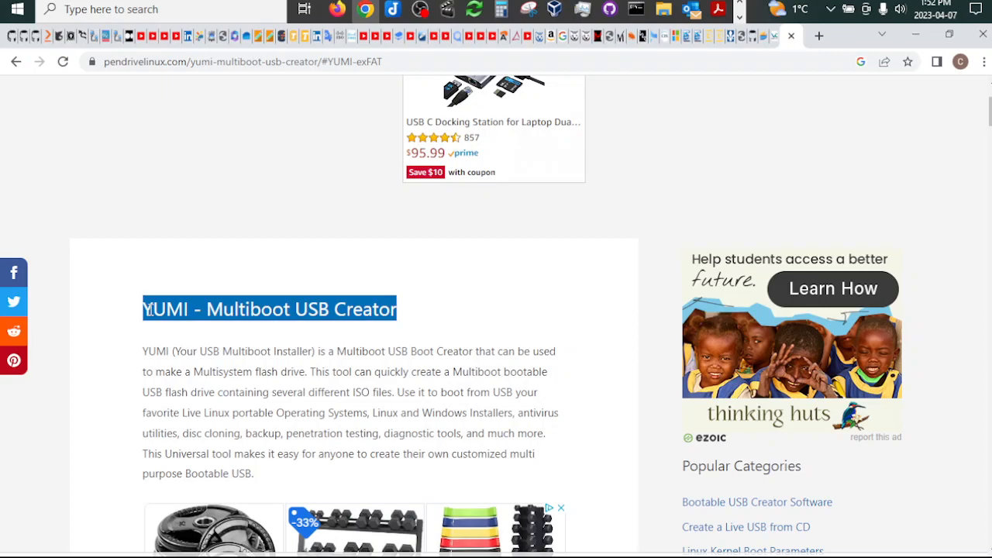
{"action": "scroll", "coordinate": [150, 309], "scroll_direction": "down", "scroll_amount": 3}
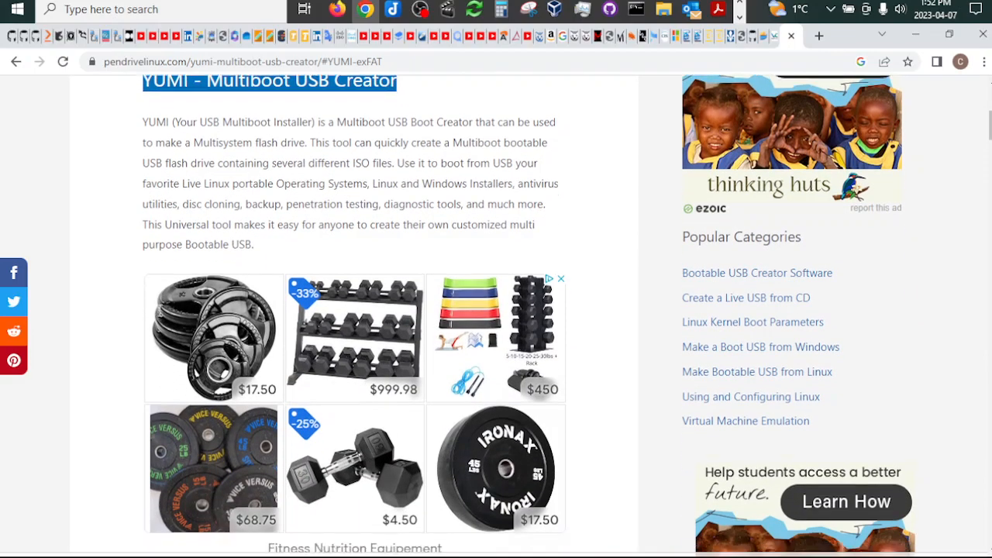
{"action": "scroll", "coordinate": [159, 309], "scroll_direction": "down", "scroll_amount": 9}
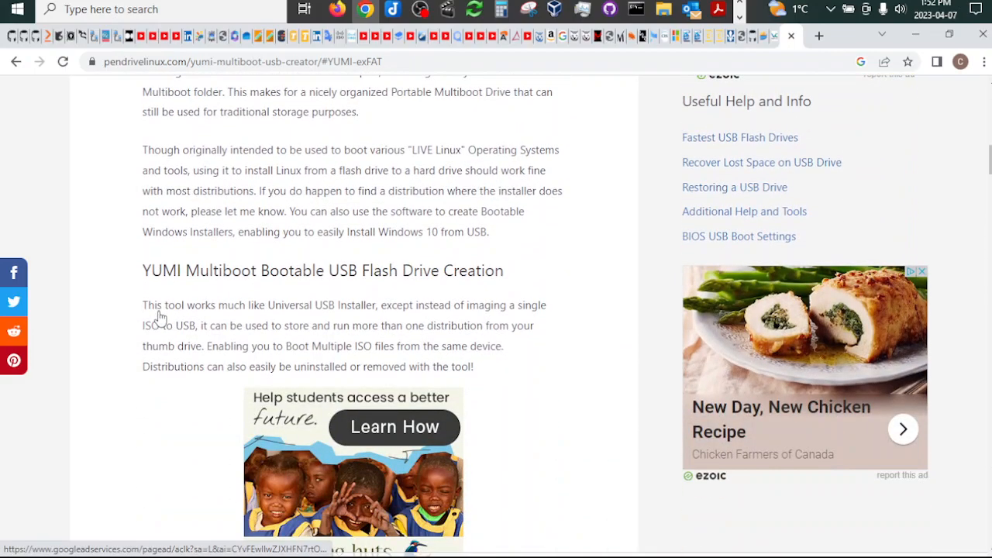
{"action": "scroll", "coordinate": [159, 318], "scroll_direction": "down", "scroll_amount": 4}
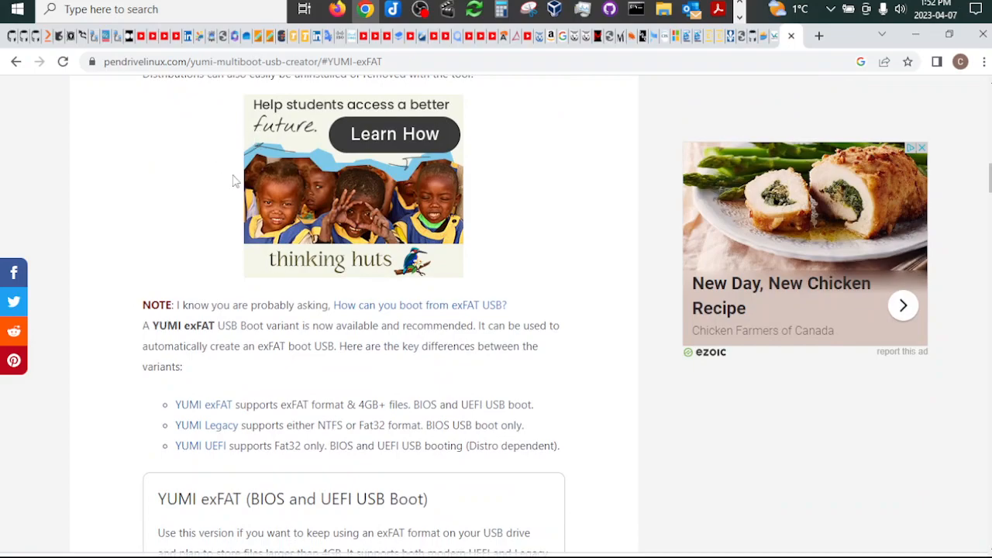
{"action": "scroll", "coordinate": [204, 203], "scroll_direction": "down", "scroll_amount": 2}
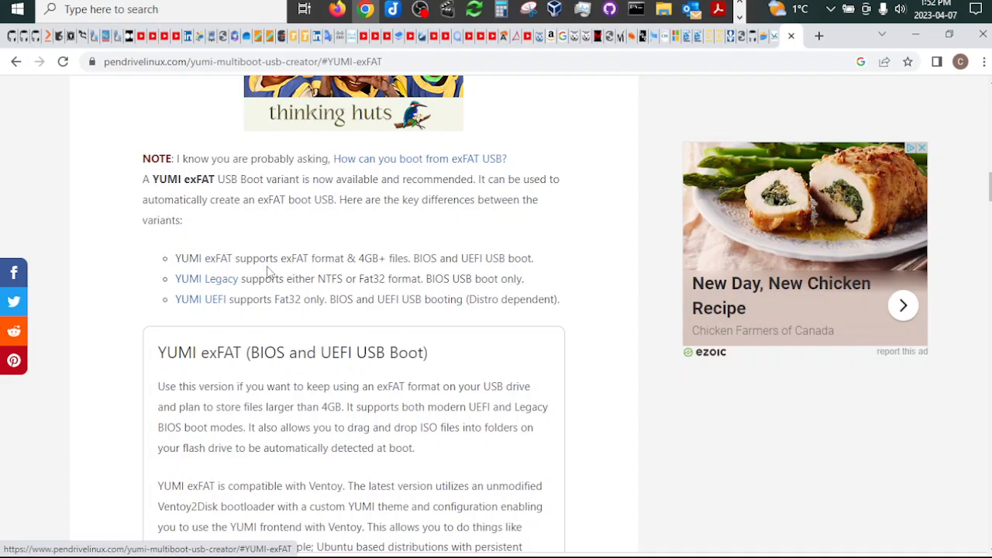
Examine which file format and which BIOS and UEFI boot modes the YUMI exFAT variant supports
{"action": "double_click", "coordinate": [294, 259]}
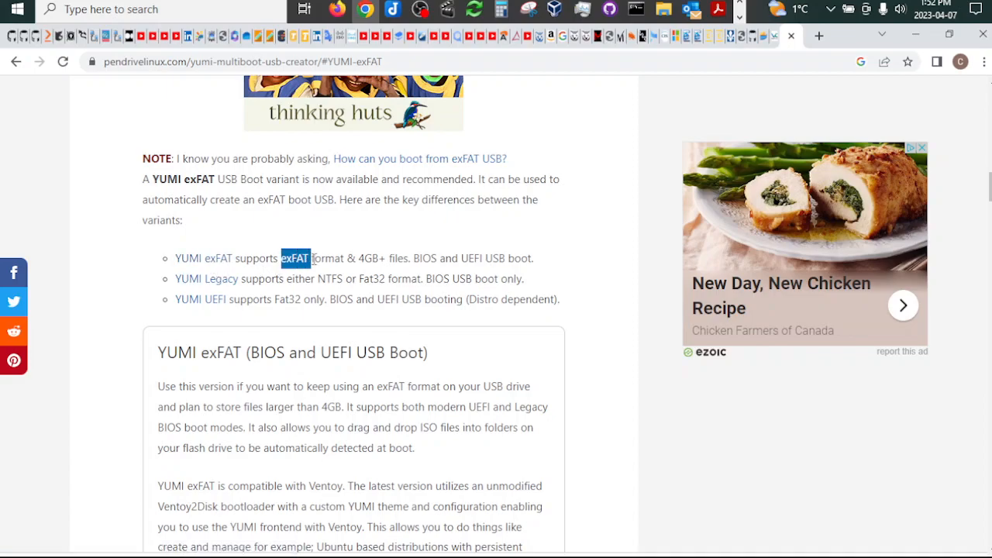
{"action": "left_click", "coordinate": [295, 261]}
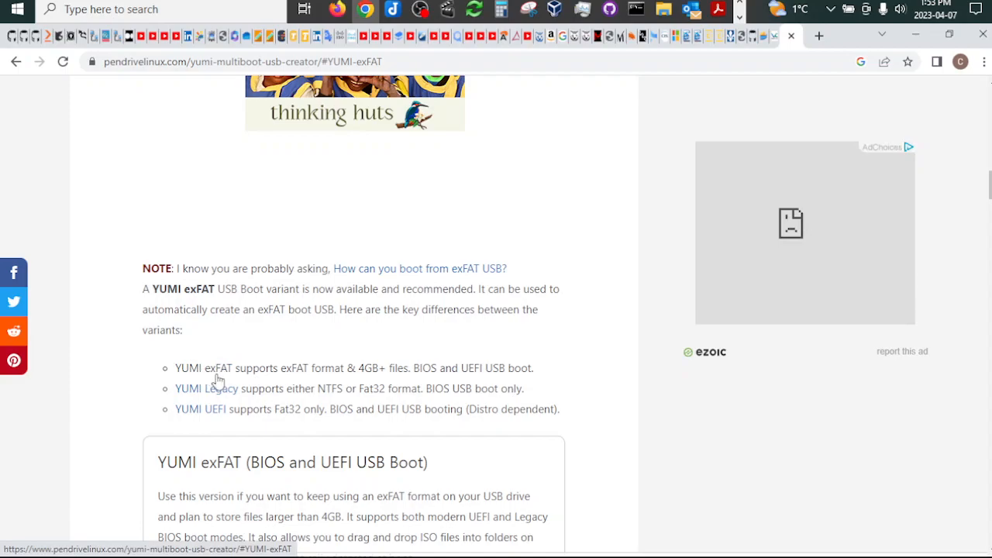
{"action": "left_click_drag", "start_coordinate": [416, 369], "coordinate": [483, 368]}
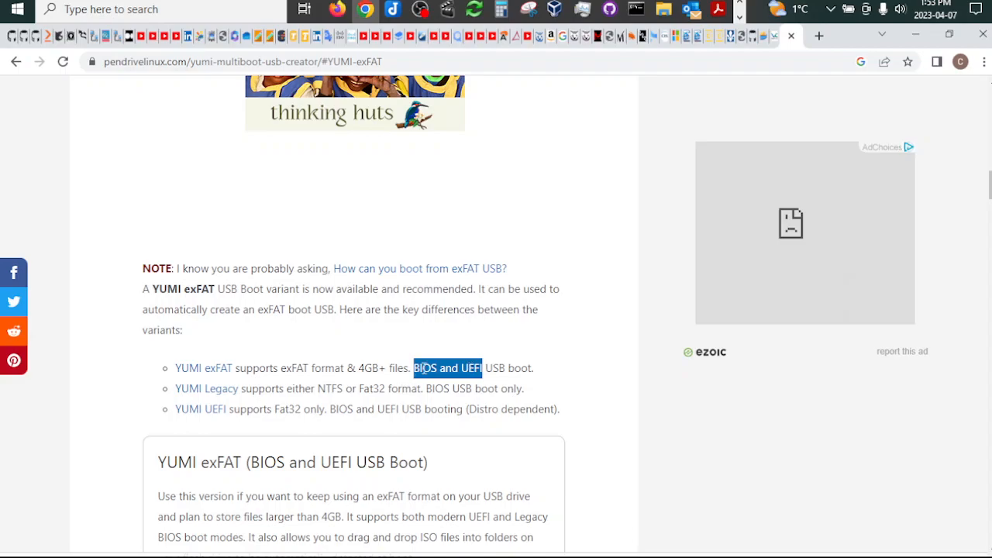
{"action": "left_click", "coordinate": [482, 367]}
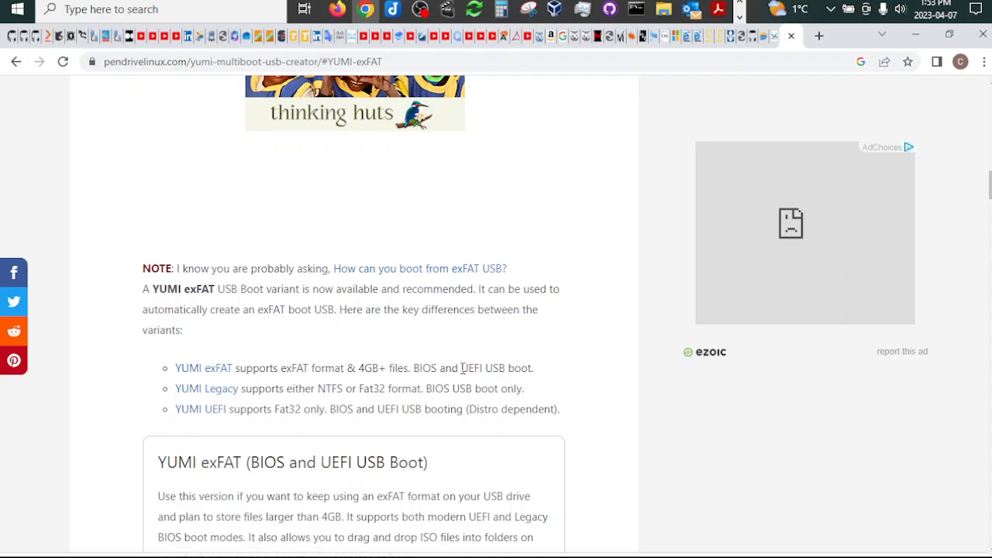
{"action": "left_click_drag", "start_coordinate": [463, 368], "coordinate": [483, 369]}
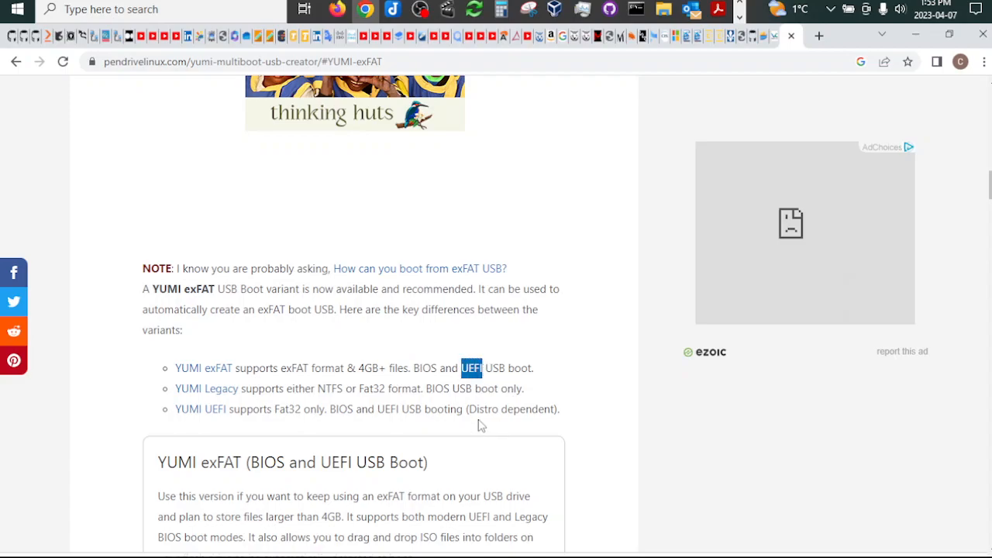
{"action": "left_click_drag", "start_coordinate": [419, 368], "coordinate": [431, 368]}
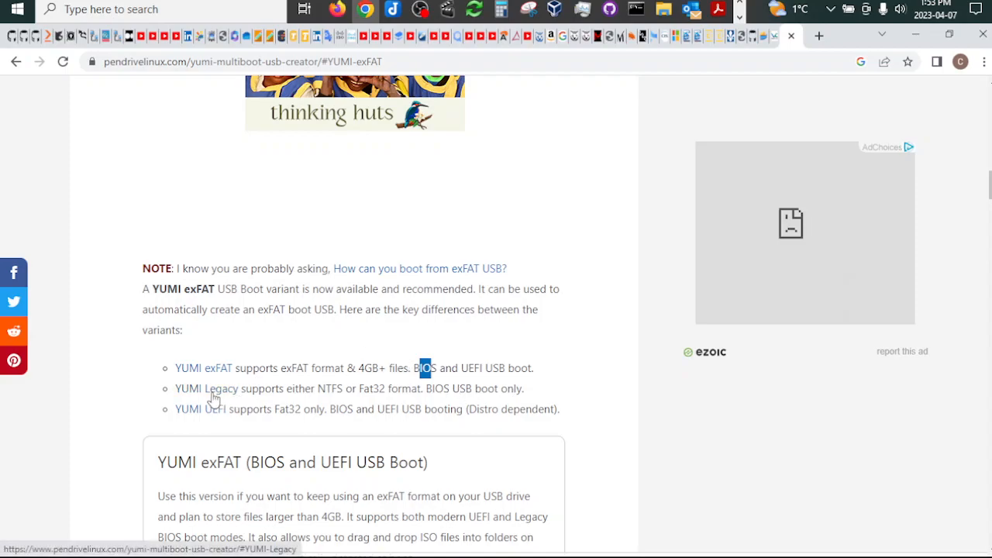
Examine the NTFS and Fat32 format support listed for the YUMI Legacy variant
{"action": "left_click", "coordinate": [319, 388]}
{"action": "left_click_drag", "start_coordinate": [319, 387], "coordinate": [386, 389]}
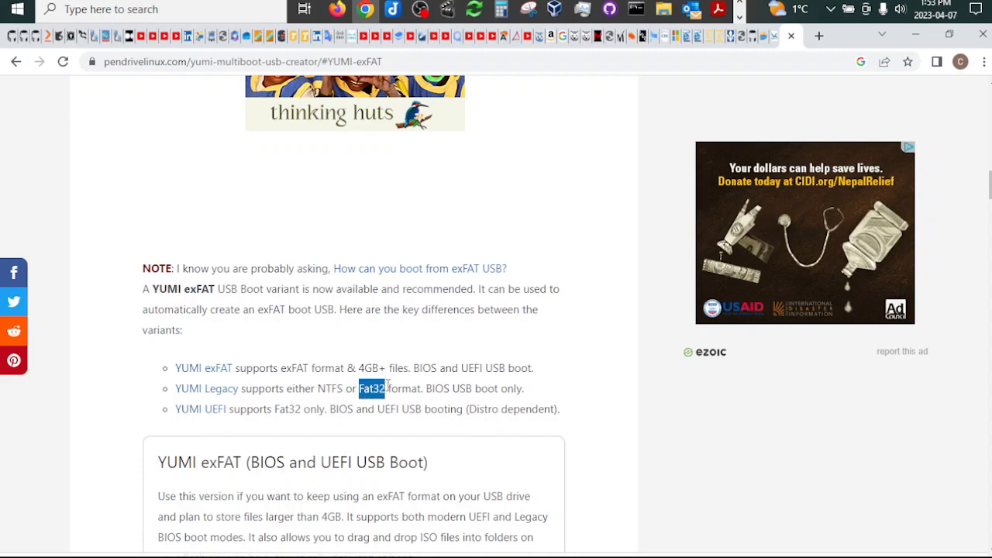
{"action": "left_click", "coordinate": [364, 392]}
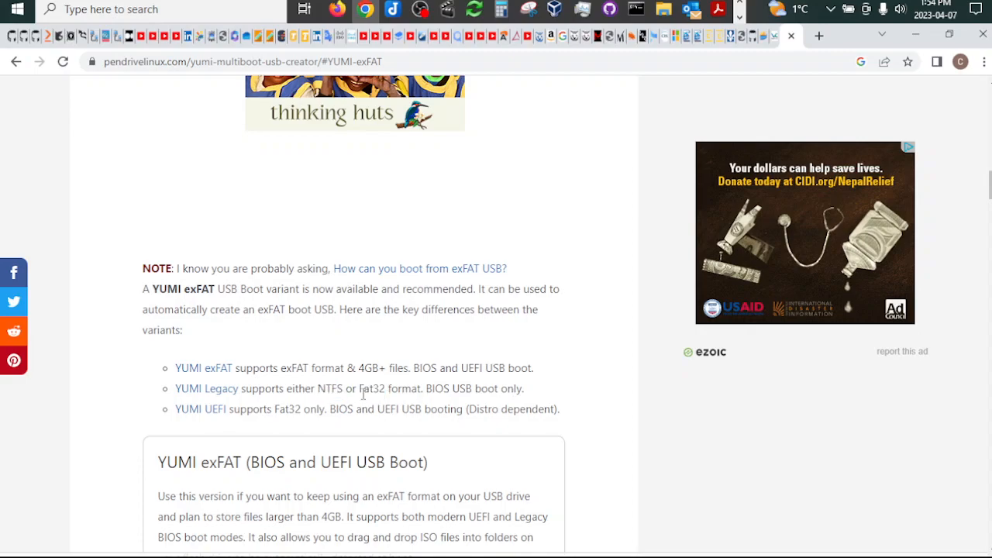
{"action": "left_click_drag", "start_coordinate": [359, 389], "coordinate": [385, 388]}
{"action": "double_click", "coordinate": [328, 389]}
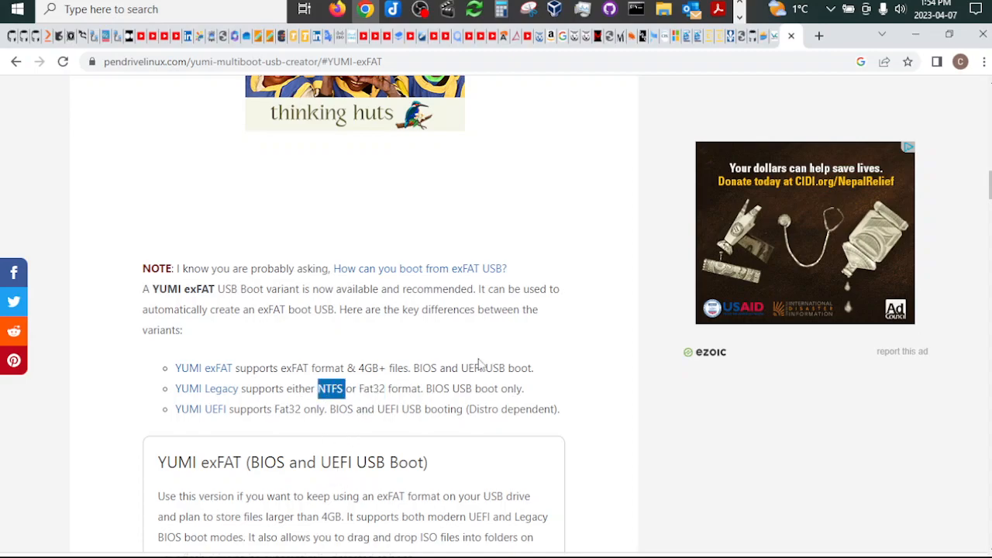
{"action": "left_click", "coordinate": [322, 390]}
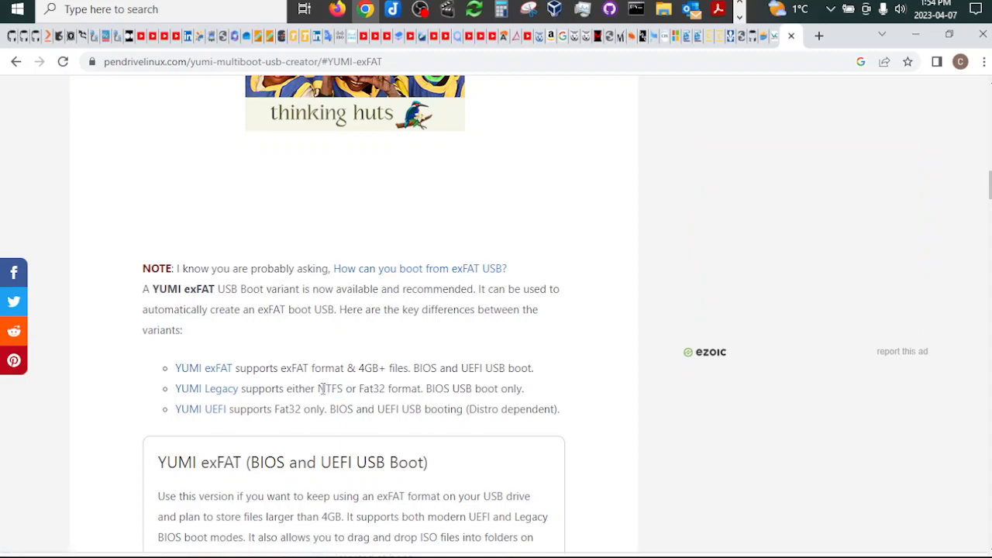
{"action": "left_click_drag", "start_coordinate": [320, 390], "coordinate": [345, 392]}
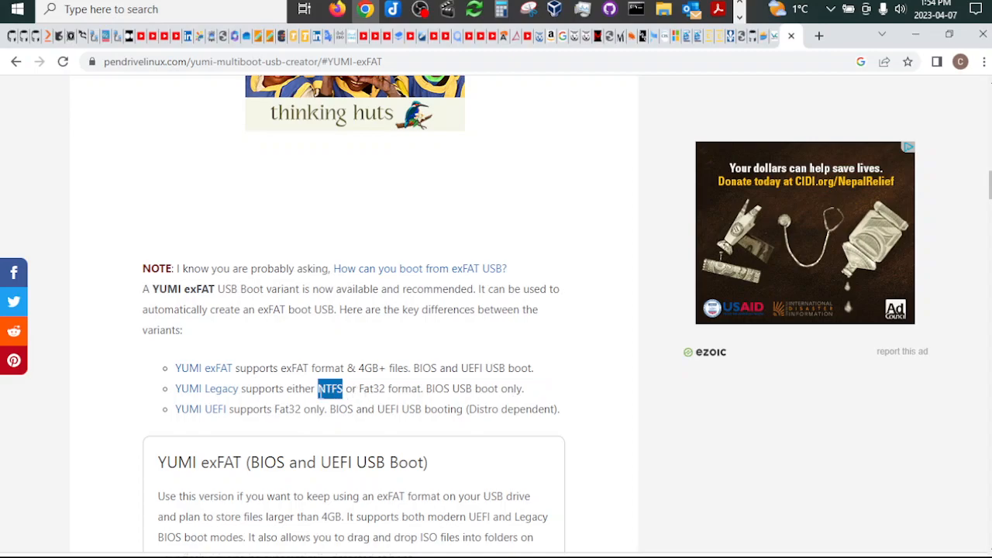
{"action": "left_click", "coordinate": [322, 391]}
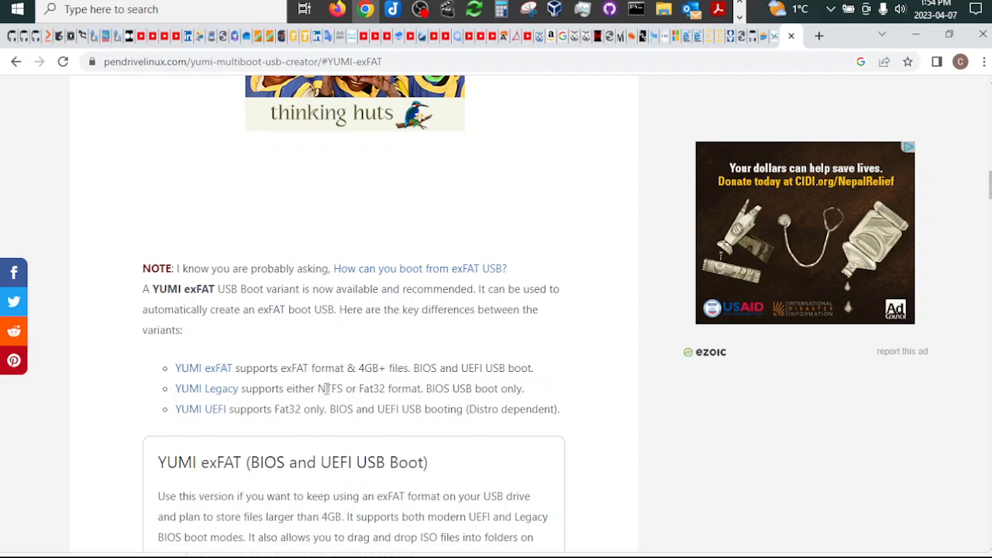
{"action": "double_click", "coordinate": [327, 388]}
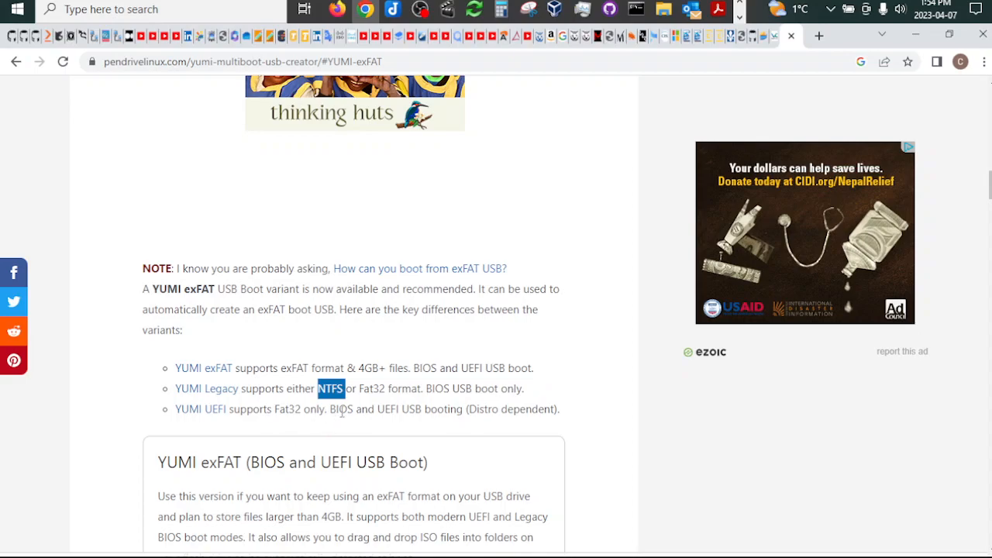
{"action": "left_click", "coordinate": [319, 391]}
{"action": "left_click_drag", "start_coordinate": [319, 388], "coordinate": [340, 385]}
{"action": "left_click", "coordinate": [311, 385]}
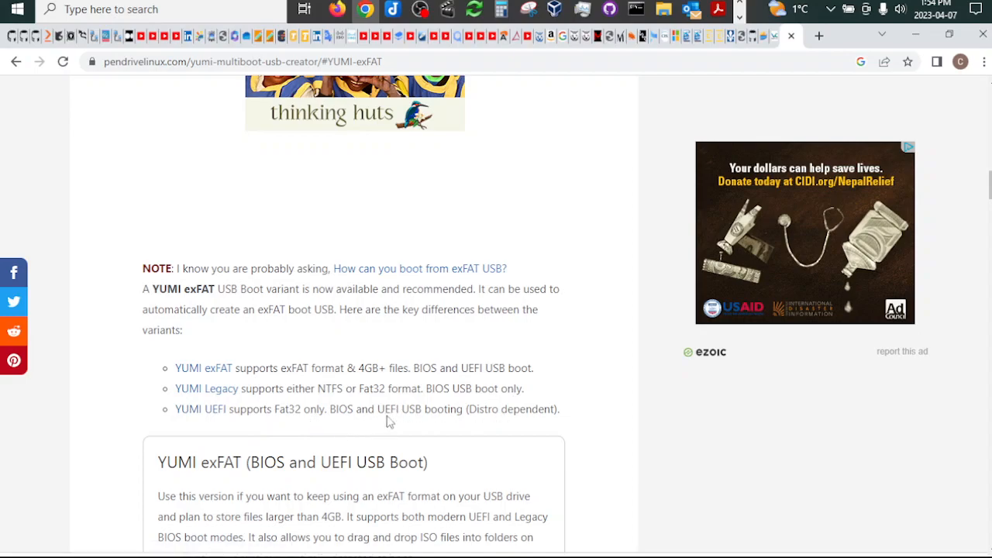
Examine the boot modes, distro dependency and Fat32 format listed for the YUMI UEFI variant
{"action": "left_click_drag", "start_coordinate": [328, 410], "coordinate": [424, 409]}
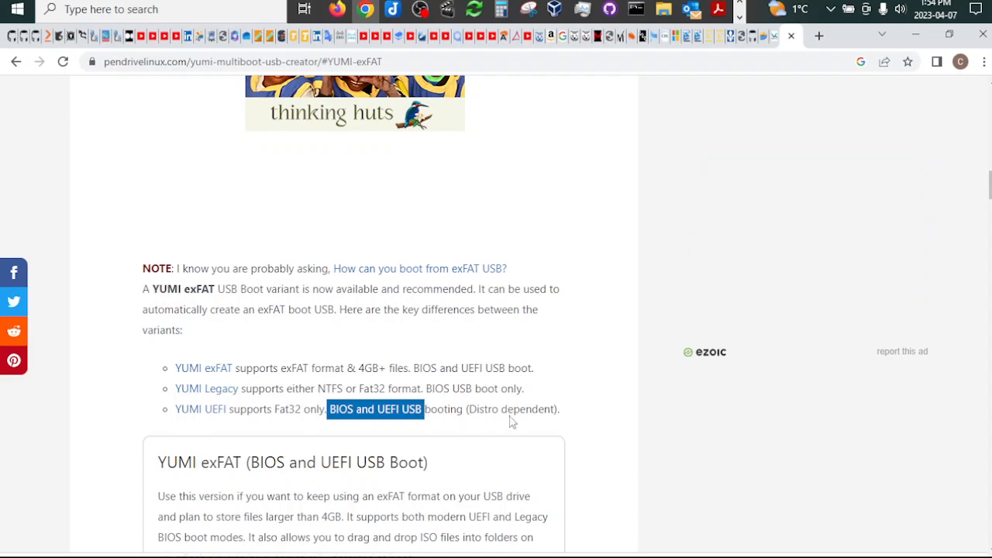
{"action": "left_click_drag", "start_coordinate": [473, 409], "coordinate": [566, 414]}
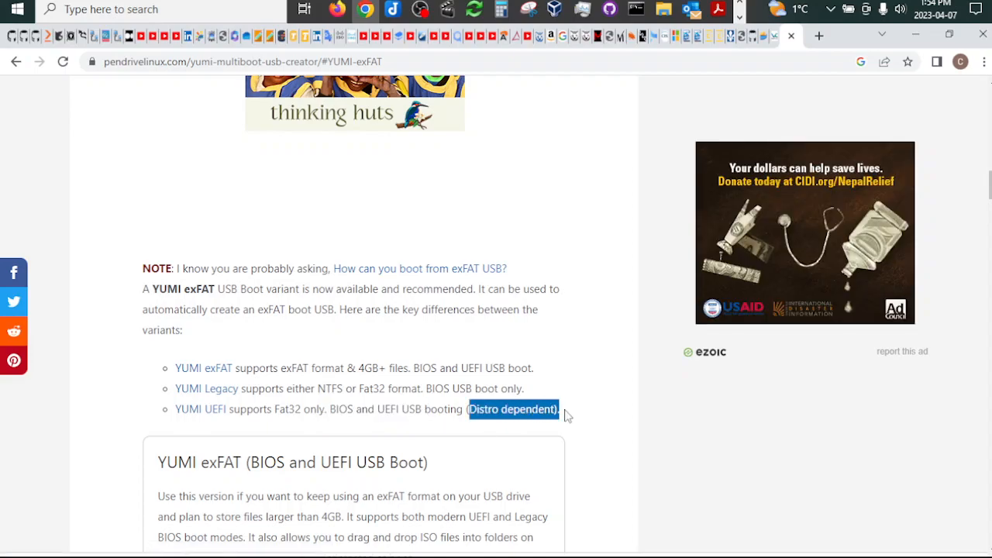
{"action": "left_click", "coordinate": [521, 386]}
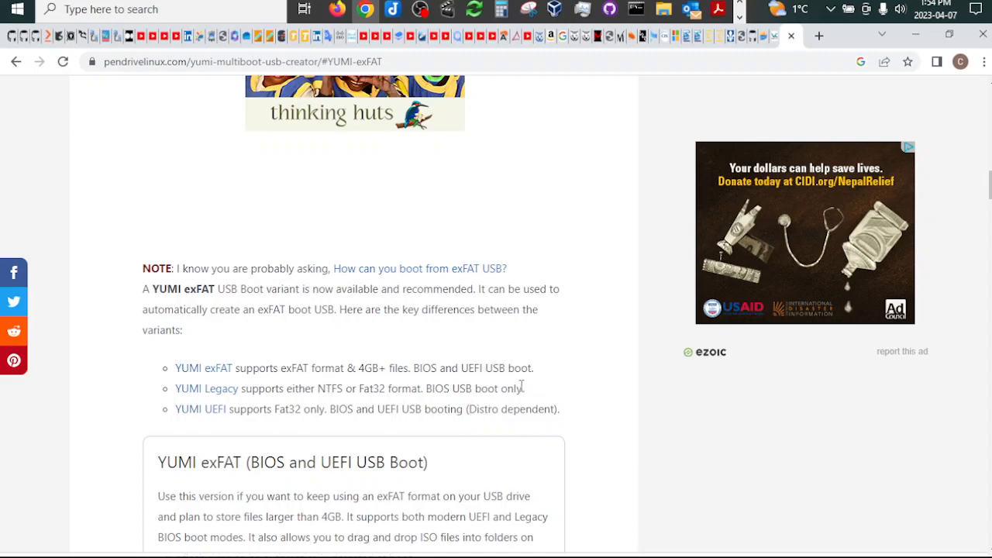
{"action": "left_click_drag", "start_coordinate": [276, 409], "coordinate": [303, 410]}
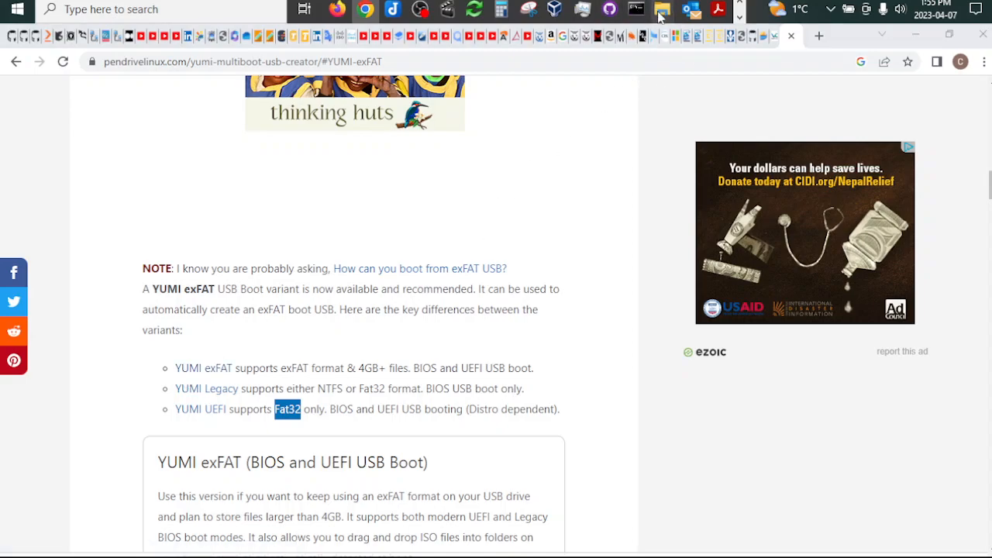
Switch to File Explorer and run YUMI-exFAT-1.0.1.6.exe from the Downloads folder
{"action": "mouse_move", "coordinate": [663, 10]}
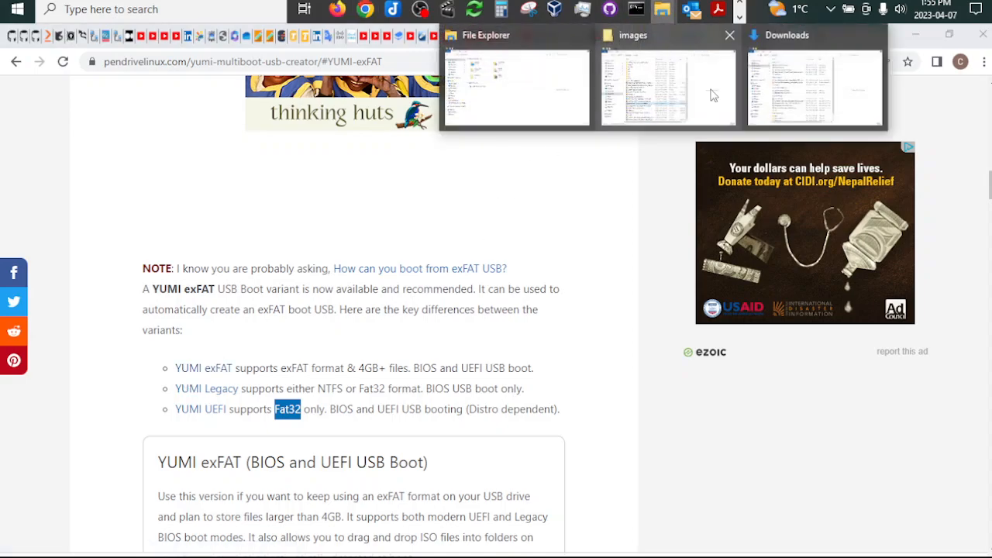
{"action": "left_click", "coordinate": [661, 91]}
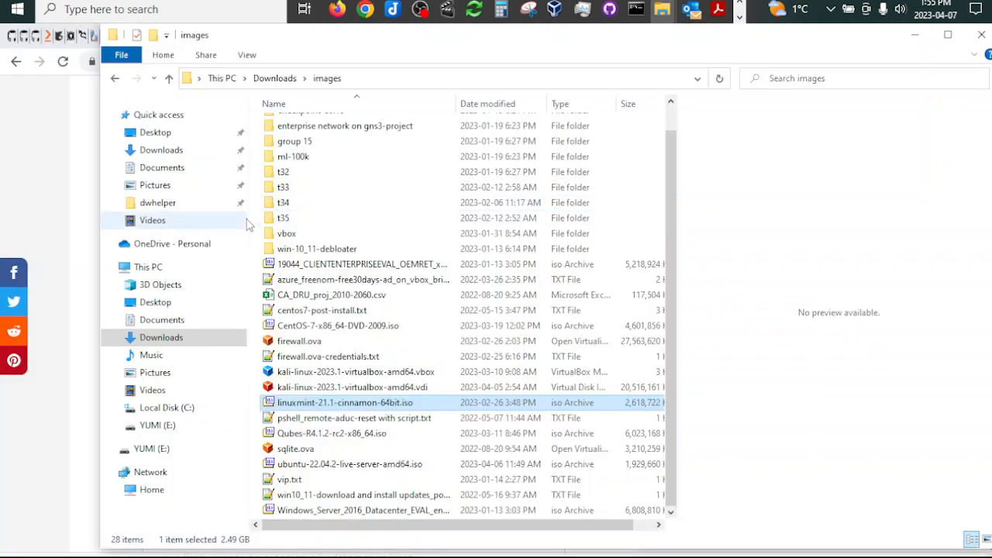
{"action": "left_click", "coordinate": [161, 150]}
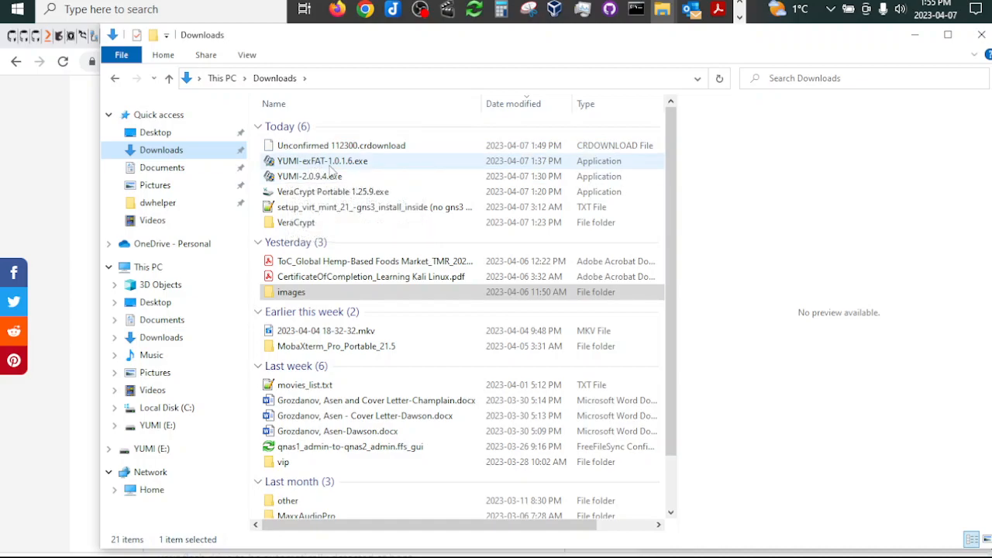
{"action": "left_click", "coordinate": [329, 165]}
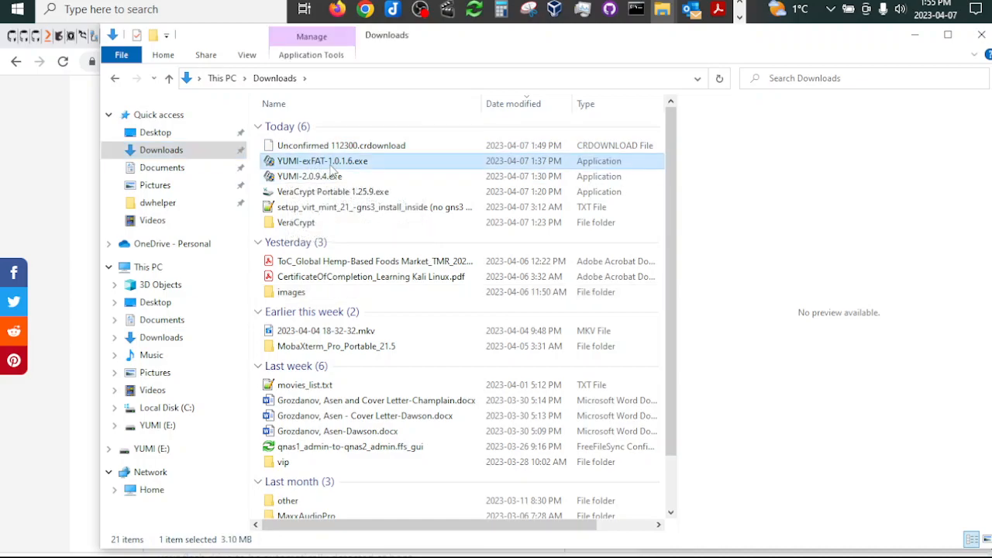
{"action": "left_click", "coordinate": [307, 178]}
{"action": "left_click", "coordinate": [315, 161]}
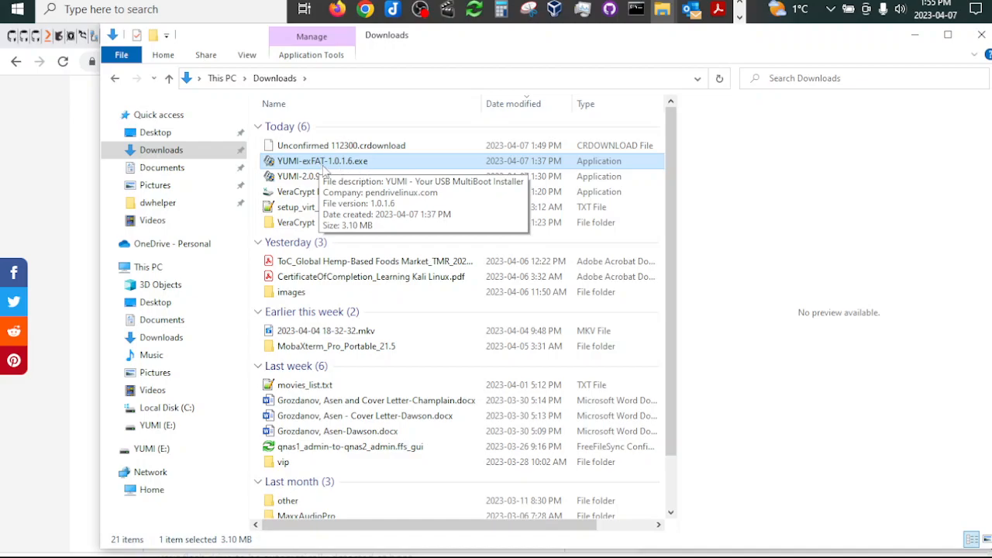
{"action": "double_click", "coordinate": [316, 164]}
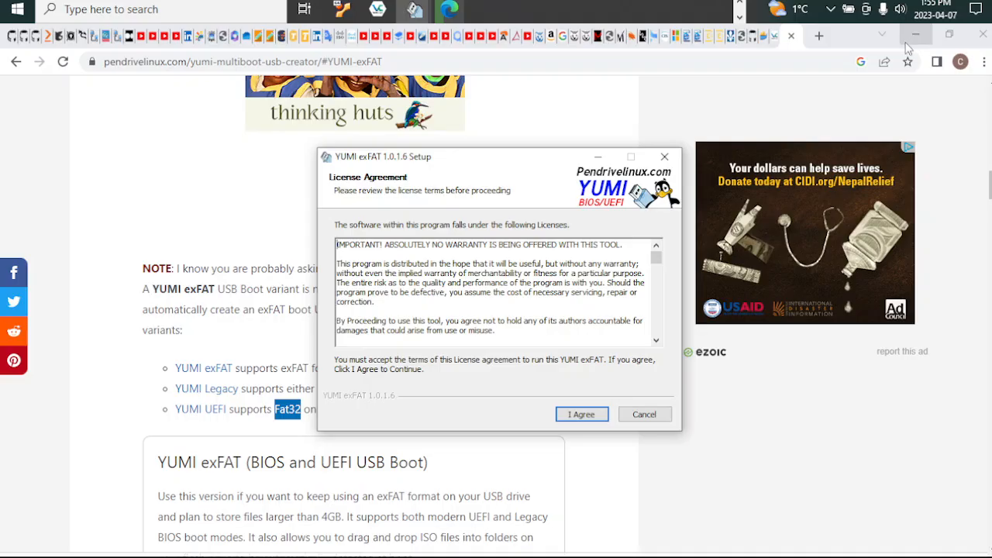
Minimize the browser, move the YUMI exFAT setup window higher on the desktop and accept its license agreement
{"action": "left_click", "coordinate": [911, 39]}
{"action": "left_click_drag", "start_coordinate": [517, 165], "coordinate": [509, 56]}
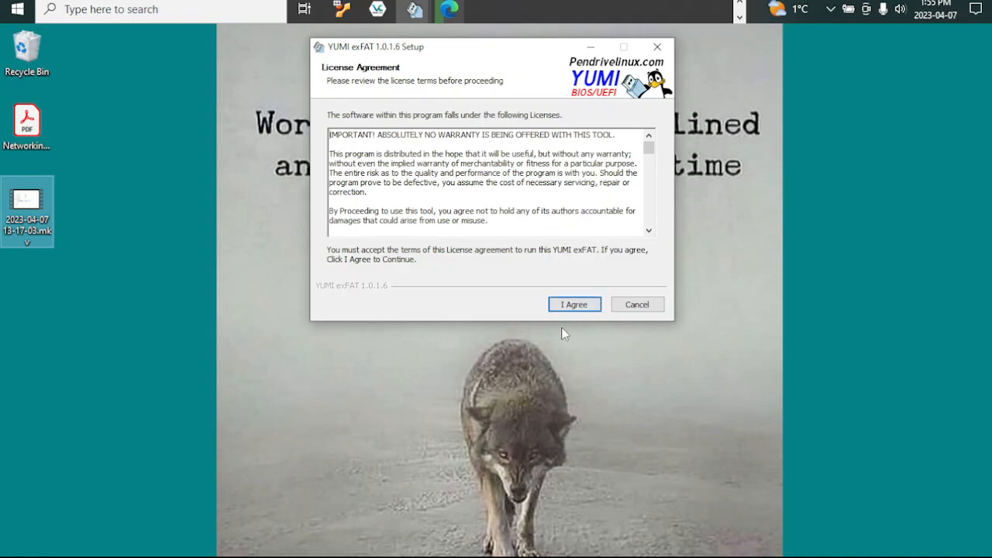
{"action": "left_click", "coordinate": [572, 306]}
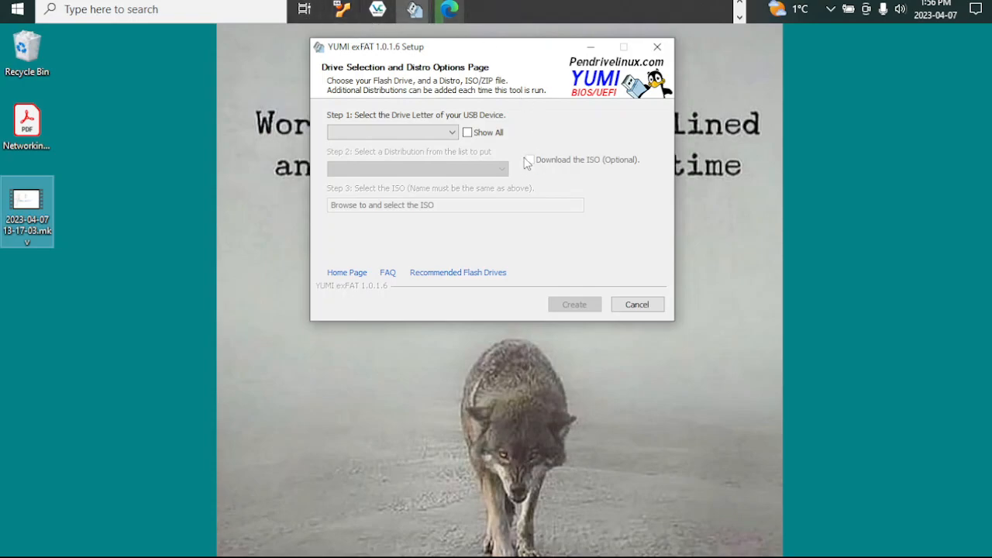
Switch to File Explorer, open the format settings for the YUMI (E:) drive in This PC and choose NTFS as the file system
{"action": "left_click", "coordinate": [739, 16]}
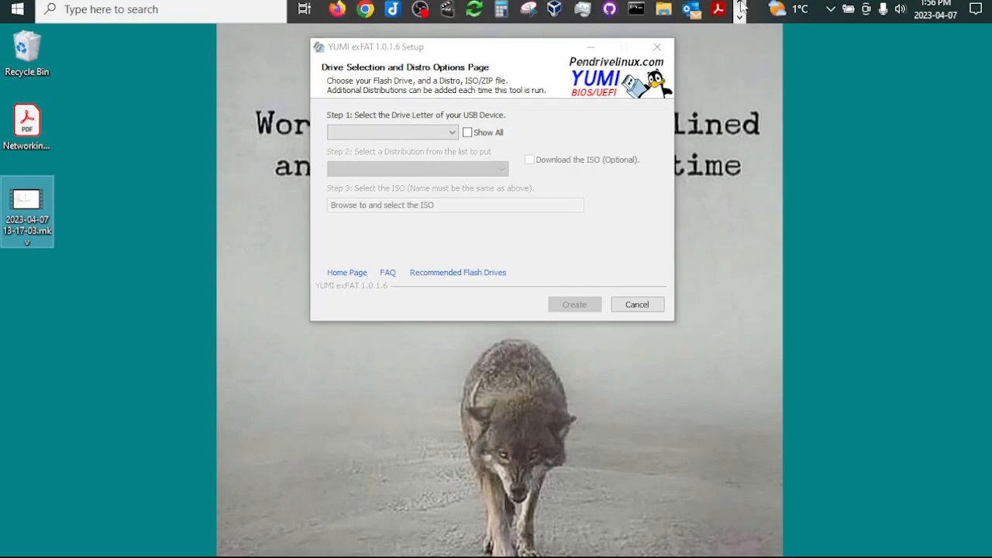
{"action": "mouse_move", "coordinate": [664, 11]}
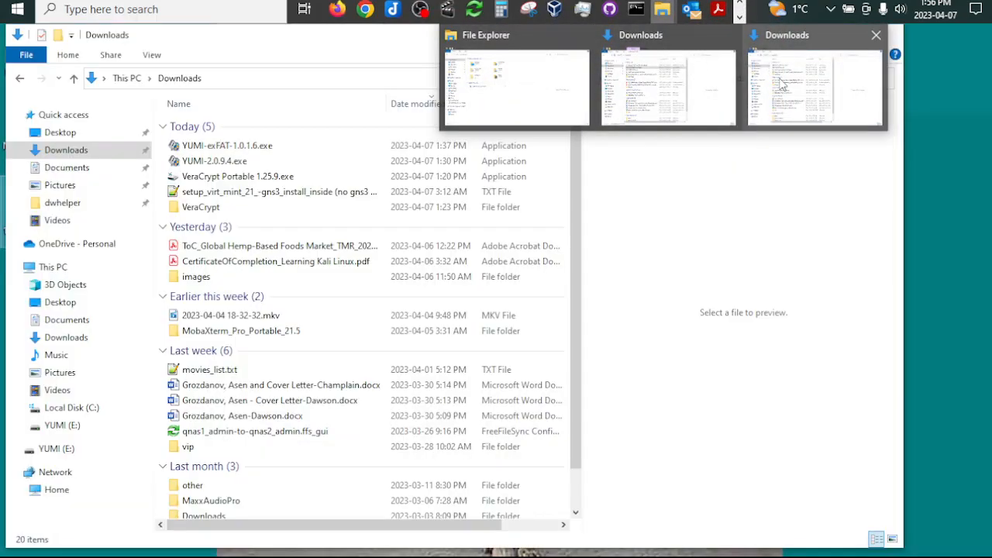
{"action": "left_click", "coordinate": [781, 84]}
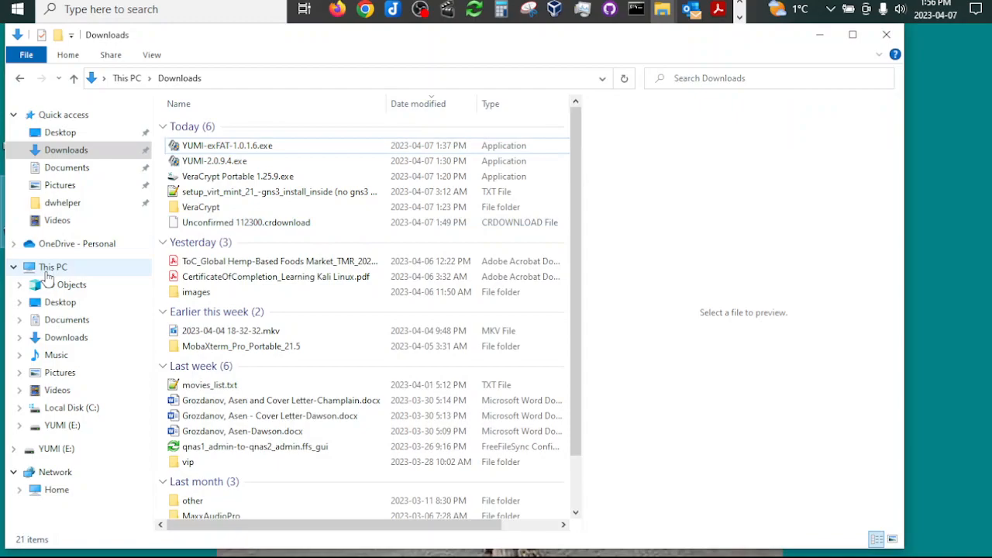
{"action": "left_click", "coordinate": [46, 267]}
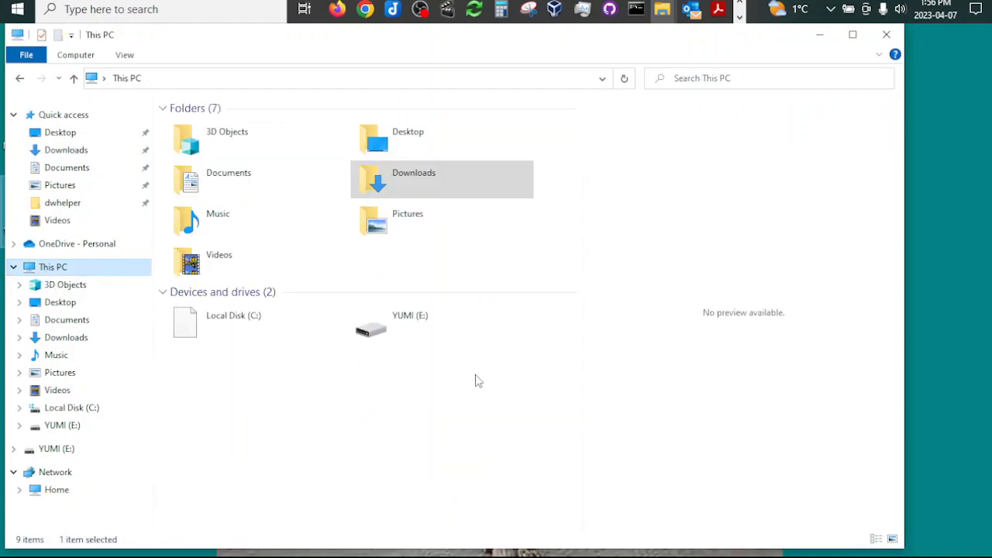
{"action": "left_click", "coordinate": [439, 320]}
{"action": "right_click", "coordinate": [439, 322]}
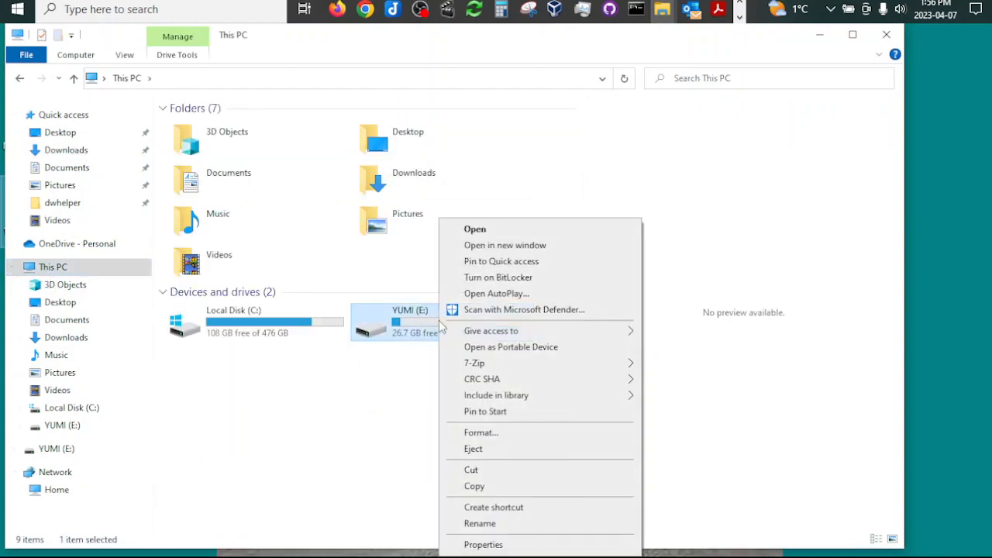
{"action": "left_click", "coordinate": [480, 432]}
{"action": "left_click", "coordinate": [132, 263]}
{"action": "left_click", "coordinate": [107, 276]}
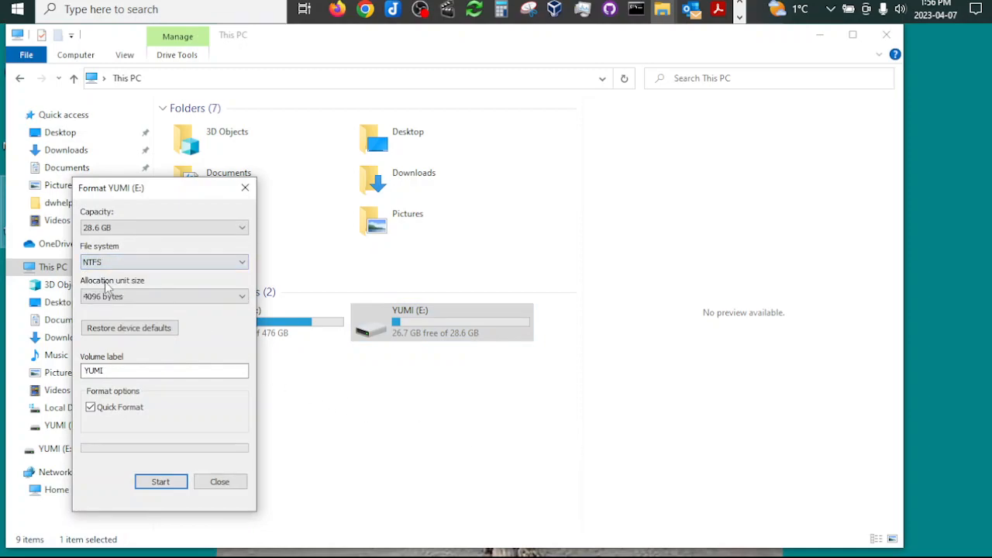
Close the YUMI exFAT setup and quick-format the YUMI (E:) drive with the chosen NTFS settings
{"action": "left_click", "coordinate": [825, 44]}
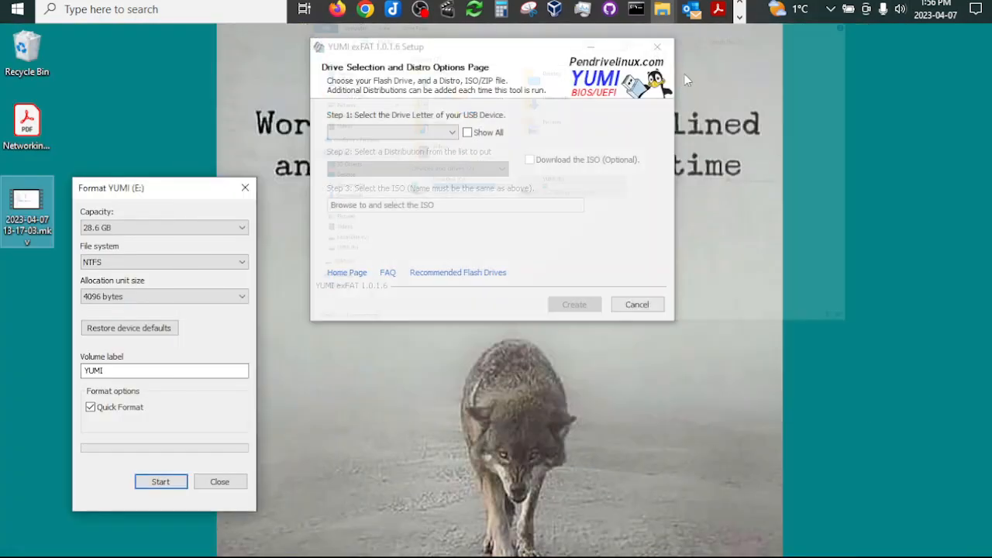
{"action": "left_click", "coordinate": [657, 42]}
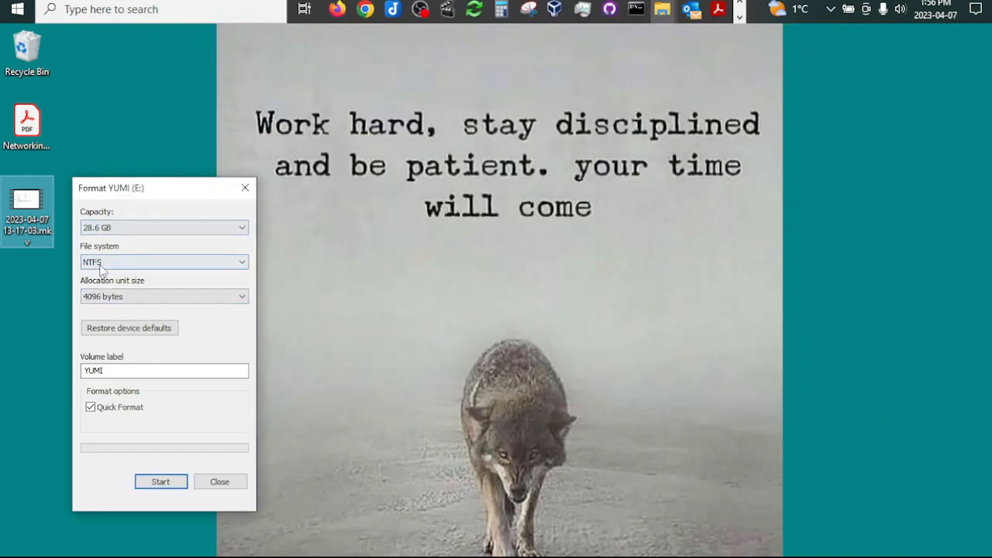
{"action": "left_click", "coordinate": [160, 481]}
{"action": "left_click", "coordinate": [524, 304]}
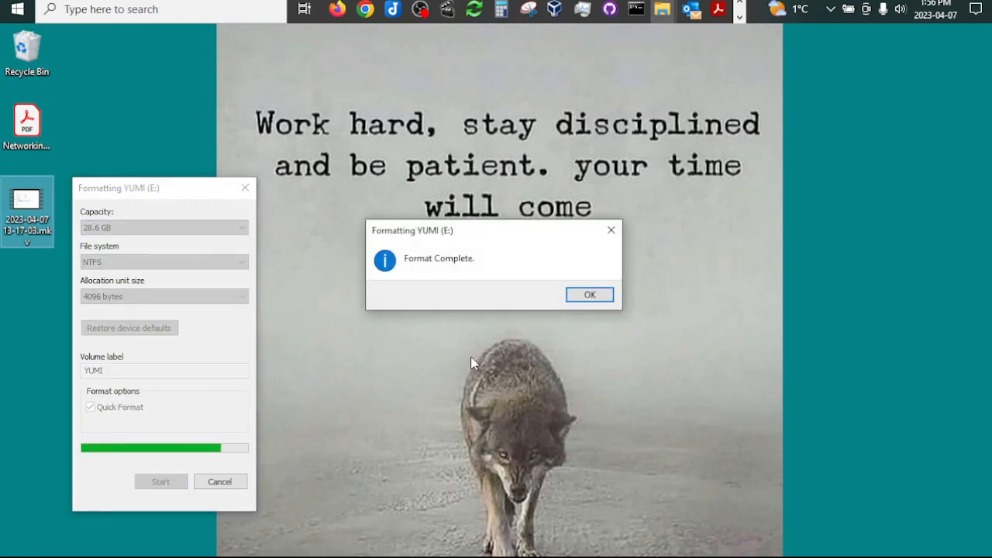
{"action": "left_click", "coordinate": [589, 295]}
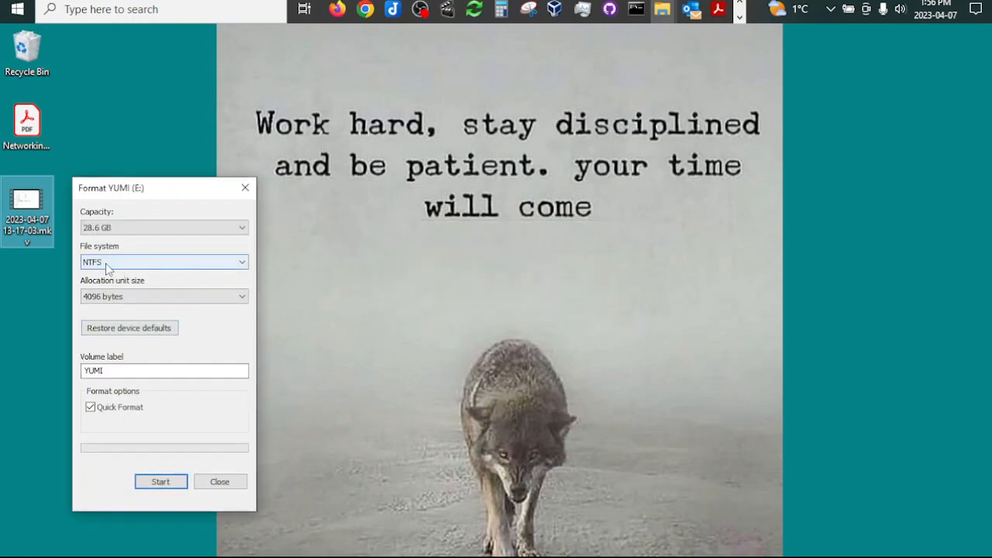
{"action": "left_click", "coordinate": [245, 187]}
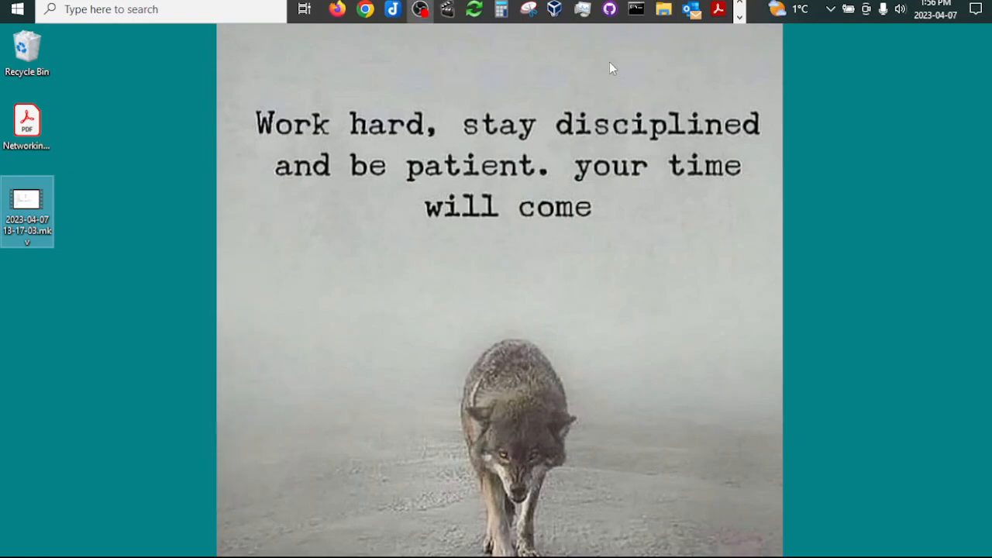
Return to File Explorer and examine the file system listed in the YUMI (E:) drive's properties
{"action": "mouse_move", "coordinate": [662, 9]}
{"action": "left_click", "coordinate": [791, 78]}
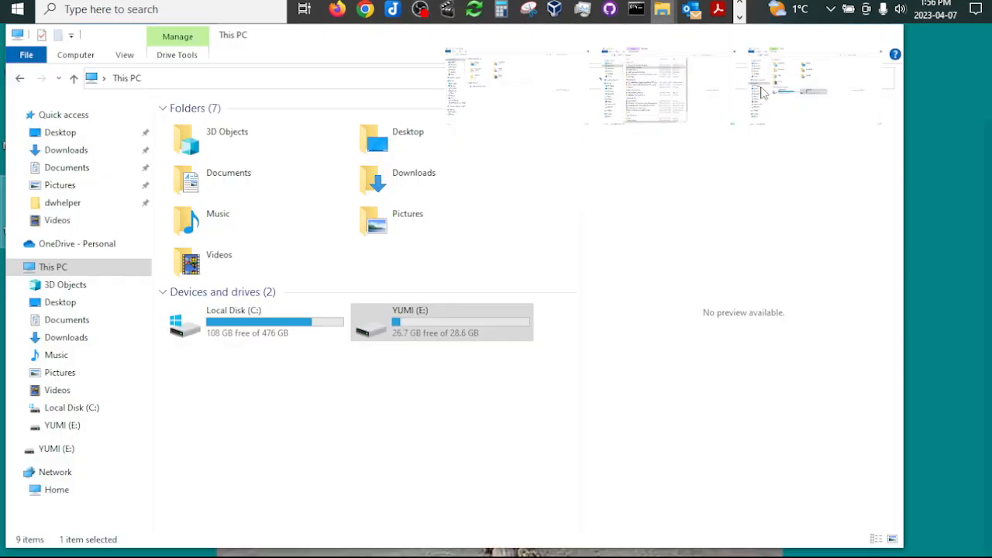
{"action": "right_click", "coordinate": [403, 326]}
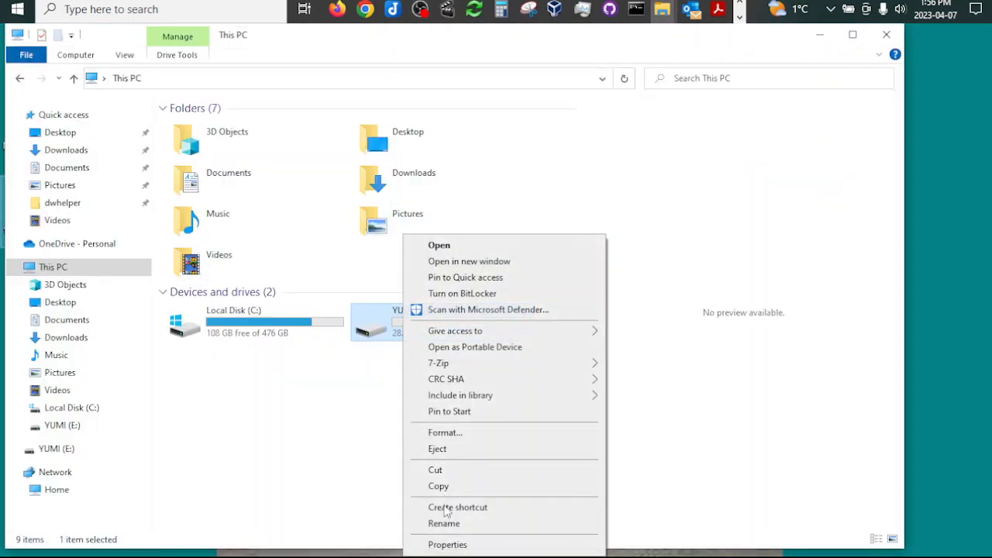
{"action": "left_click", "coordinate": [447, 545]}
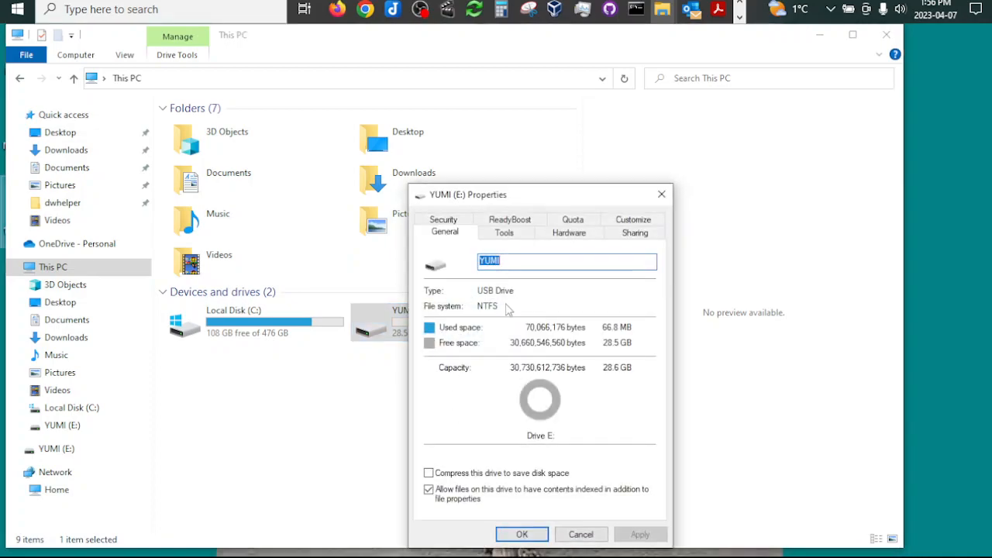
{"action": "left_click", "coordinate": [664, 194]}
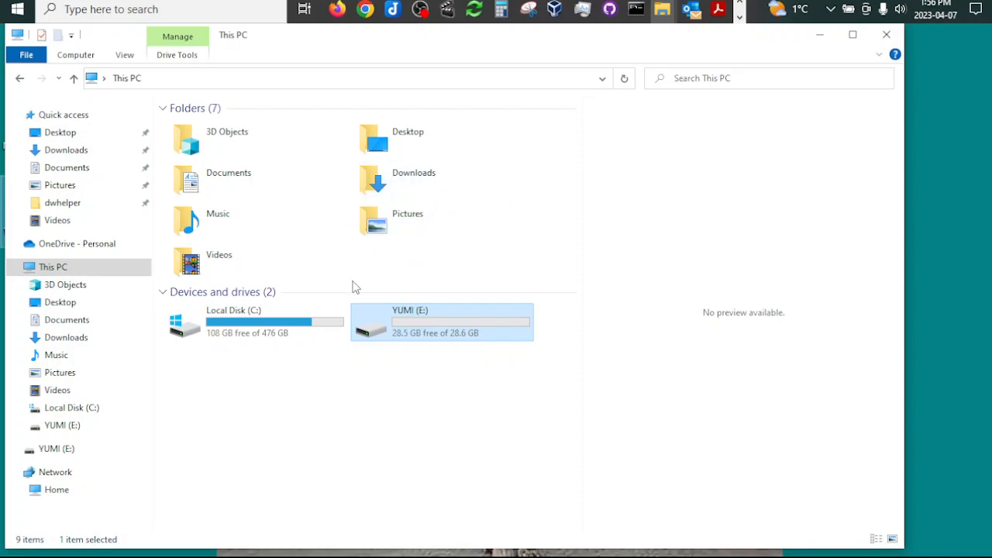
Copy YUMI-exFAT-1.0.1.6.exe from the Downloads folder onto the YUMI (E:) drive
{"action": "left_click", "coordinate": [66, 151]}
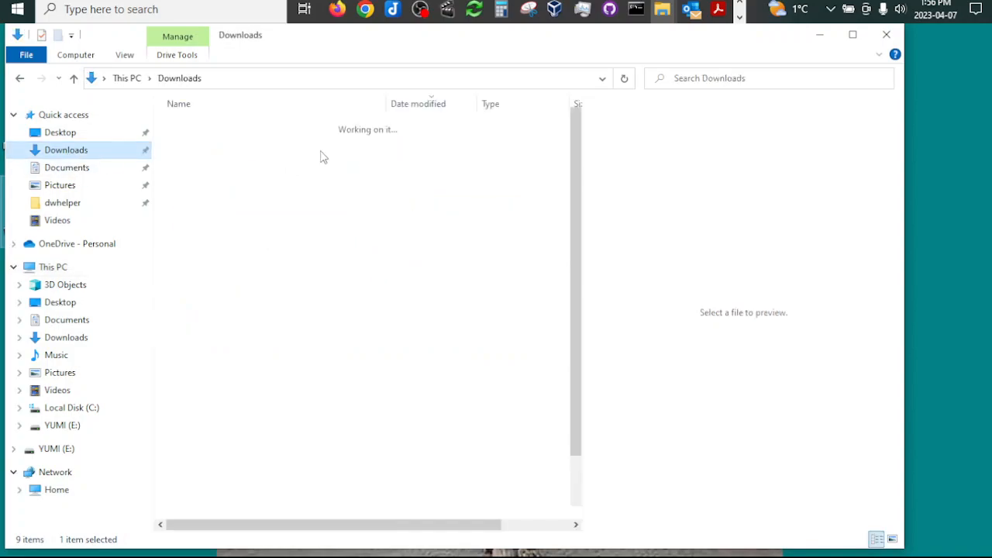
{"action": "left_click", "coordinate": [236, 160]}
{"action": "right_click", "coordinate": [240, 164]}
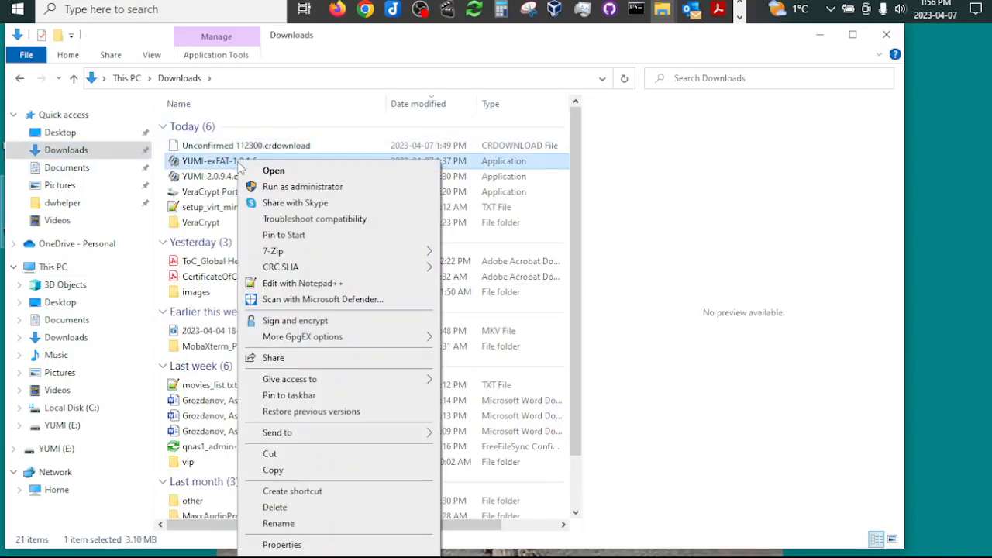
{"action": "left_click", "coordinate": [275, 470]}
{"action": "left_click", "coordinate": [54, 268]}
{"action": "left_click", "coordinate": [416, 333]}
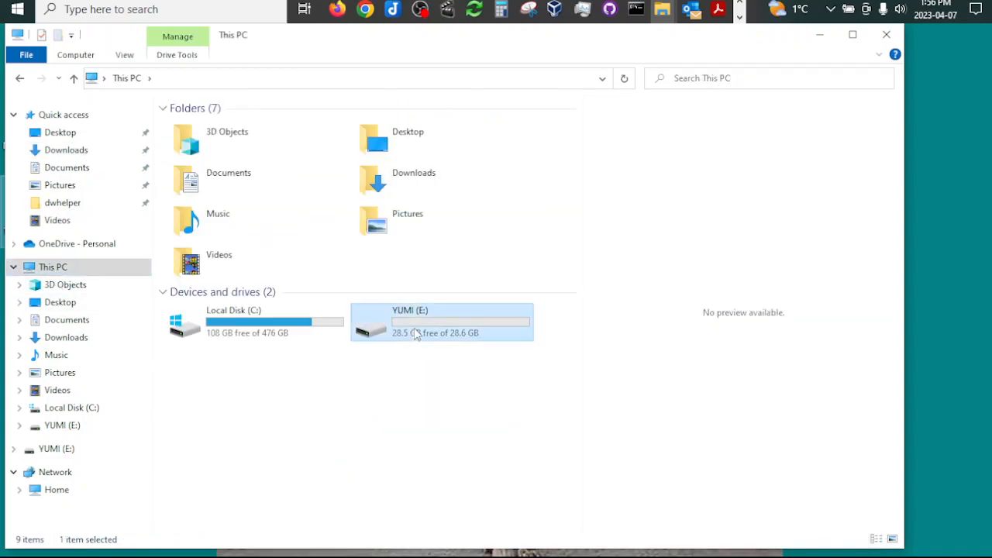
{"action": "double_click", "coordinate": [417, 334]}
{"action": "right_click", "coordinate": [287, 238]}
{"action": "left_click", "coordinate": [325, 341]}
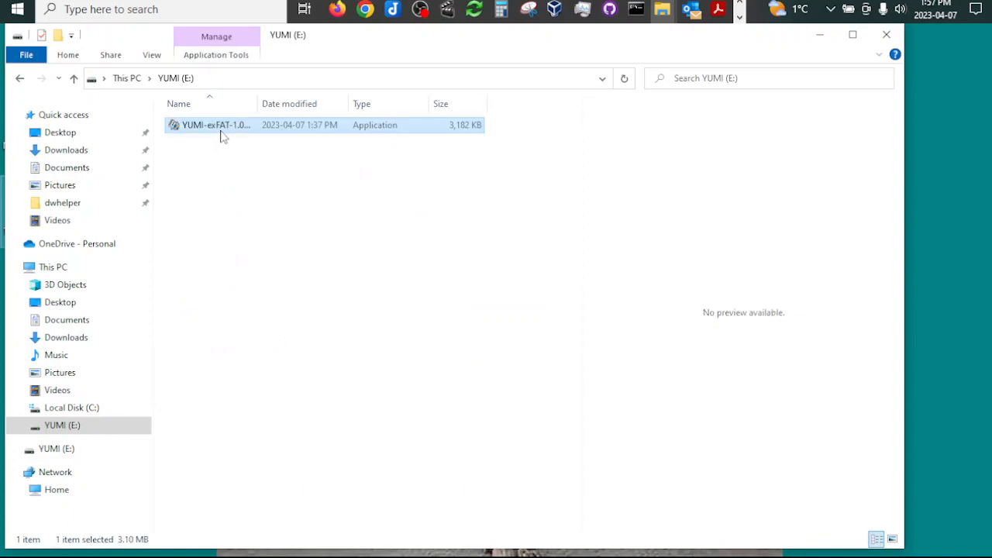
Delete the copy of YUMI-exFAT-1.0.1.6.exe from the YUMI (E:) drive
{"action": "right_click", "coordinate": [222, 136]}
{"action": "left_click", "coordinate": [256, 142]}
{"action": "right_click", "coordinate": [194, 129]}
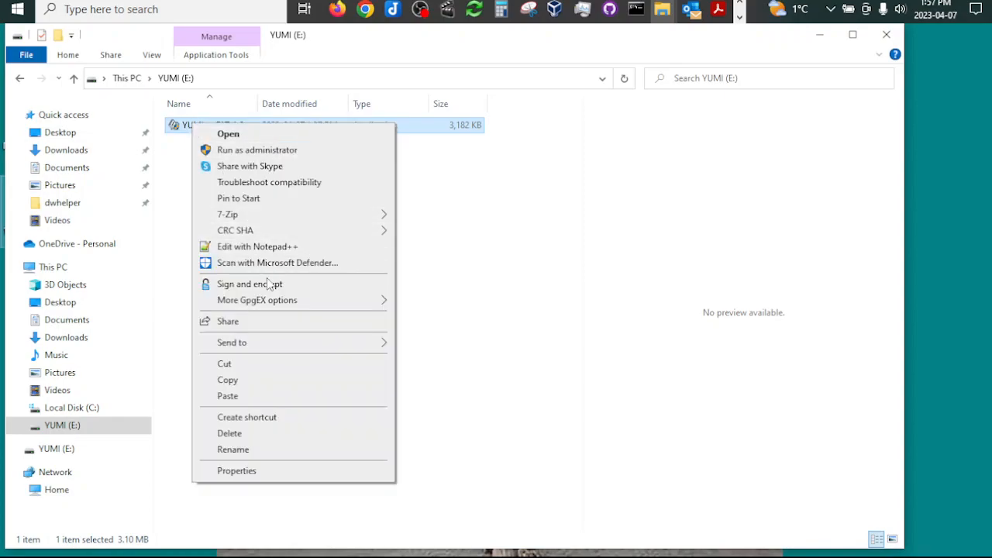
{"action": "left_click", "coordinate": [241, 438]}
{"action": "left_click", "coordinate": [546, 363]}
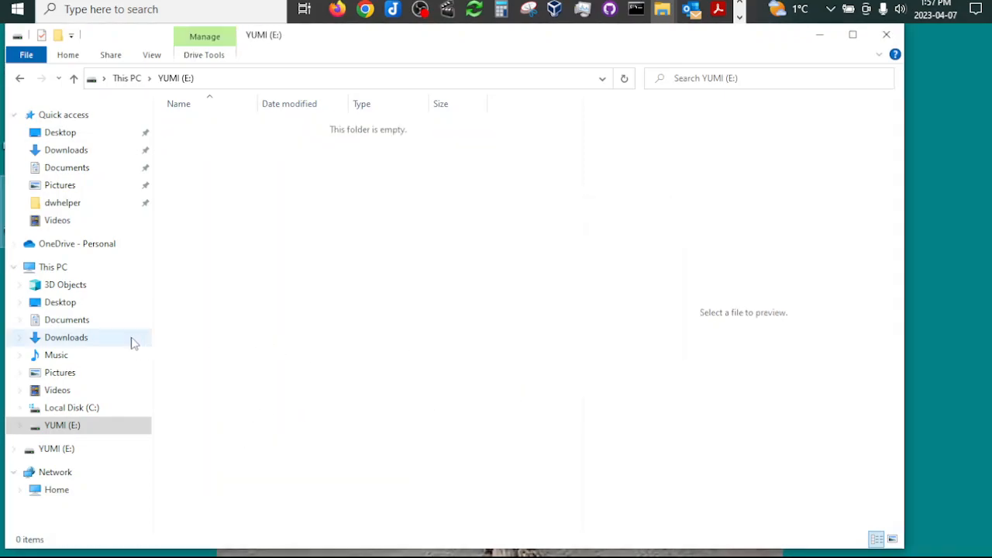
Run YUMI-exFAT-1.0.1.6.exe from the Downloads folder, accept its license agreement and clear the desktop around its setup window
{"action": "left_click", "coordinate": [58, 151]}
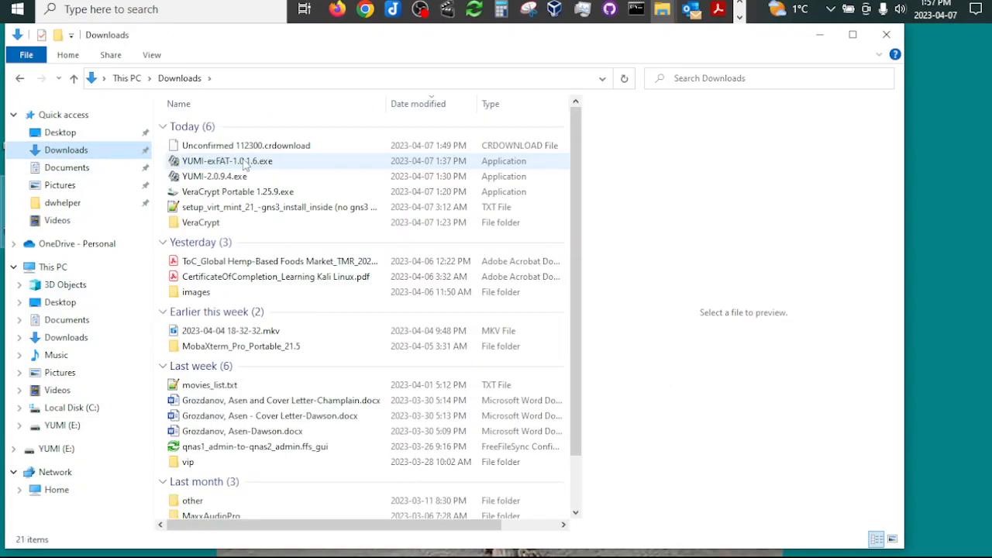
{"action": "right_click", "coordinate": [244, 162]}
{"action": "left_click", "coordinate": [275, 156]}
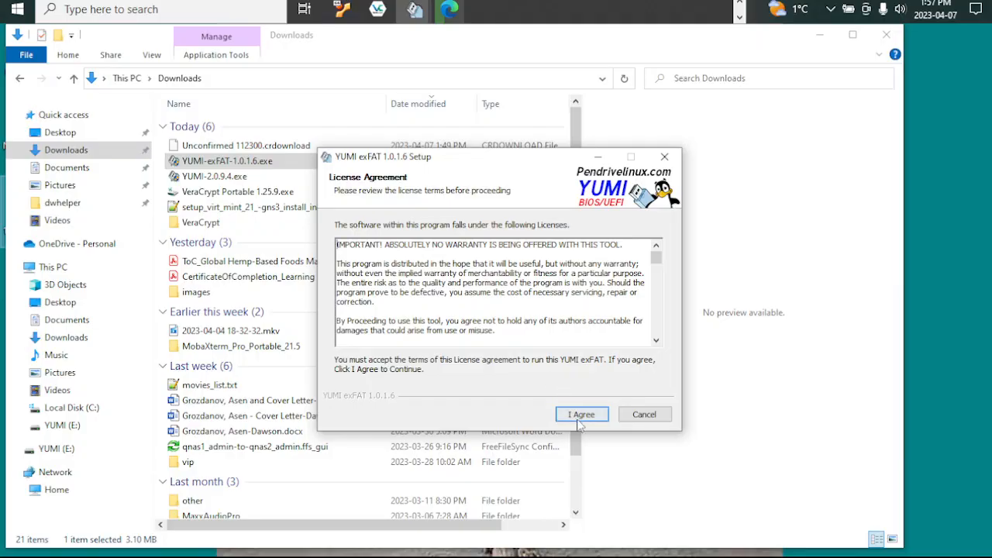
{"action": "left_click", "coordinate": [581, 416]}
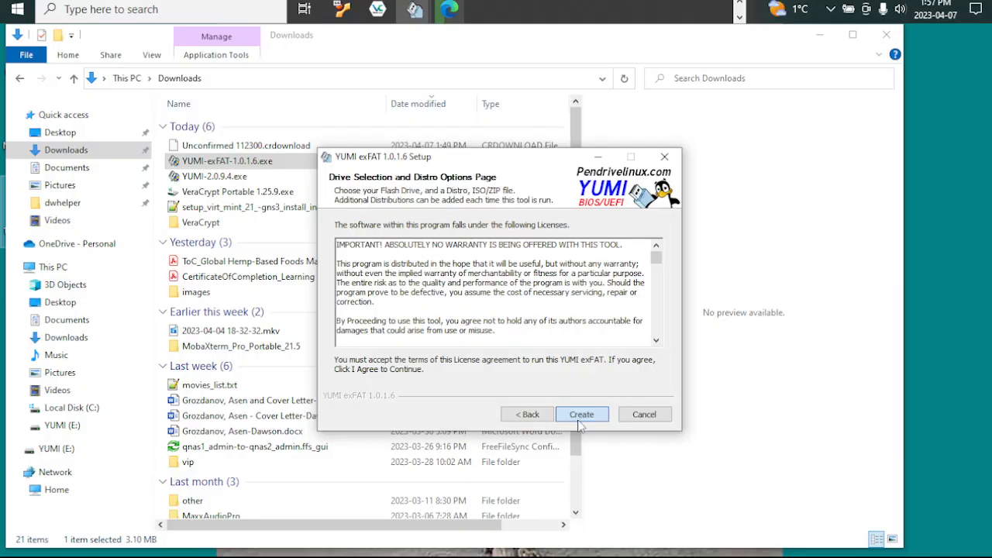
{"action": "left_click_drag", "start_coordinate": [515, 160], "coordinate": [523, 35]}
{"action": "left_click", "coordinate": [819, 35]}
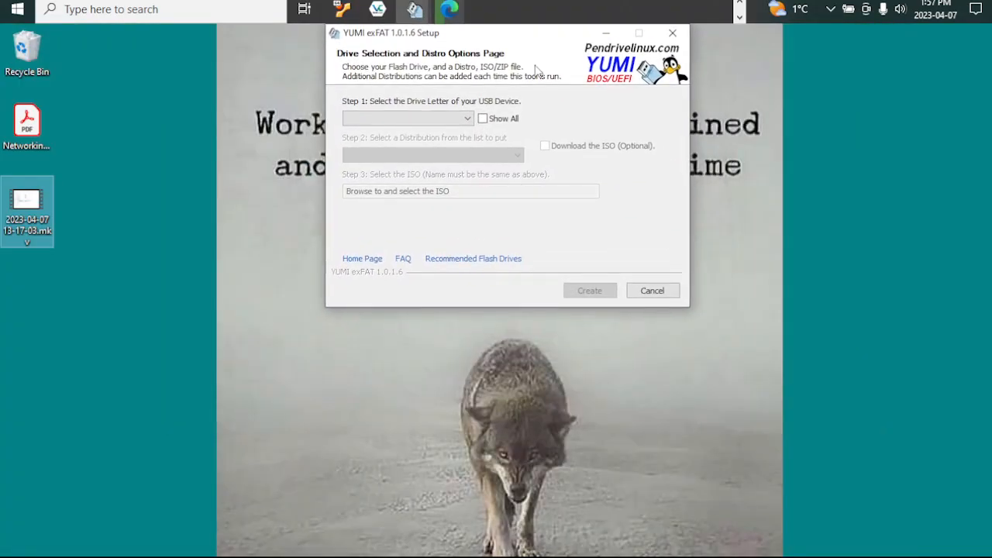
Select E:\ (Disk 1) YUMI 28GB NTFS as the USB device and approve wiping, formatting and preparing it for YUMI
{"action": "left_click", "coordinate": [468, 118]}
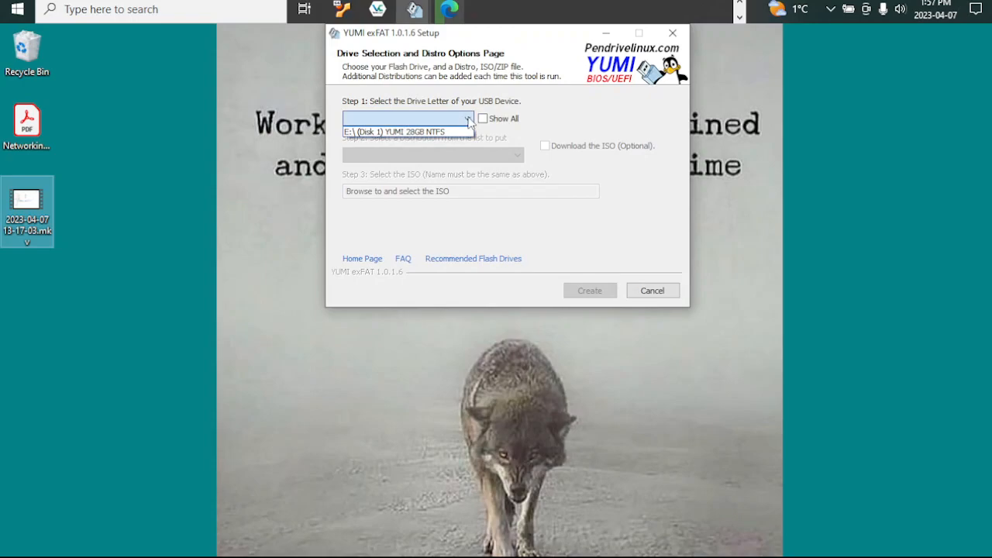
{"action": "left_click", "coordinate": [434, 133]}
{"action": "left_click_drag", "start_coordinate": [458, 264], "coordinate": [327, 83]}
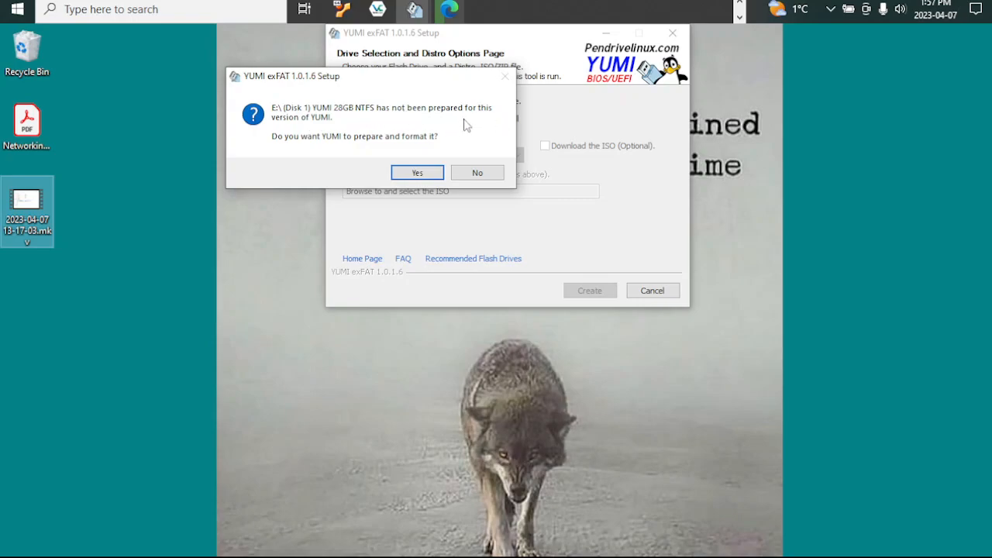
{"action": "mouse_move", "coordinate": [402, 90]}
{"action": "left_mouse_down"}
{"action": "mouse_move", "coordinate": [425, 57]}
{"action": "mouse_move", "coordinate": [419, 82]}
{"action": "left_mouse_up"}
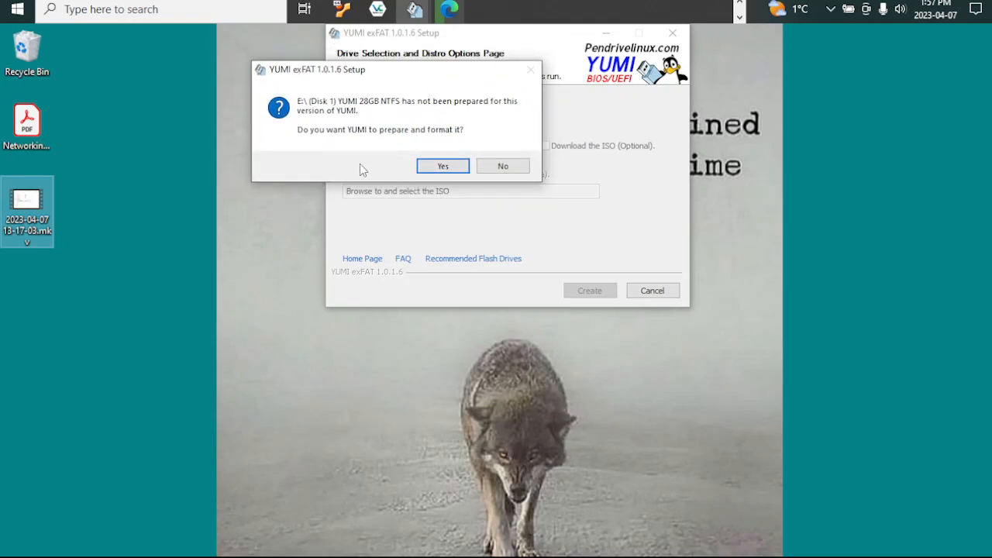
{"action": "left_click", "coordinate": [442, 168]}
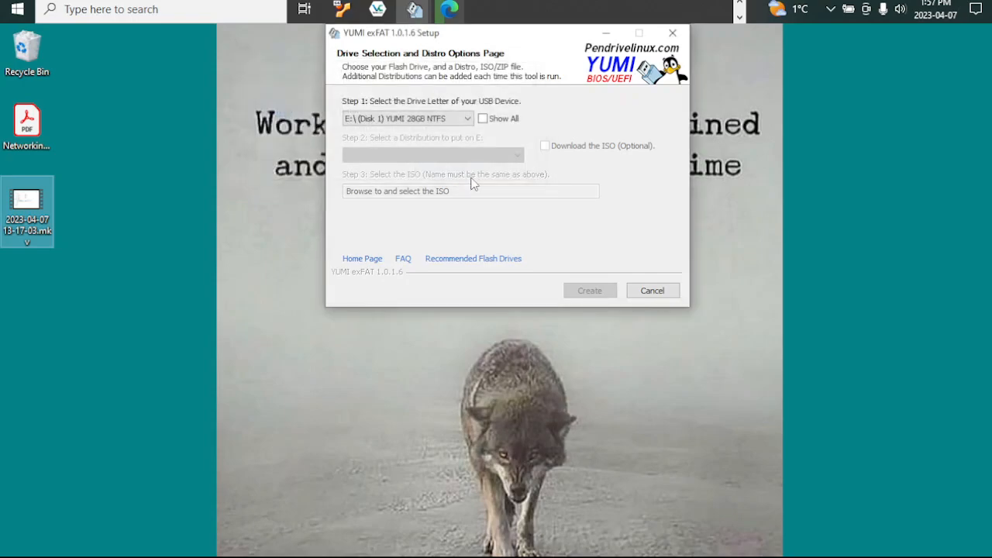
{"action": "left_click_drag", "start_coordinate": [525, 131], "coordinate": [472, 341]}
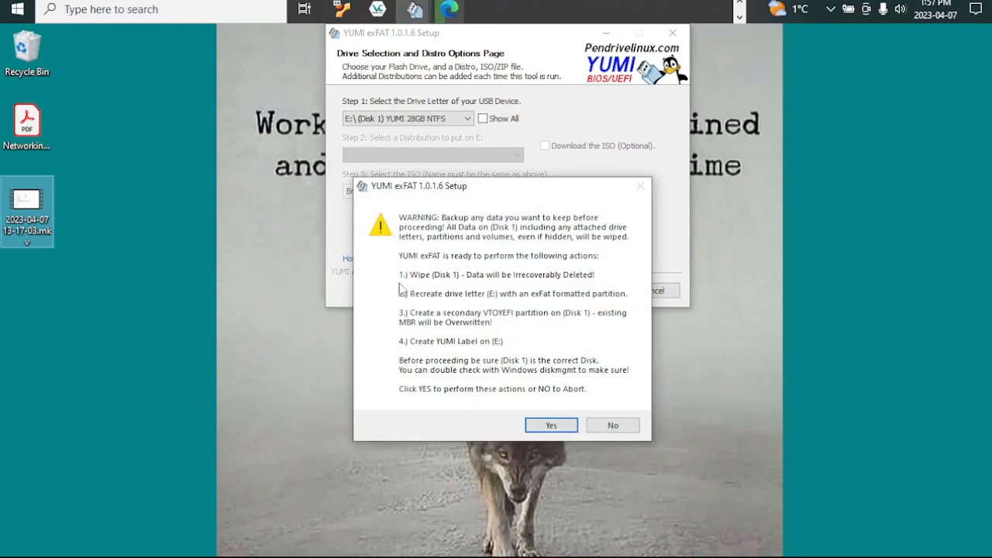
{"action": "left_click", "coordinate": [550, 427]}
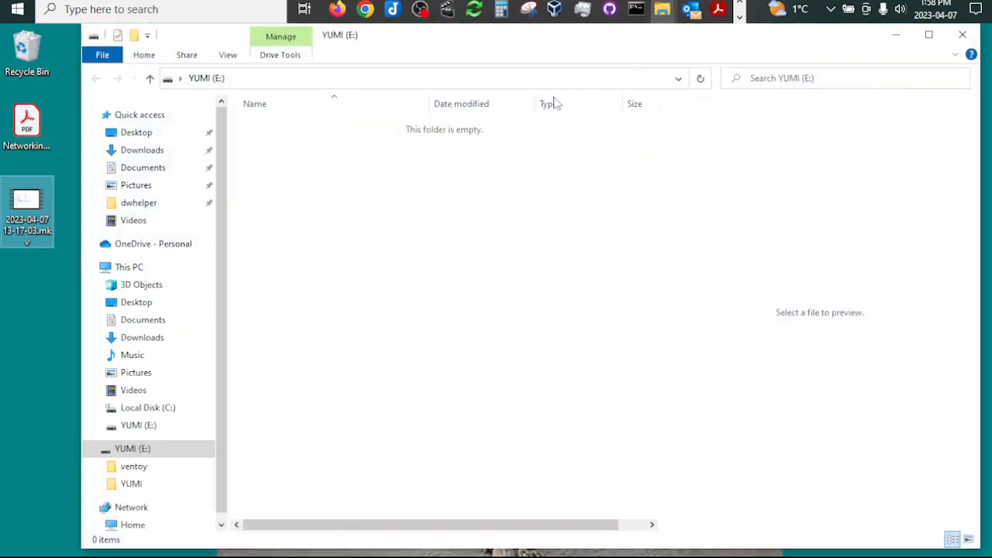
Examine the file system in the properties of the newly prepared YUMI (E:) drive
{"action": "left_click", "coordinate": [133, 267]}
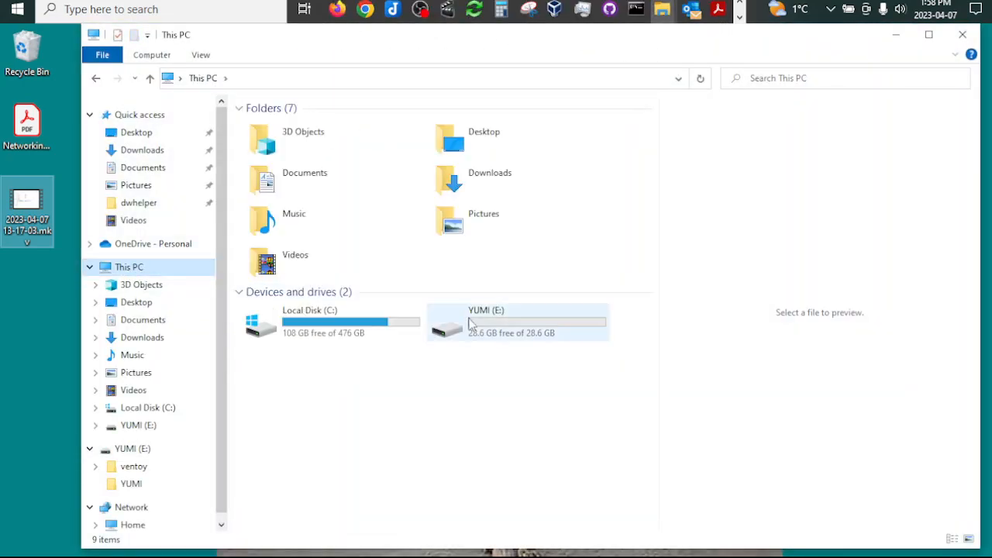
{"action": "right_click", "coordinate": [472, 320]}
{"action": "left_click", "coordinate": [502, 542]}
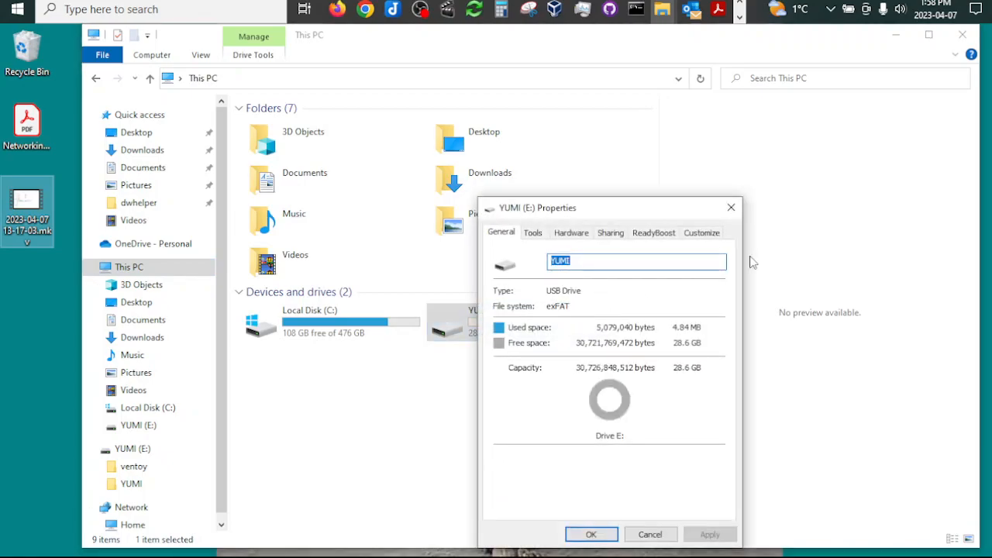
{"action": "left_click", "coordinate": [731, 207]}
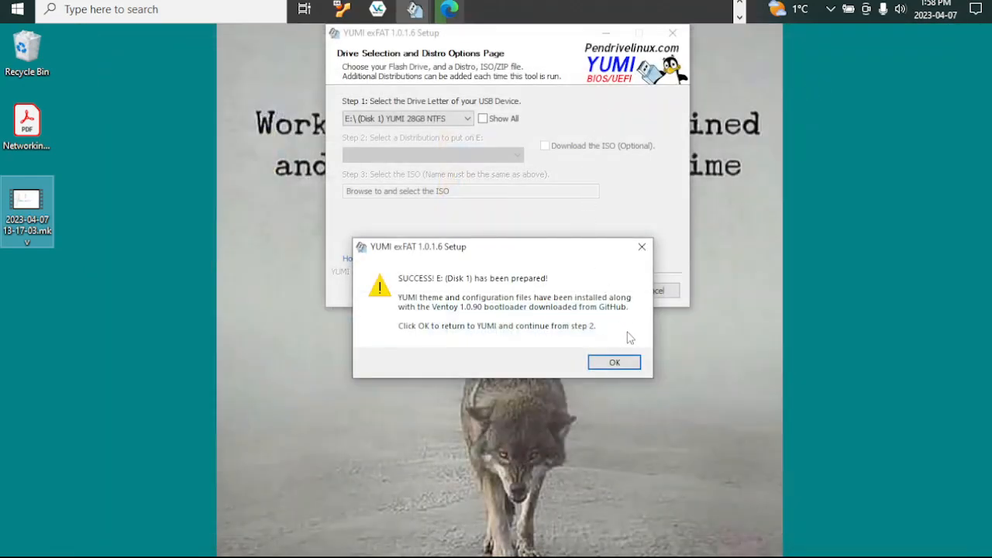
Acknowledge the drive preparation message to return to the distribution selection in YUMI exFAT setup
{"action": "left_click_drag", "start_coordinate": [465, 248], "coordinate": [258, 83]}
{"action": "left_click", "coordinate": [406, 197]}
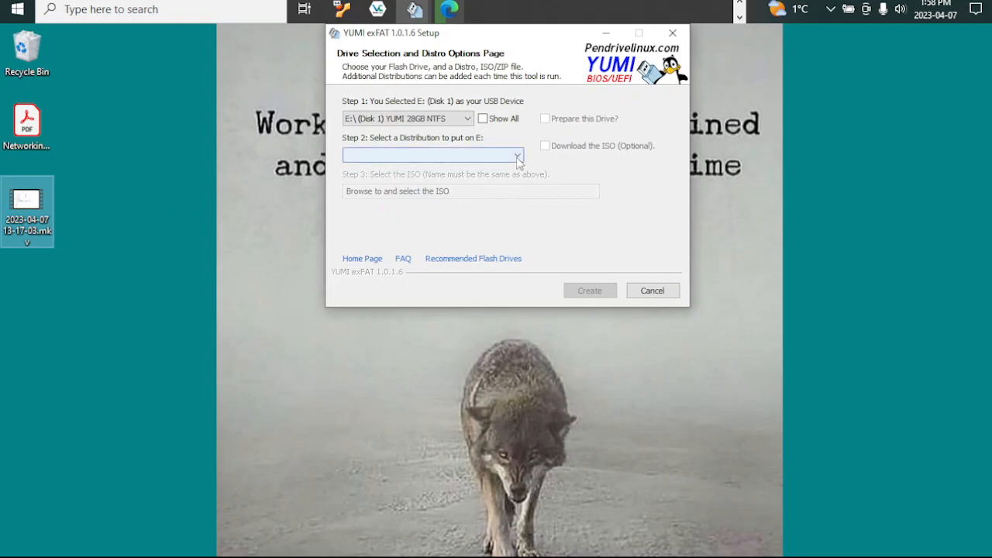
Select Ubuntu as the distribution to put on E: and launch its download link in the browser
{"action": "left_click", "coordinate": [517, 157]}
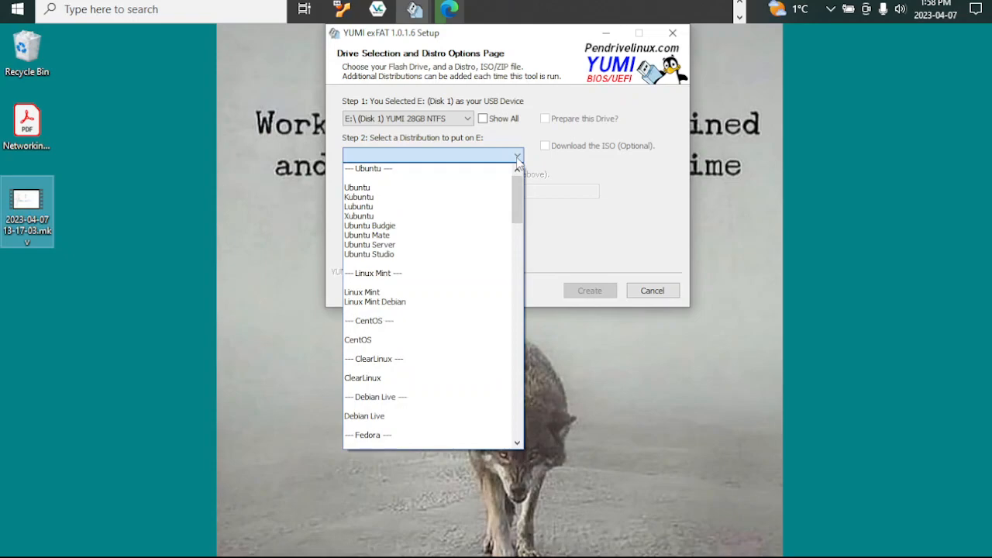
{"action": "left_click", "coordinate": [379, 191]}
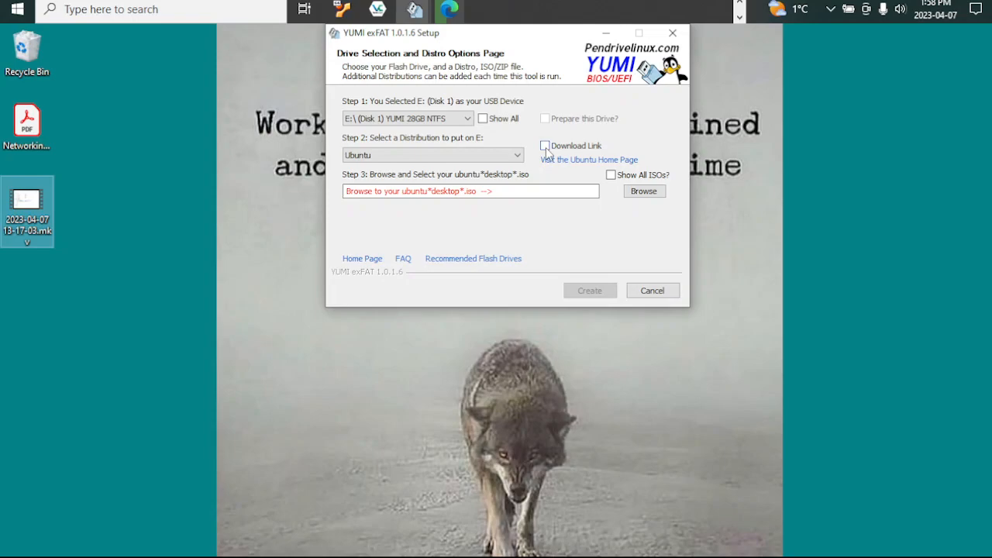
{"action": "left_click", "coordinate": [545, 146]}
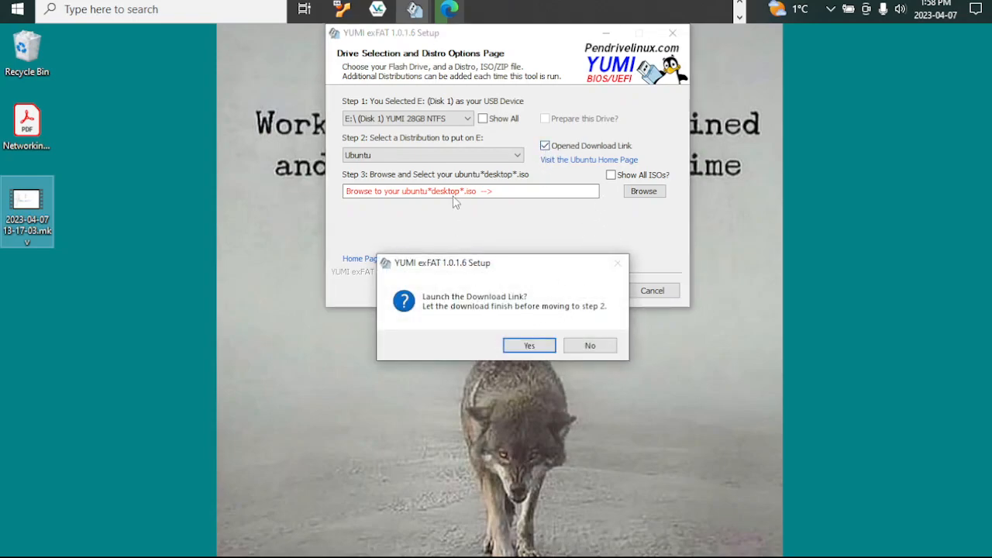
{"action": "left_click", "coordinate": [528, 345]}
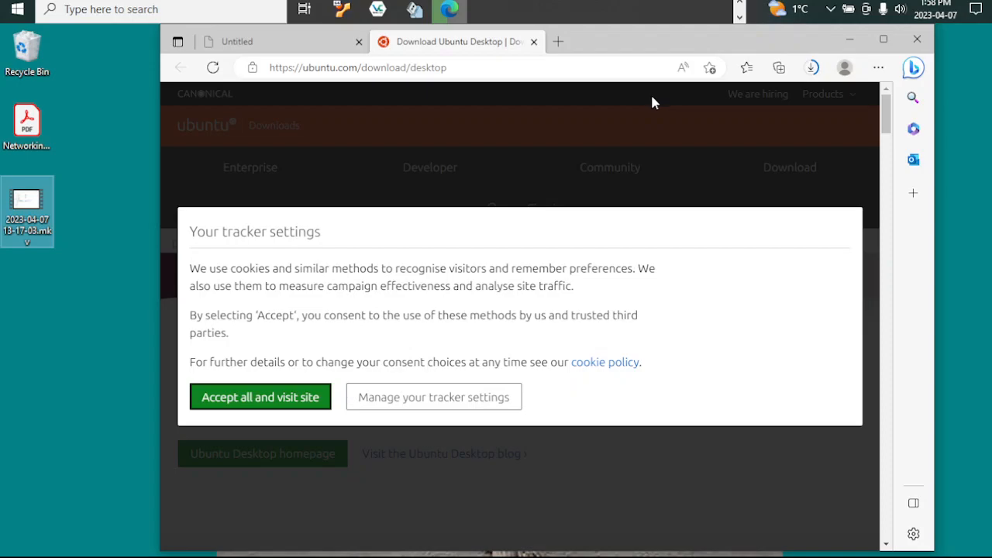
Examine the Ubuntu Desktop download page after accepting its trackers, and return to YUMI while keeping the running download
{"action": "left_click", "coordinate": [811, 68]}
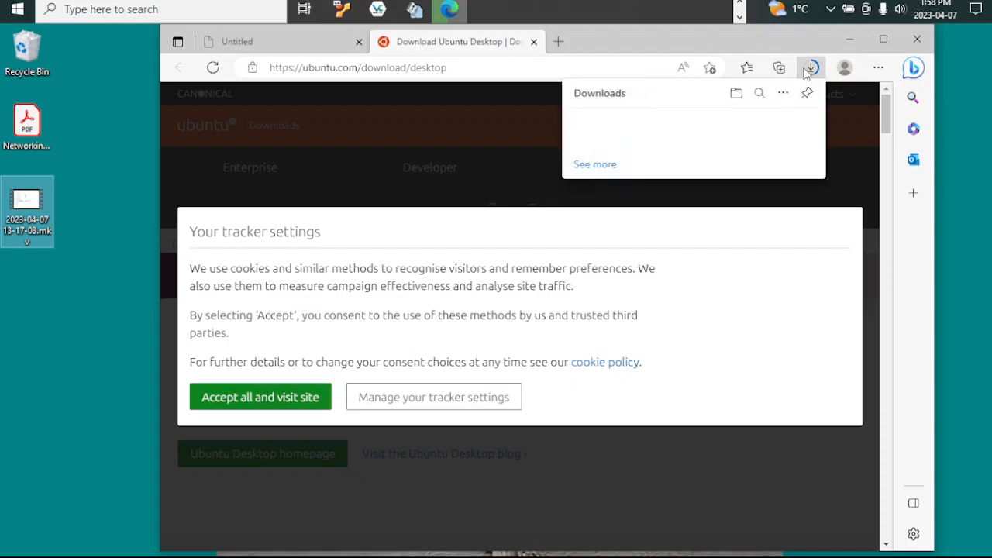
{"action": "left_click", "coordinate": [811, 69]}
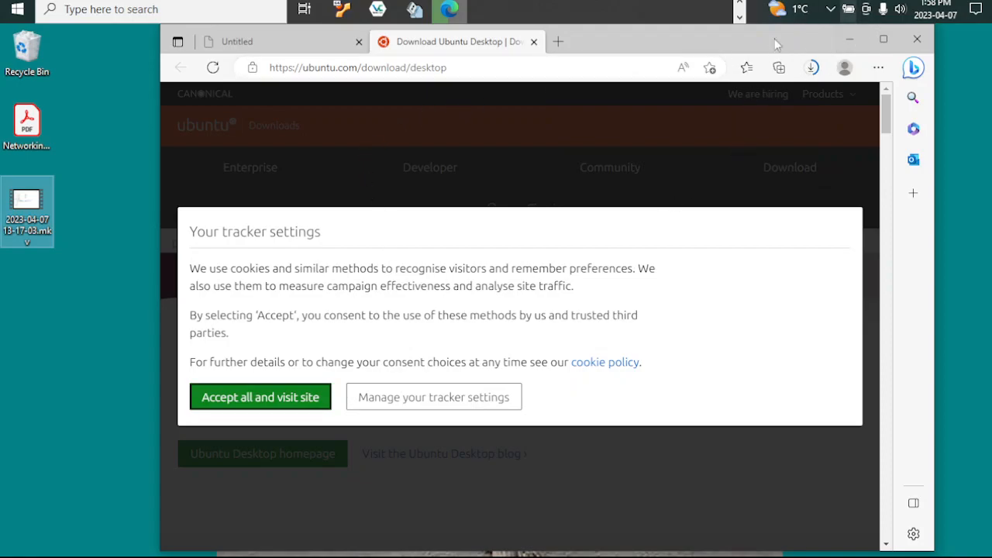
{"action": "left_click", "coordinate": [261, 399]}
{"action": "scroll", "coordinate": [452, 332], "scroll_direction": "down", "scroll_amount": 2}
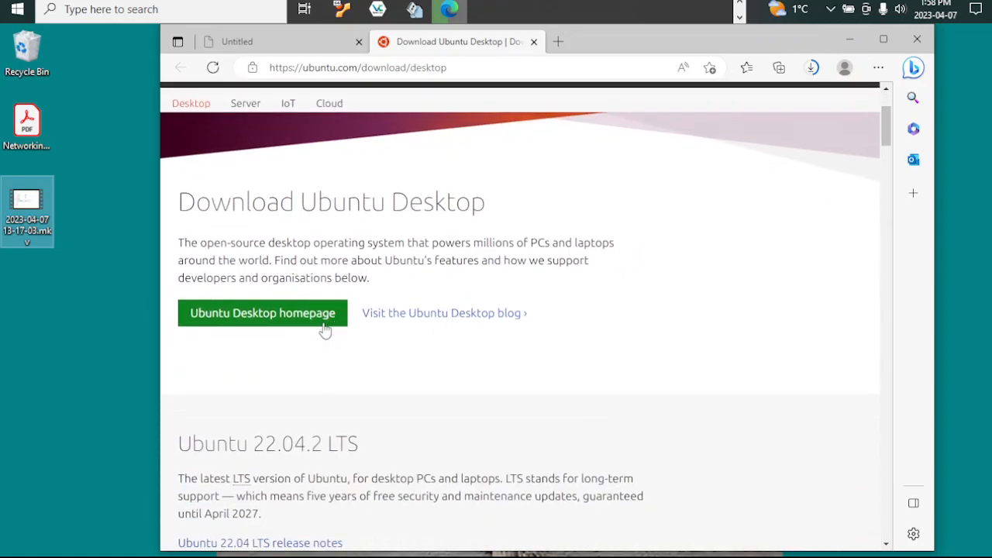
{"action": "scroll", "coordinate": [310, 490], "scroll_direction": "down", "scroll_amount": 3}
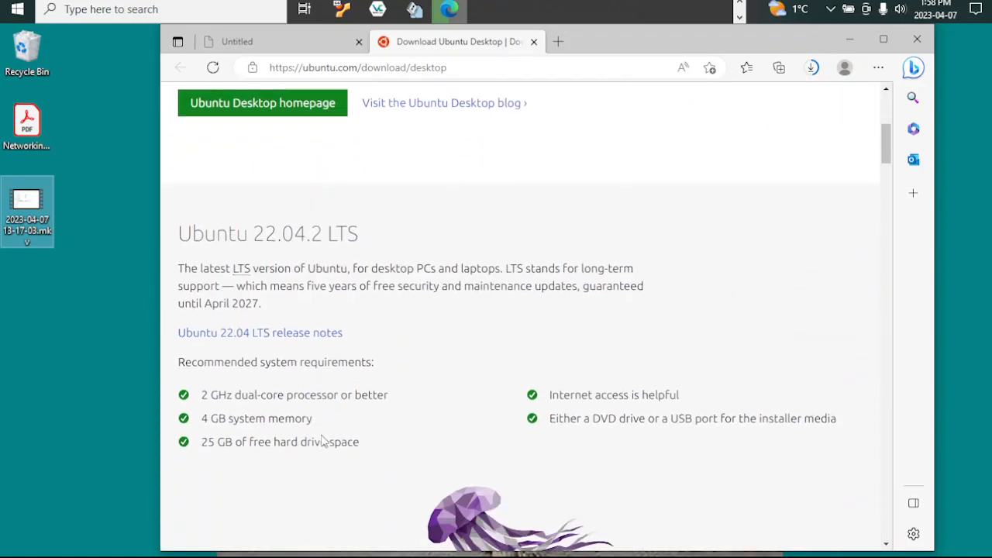
{"action": "scroll", "coordinate": [325, 436], "scroll_direction": "up", "scroll_amount": 5}
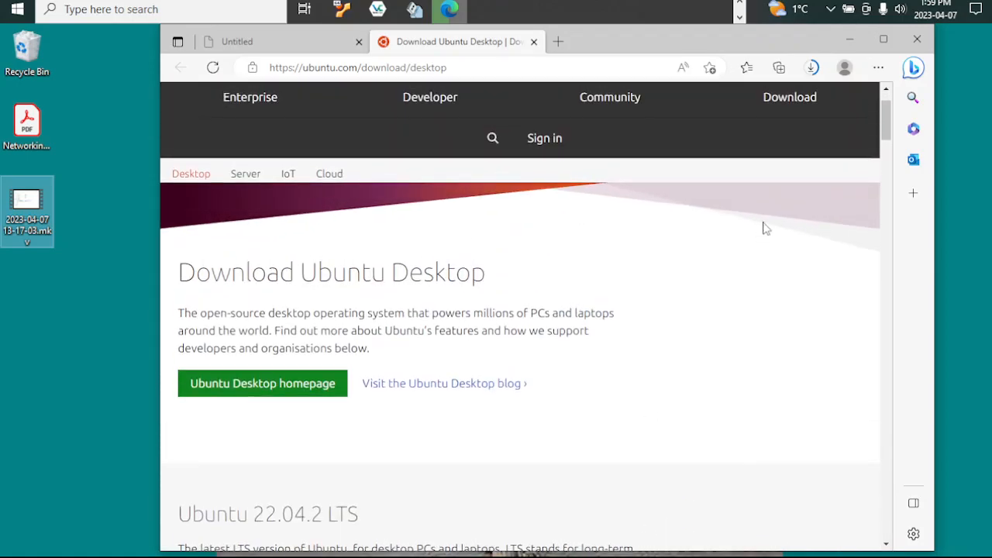
{"action": "left_click", "coordinate": [916, 39]}
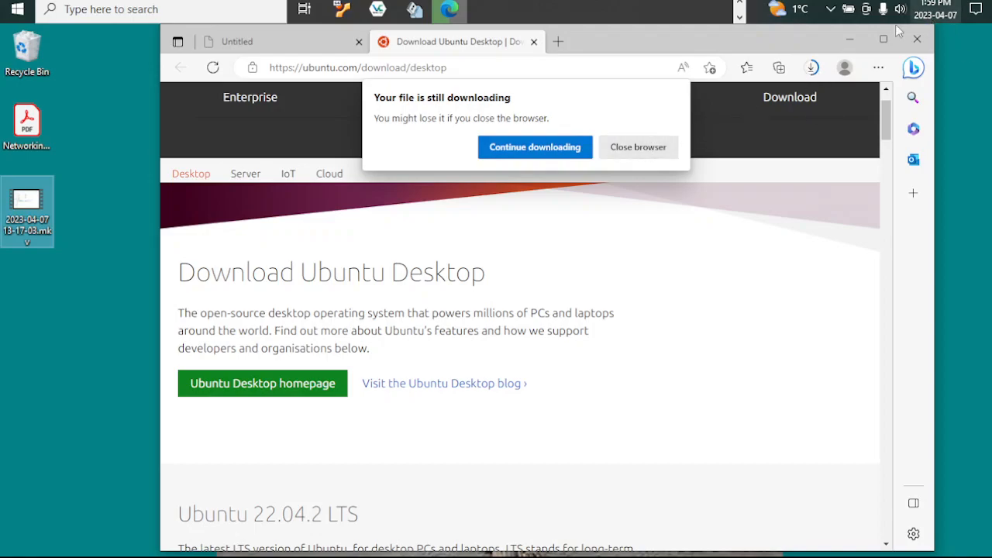
{"action": "left_click", "coordinate": [580, 149]}
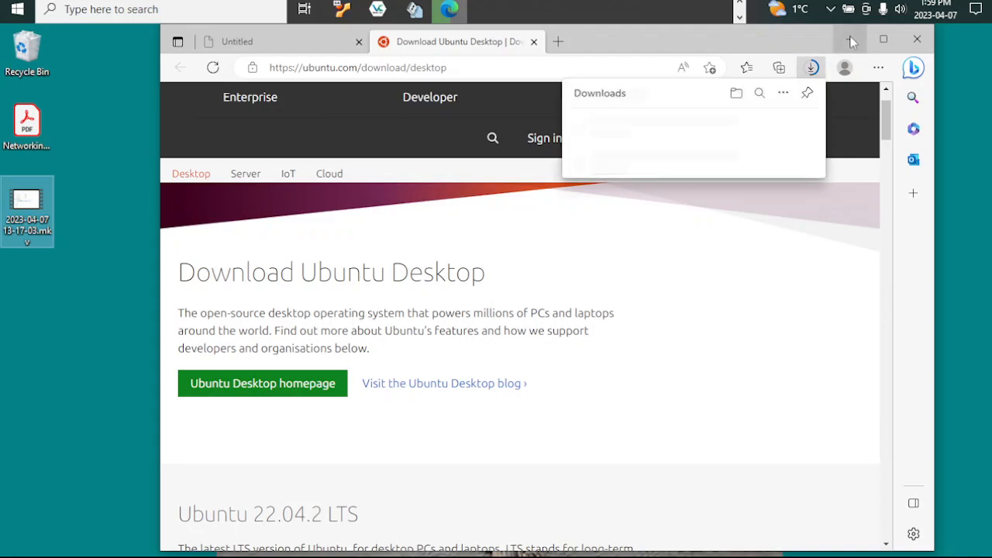
{"action": "left_click", "coordinate": [849, 42]}
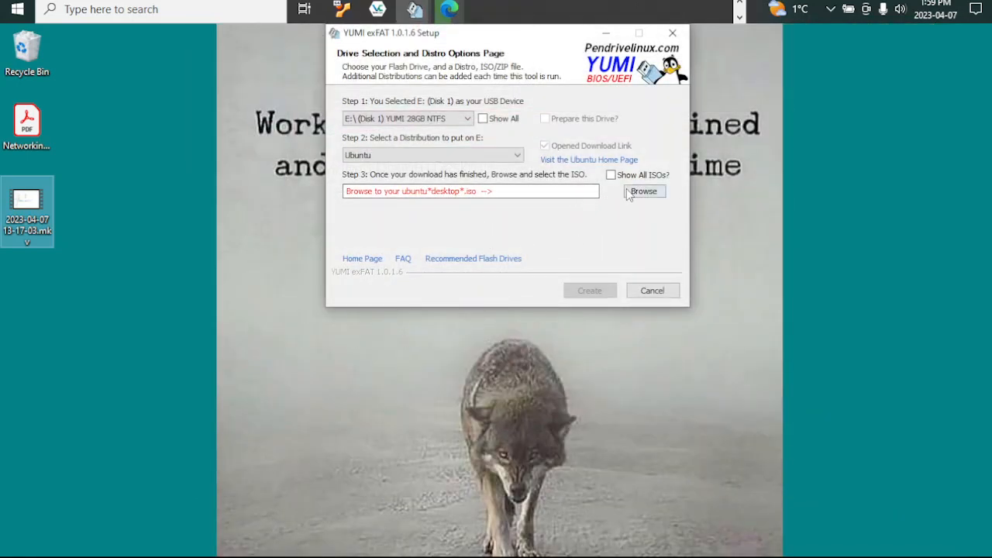
View the Ubuntu home page linked from YUMI, close it and return to the YUMI setup
{"action": "left_click", "coordinate": [585, 161]}
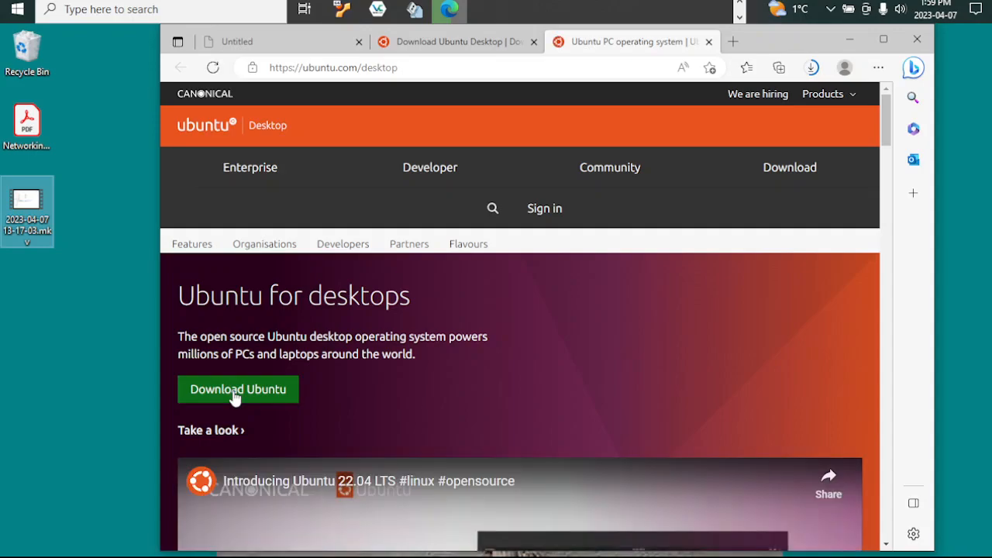
{"action": "left_click", "coordinate": [708, 42]}
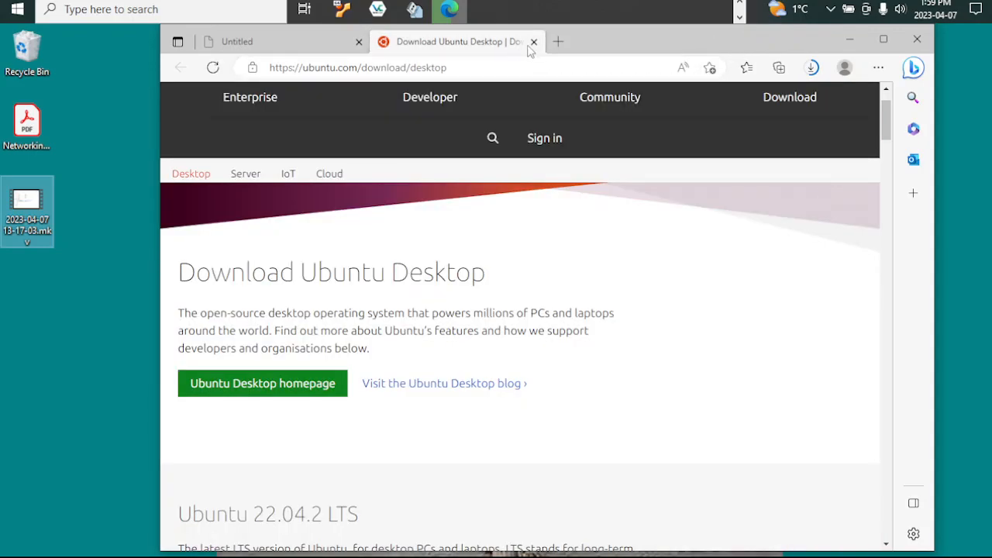
{"action": "left_click", "coordinate": [853, 39]}
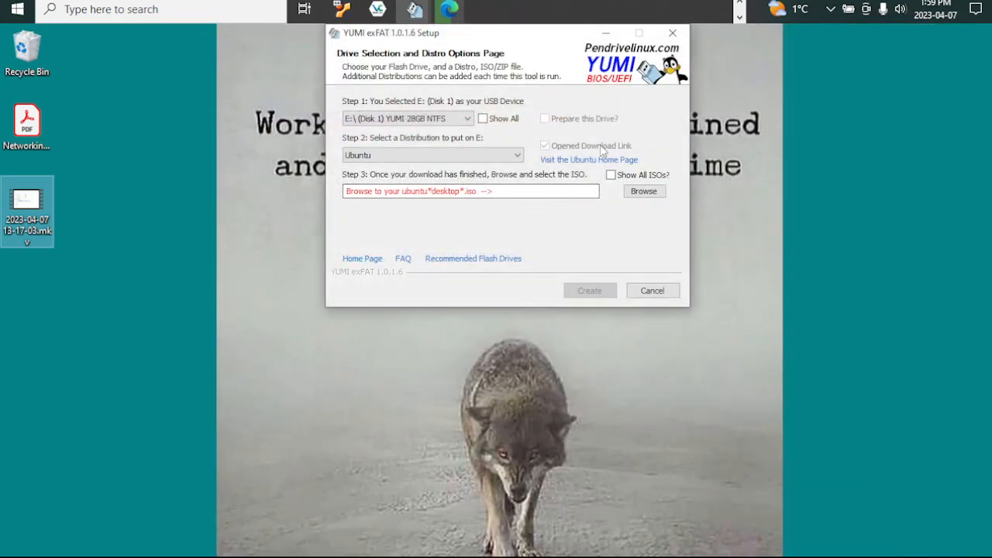
{"action": "left_click", "coordinate": [644, 192]}
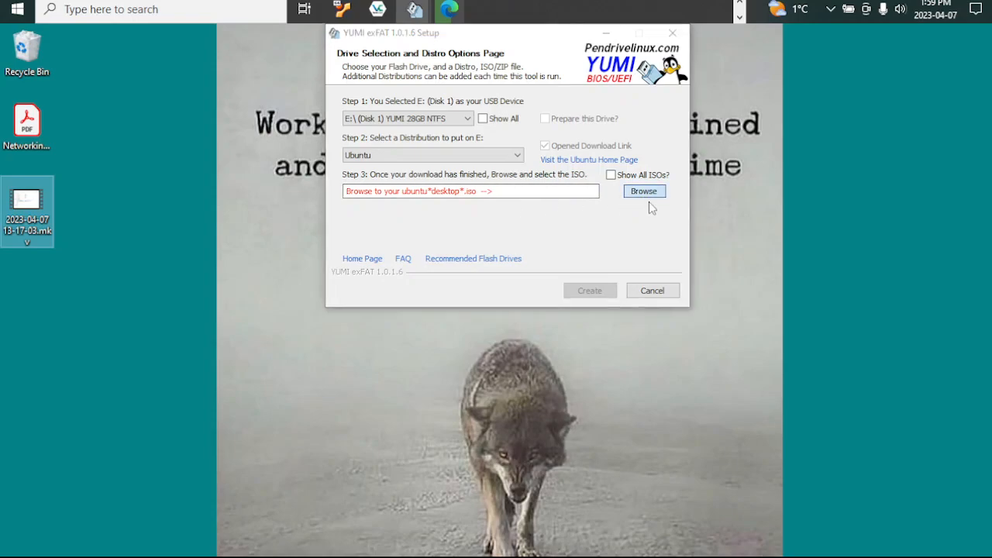
{"action": "left_click_drag", "start_coordinate": [568, 58], "coordinate": [728, 226]}
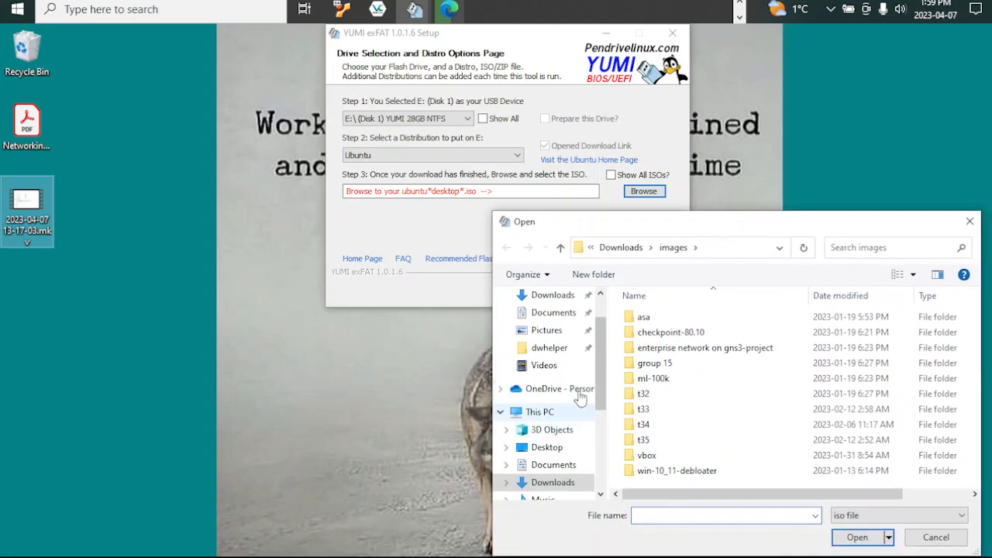
{"action": "left_click", "coordinate": [553, 295]}
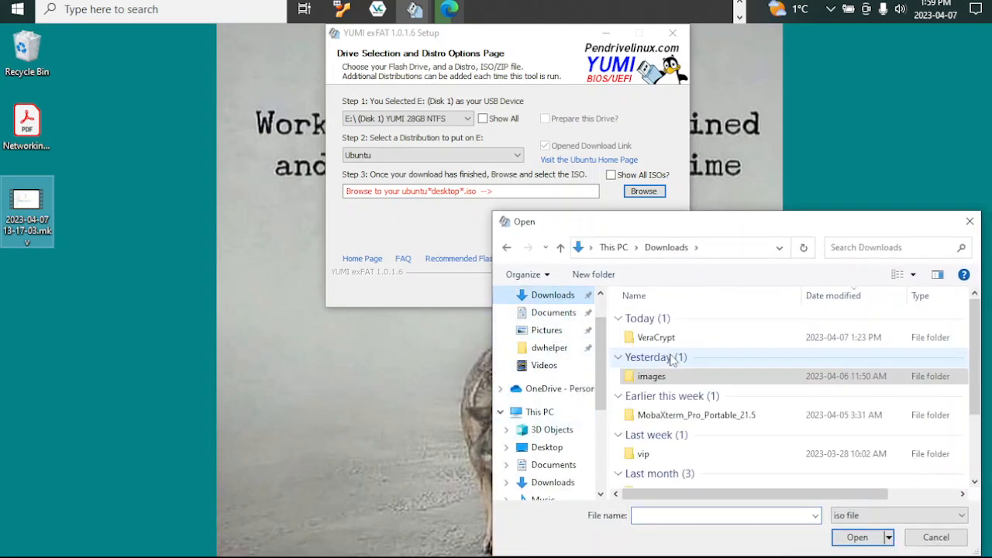
{"action": "double_click", "coordinate": [651, 378]}
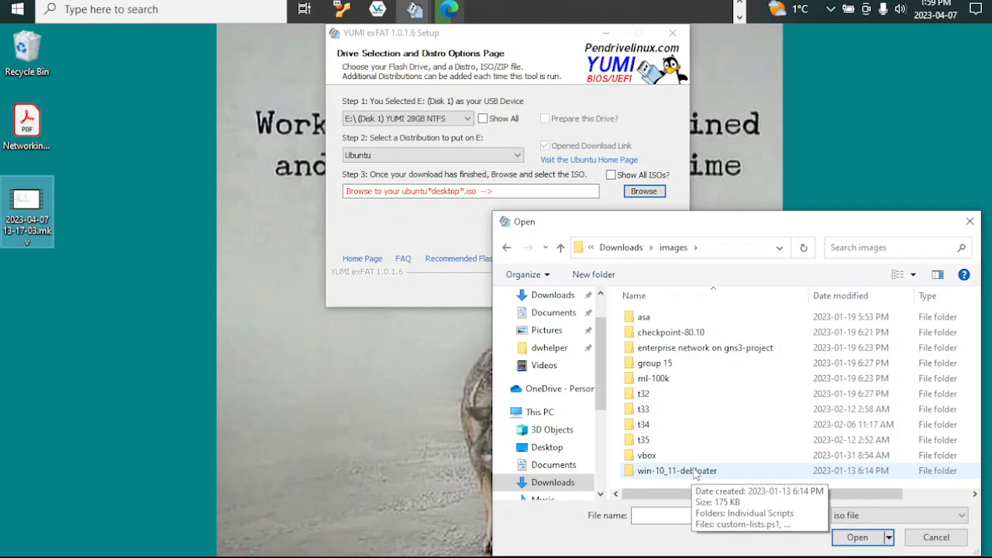
{"action": "left_click_drag", "start_coordinate": [686, 229], "coordinate": [698, 229]}
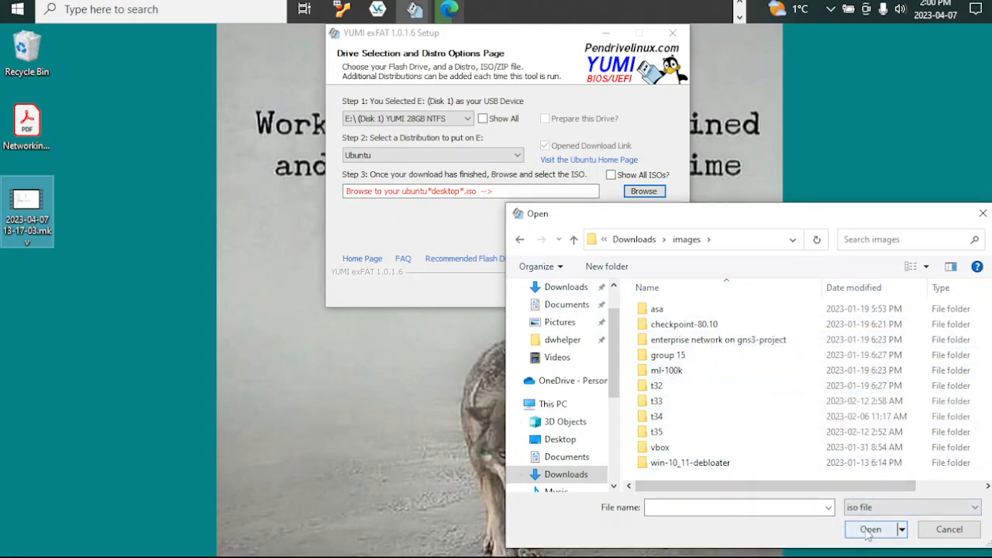
{"action": "left_click", "coordinate": [949, 530]}
Enable showing all ISOs and choose ubuntu-22.04.2-live-server-amd64.iso from the Downloads\images folder as the source ISO
{"action": "left_click", "coordinate": [611, 176]}
{"action": "left_click", "coordinate": [632, 194]}
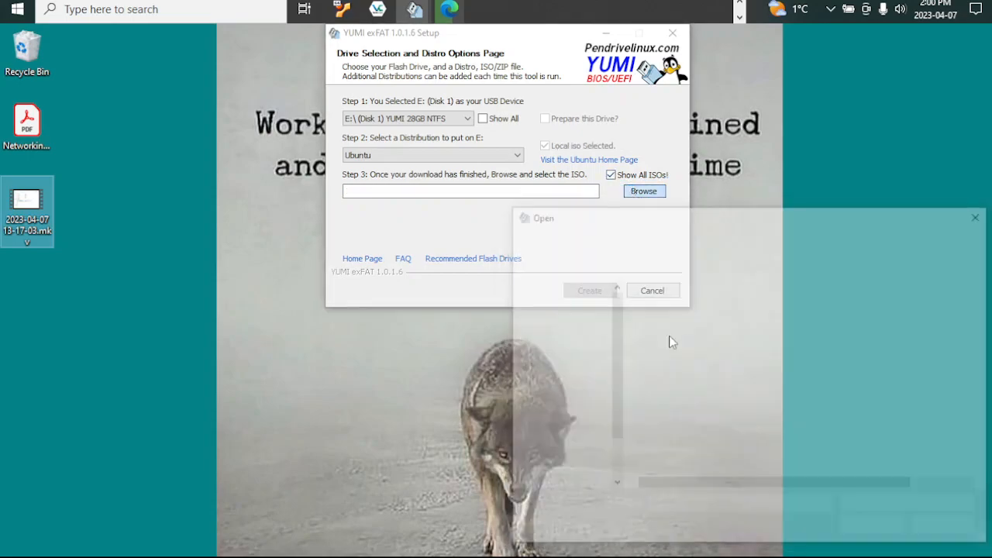
{"action": "scroll", "coordinate": [686, 434], "scroll_direction": "down", "scroll_amount": 2}
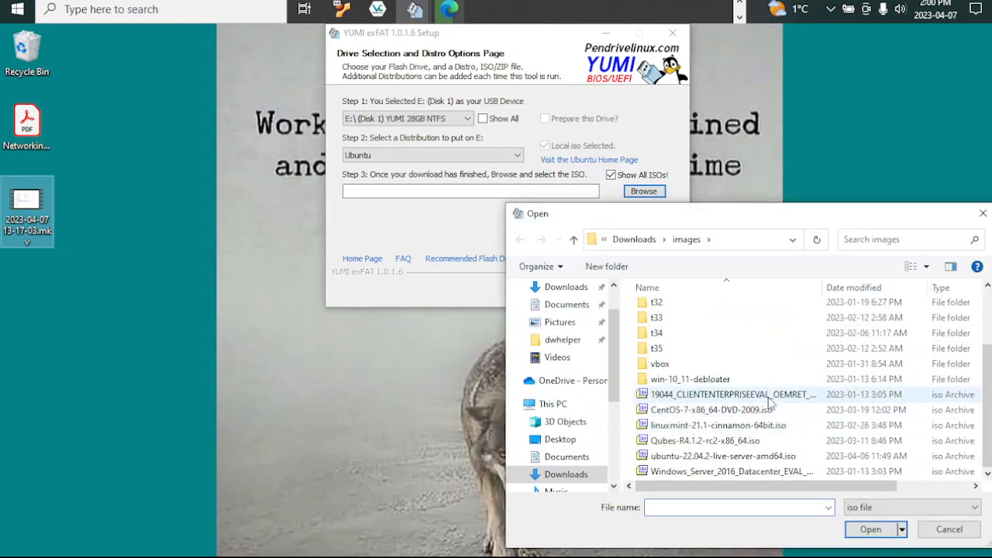
{"action": "left_click", "coordinate": [676, 458]}
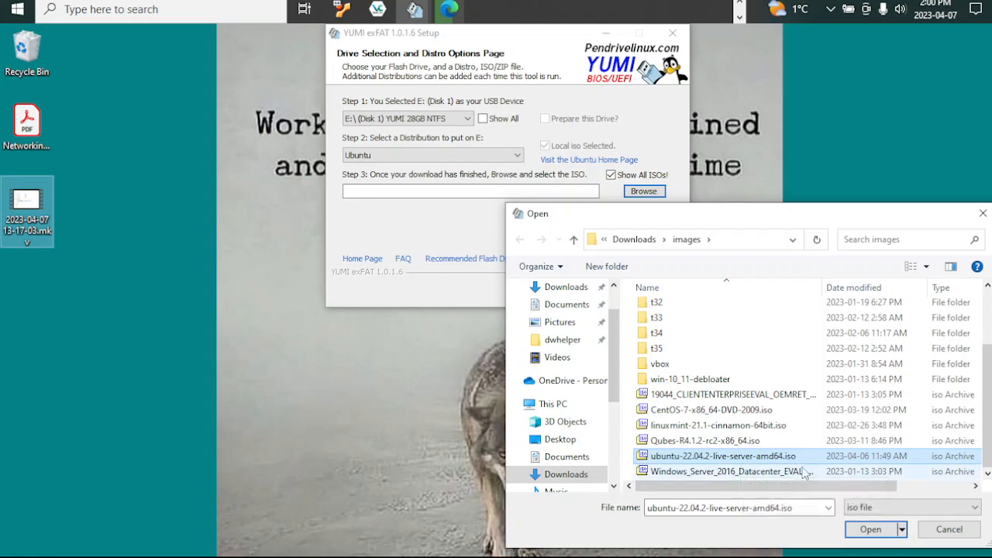
{"action": "left_click", "coordinate": [853, 530]}
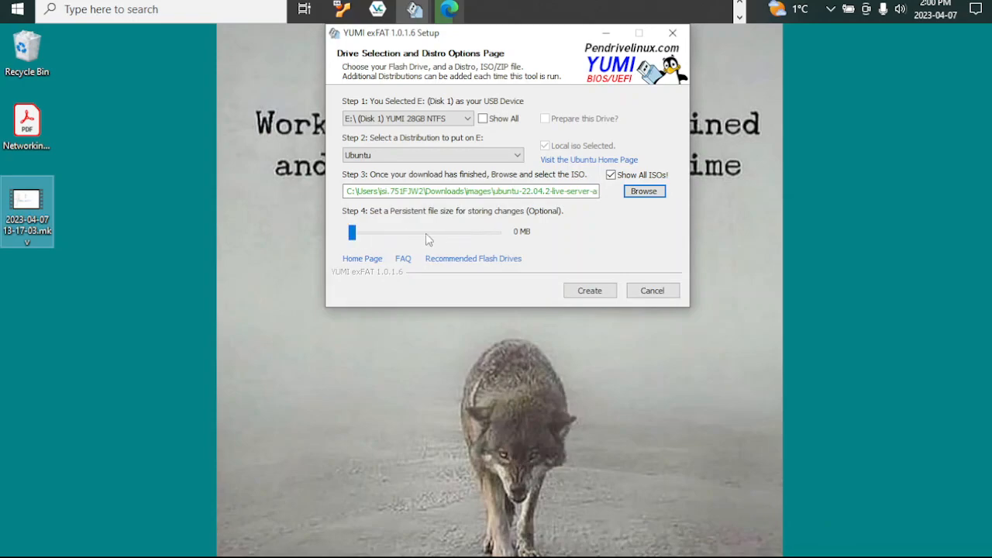
Add the Ubuntu ISO to E: with a 4000 MB persistent file and agree to add more ISOs
{"action": "left_click", "coordinate": [374, 234]}
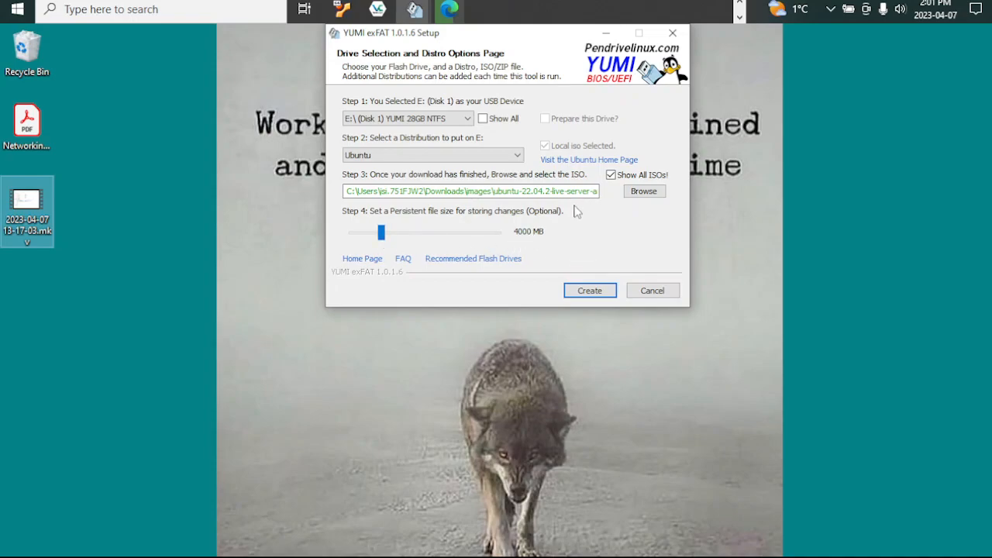
{"action": "left_click", "coordinate": [608, 293]}
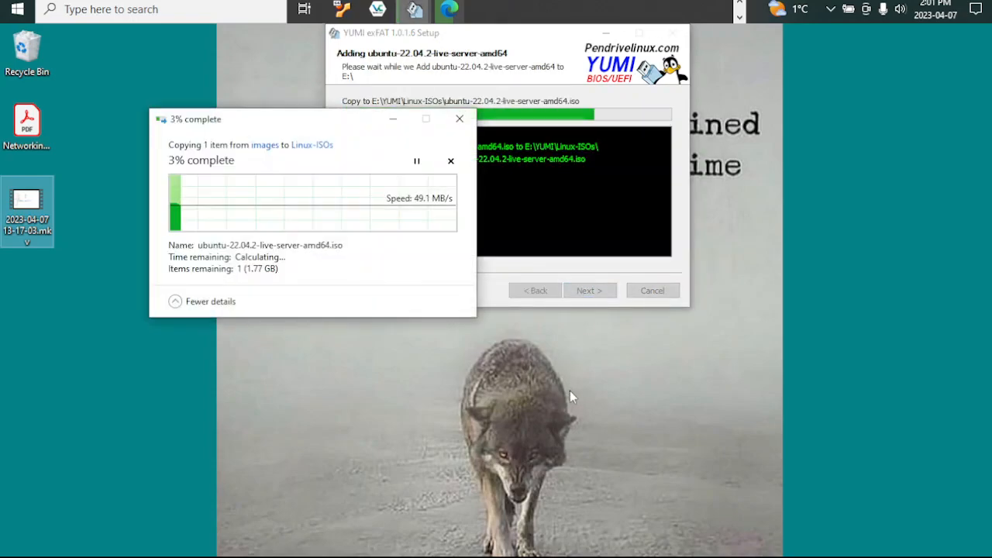
{"action": "left_click_drag", "start_coordinate": [259, 121], "coordinate": [436, 323]}
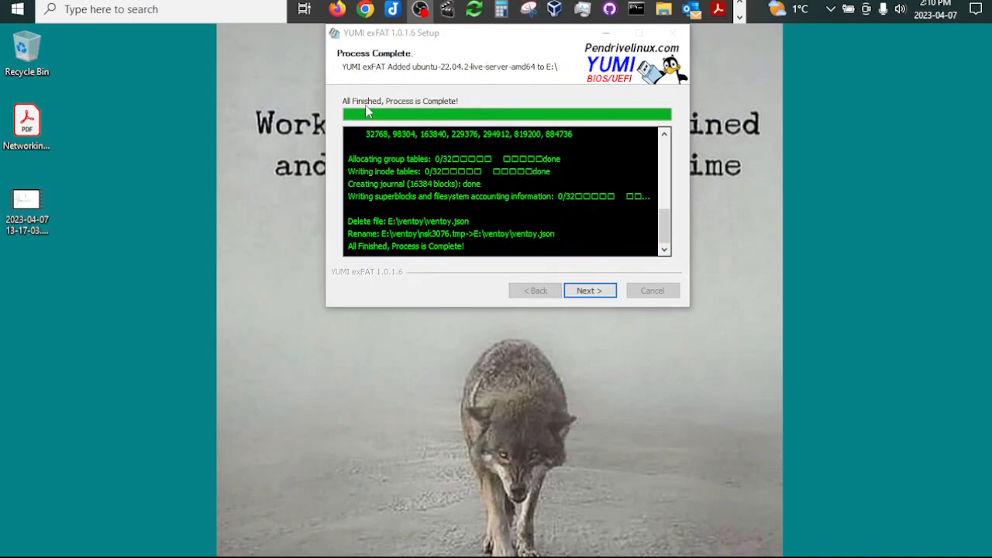
{"action": "left_click", "coordinate": [588, 288]}
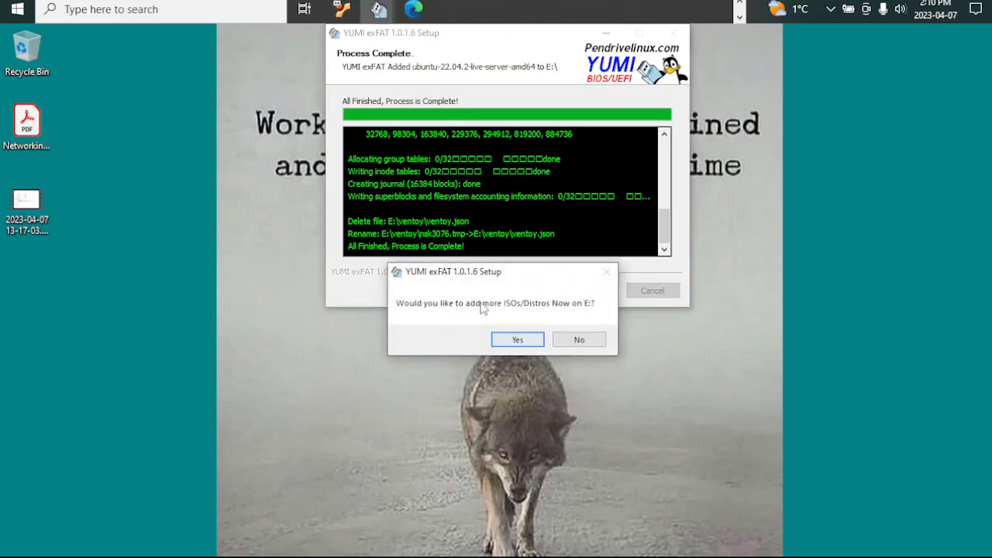
{"action": "left_click", "coordinate": [519, 337]}
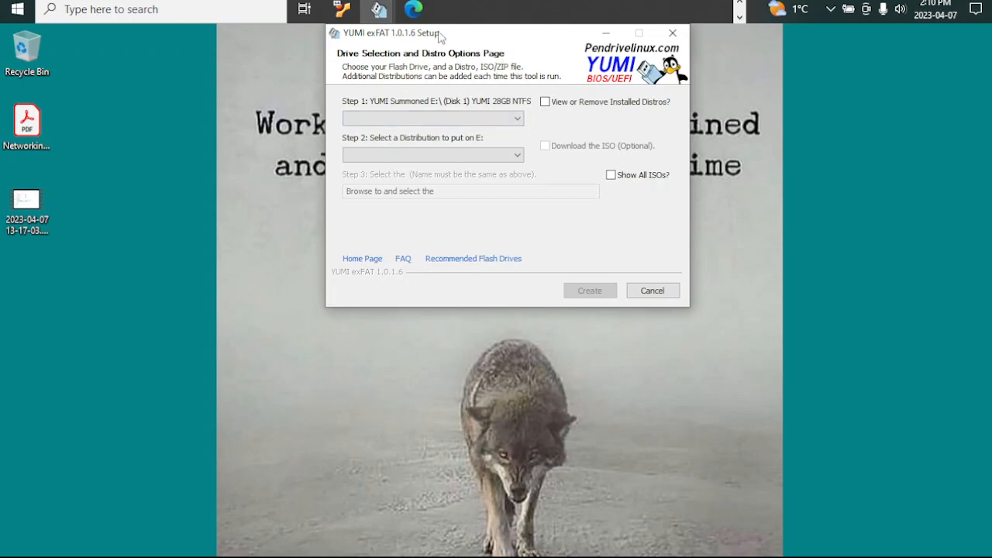
Check the installed distros on E:\ (Disk 1) YUMI 28GB exFAT in uninstaller mode, then return to adding distributions
{"action": "left_click", "coordinate": [545, 103]}
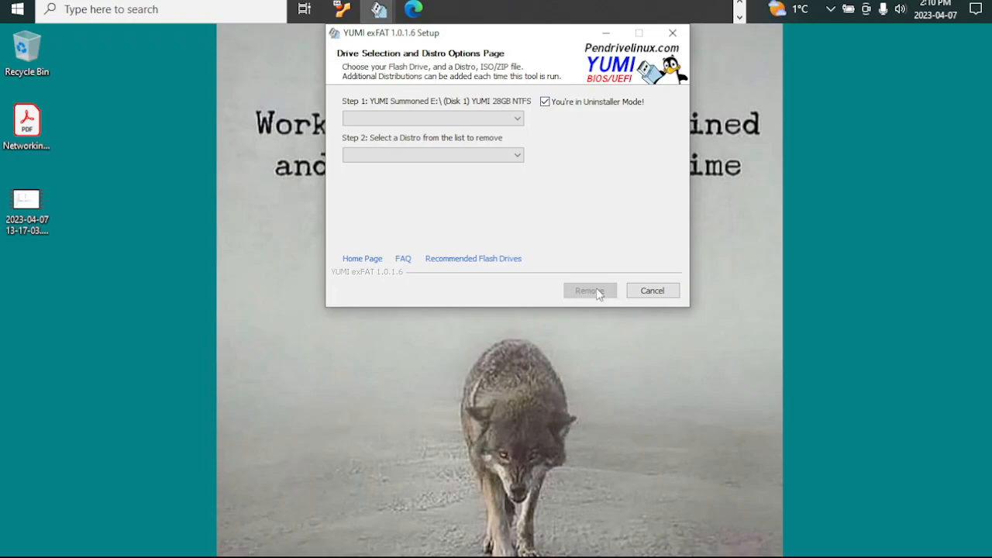
{"action": "left_click", "coordinate": [518, 118]}
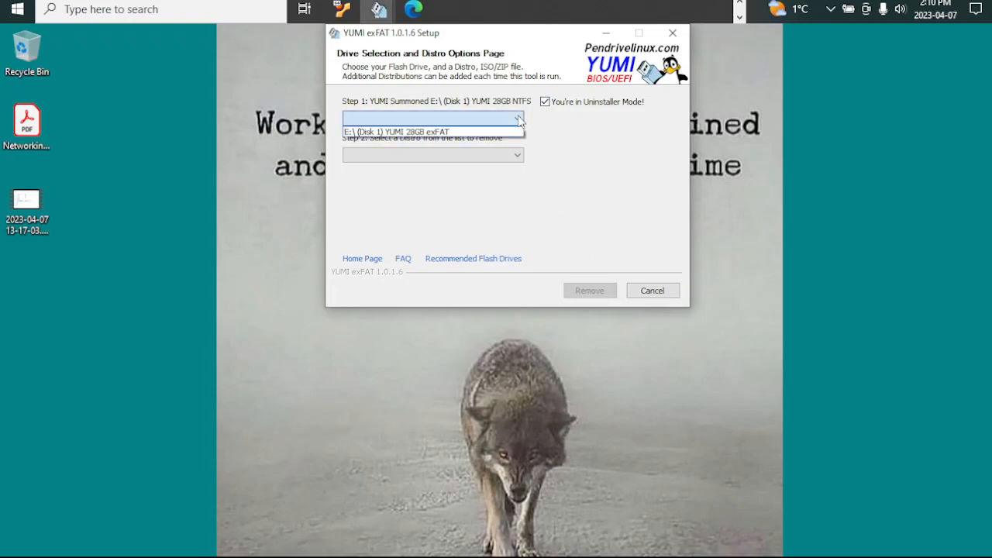
{"action": "left_click", "coordinate": [465, 133]}
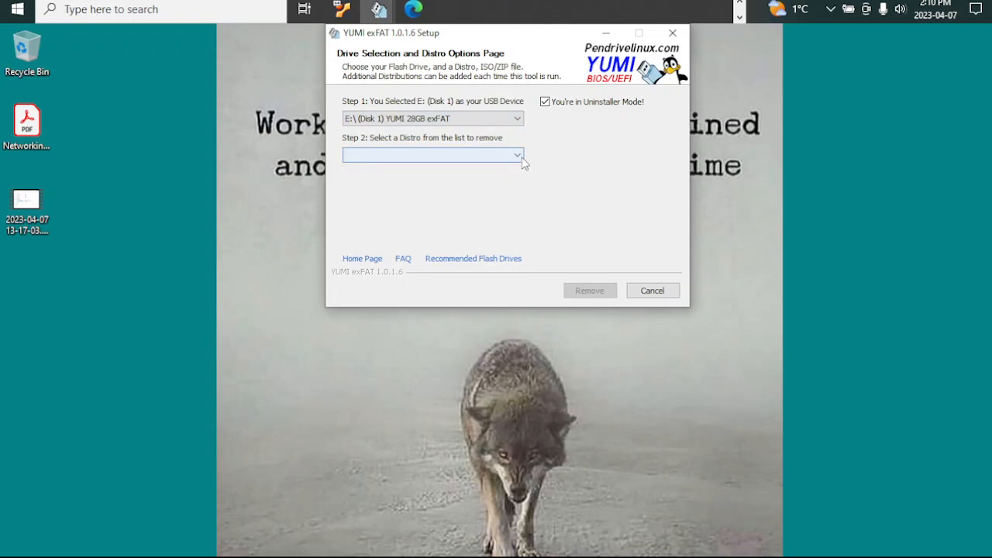
{"action": "left_click", "coordinate": [521, 158]}
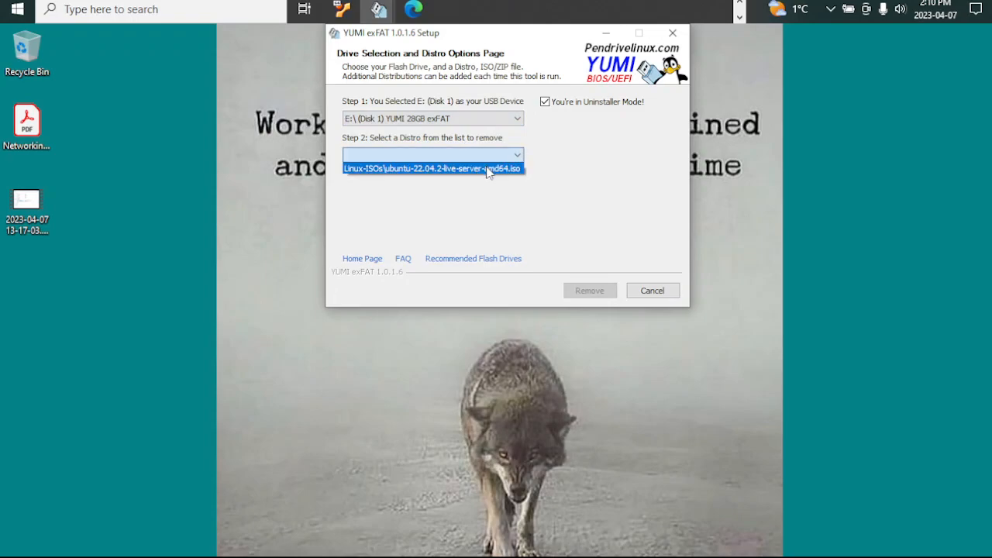
{"action": "left_click", "coordinate": [488, 169]}
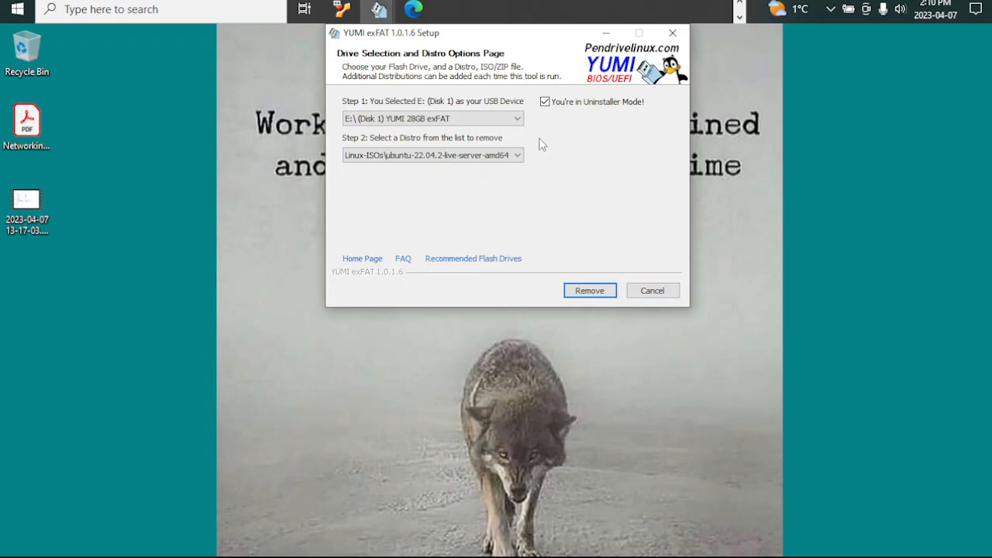
{"action": "left_click", "coordinate": [545, 104]}
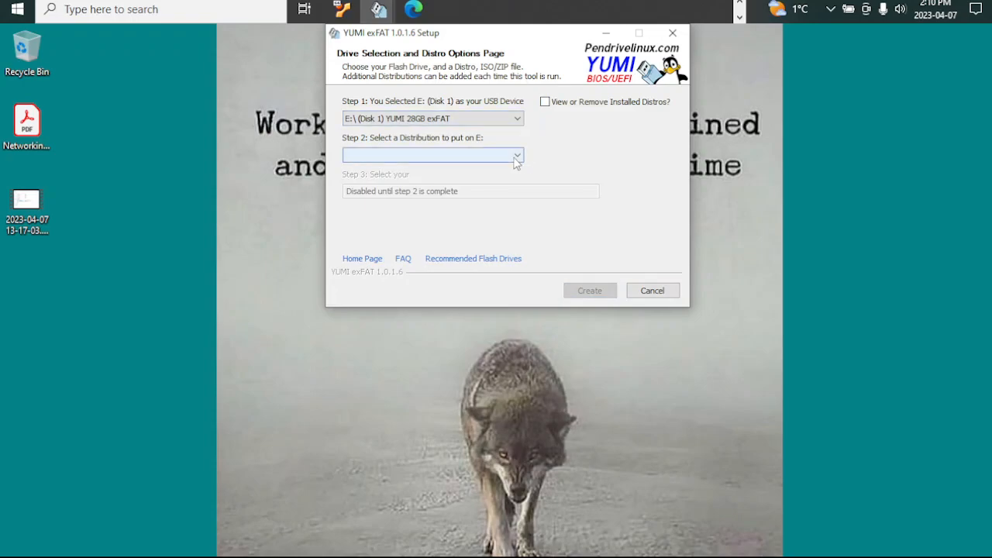
Check the browser's downloads for the Puppy Linux ISO, then close the browser and return to the YUMI setup
{"action": "left_click", "coordinate": [413, 9]}
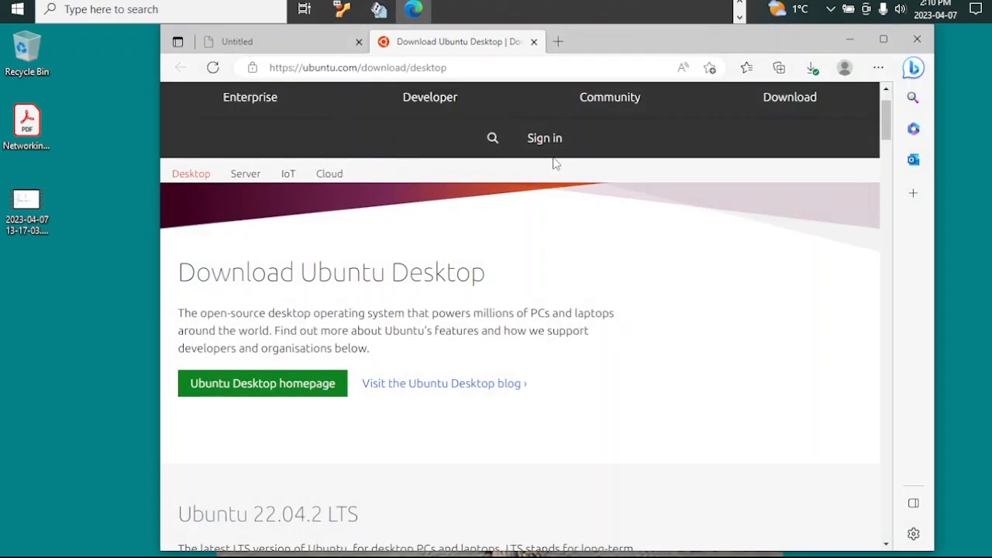
{"action": "left_click", "coordinate": [810, 68]}
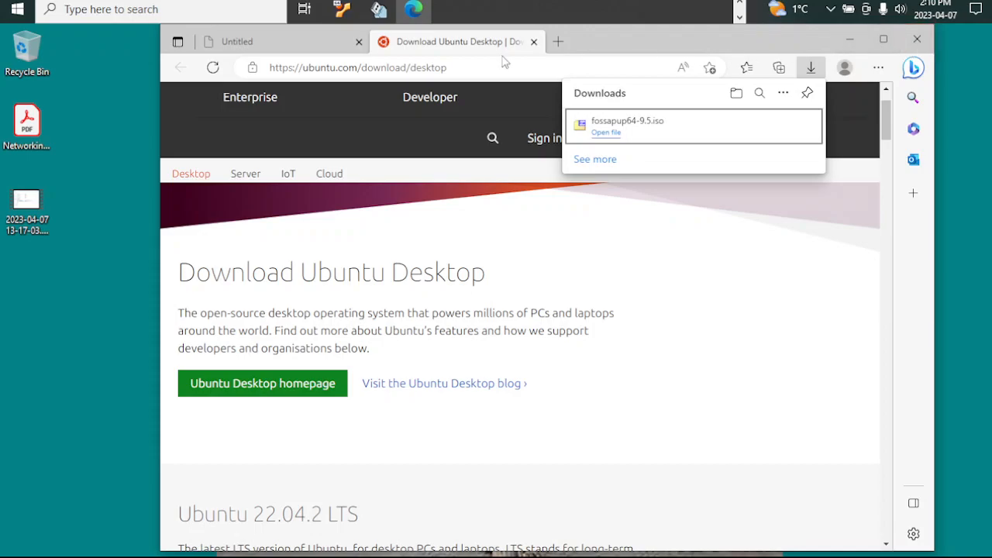
{"action": "left_click", "coordinate": [916, 37]}
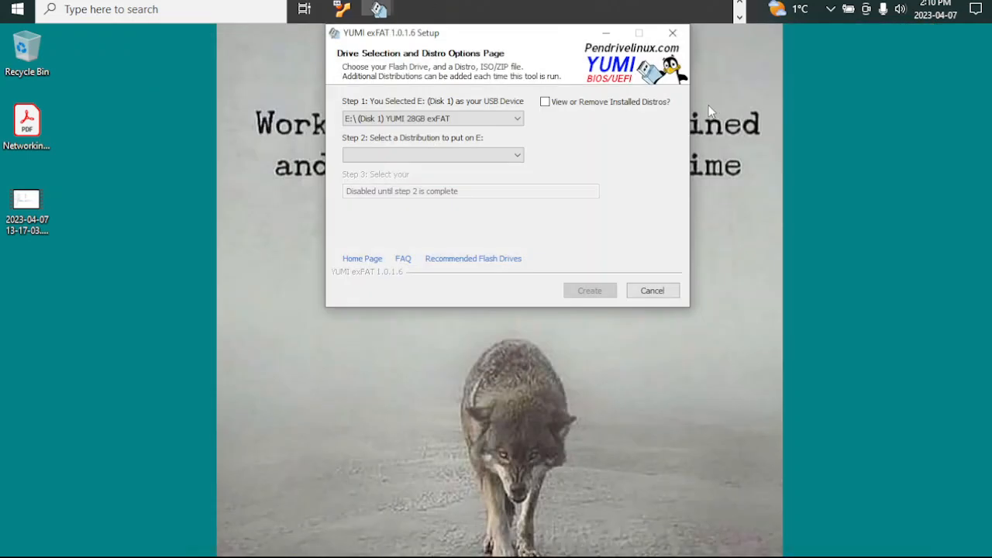
Choose Puppy Linux as the distribution to put on E:
{"action": "left_click", "coordinate": [519, 153]}
{"action": "scroll", "coordinate": [434, 216], "scroll_direction": "down", "scroll_amount": 2}
{"action": "scroll", "coordinate": [434, 216], "scroll_direction": "down", "scroll_amount": 6}
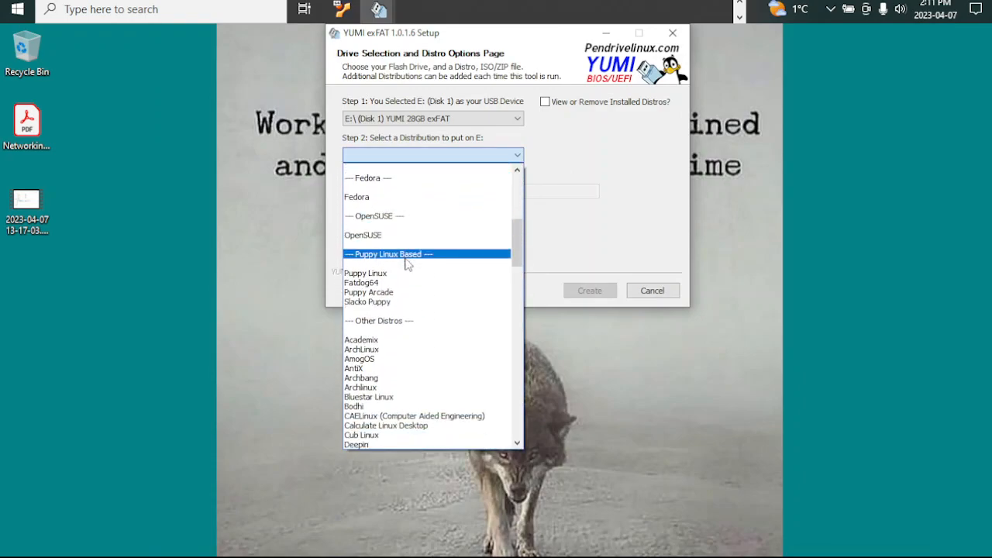
{"action": "left_click", "coordinate": [385, 275]}
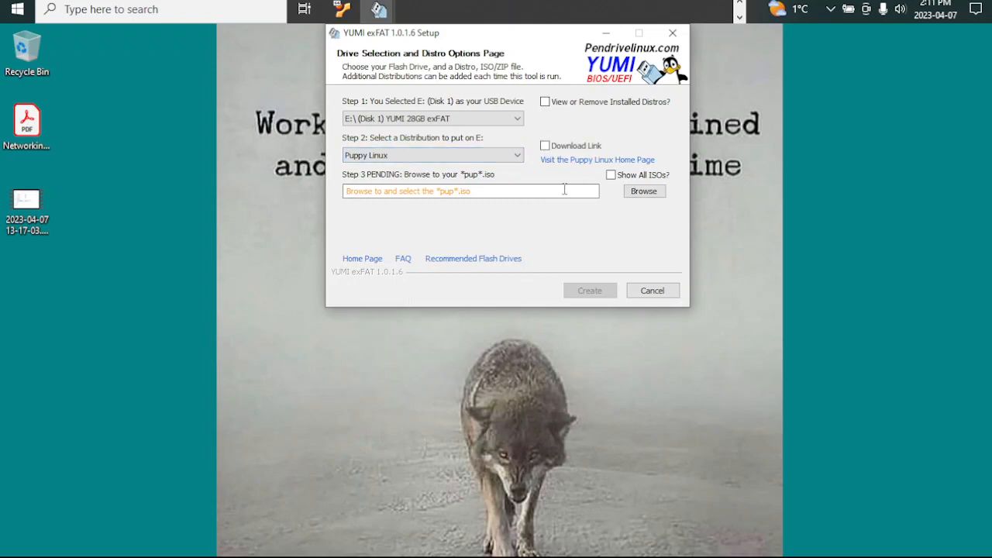
Look for the Puppy Linux ISO in the Downloads\images folder, first filtered and again with all ISOs shown
{"action": "left_click", "coordinate": [640, 195]}
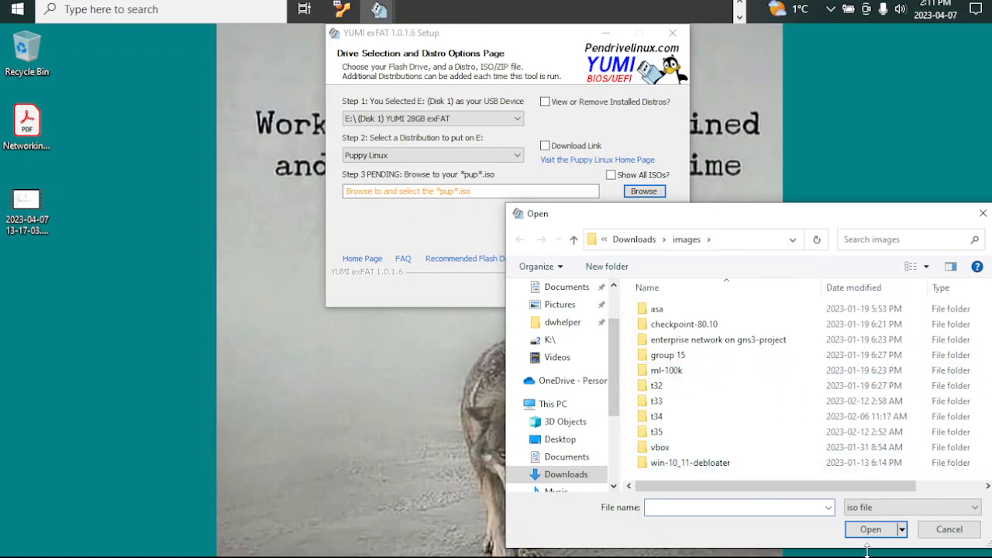
{"action": "left_click", "coordinate": [939, 535]}
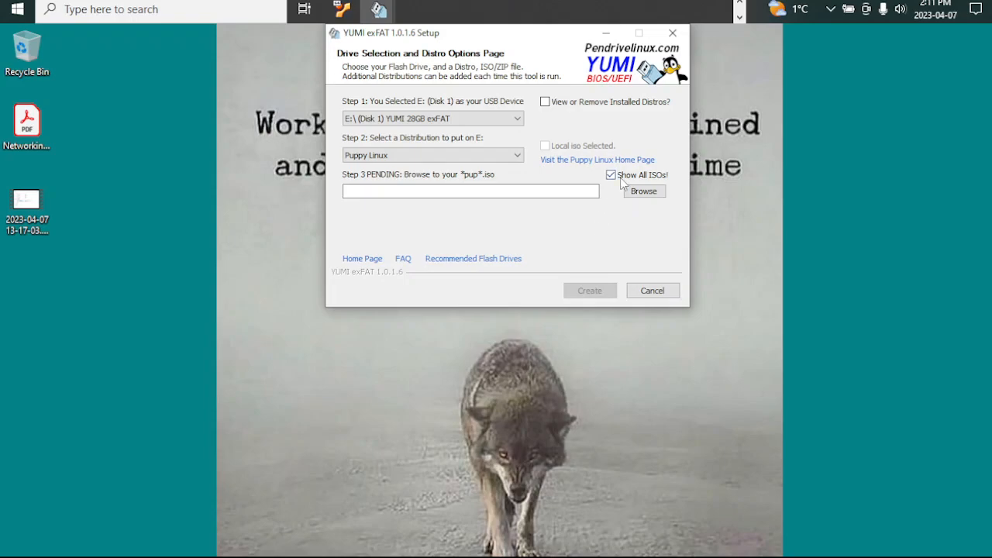
{"action": "left_click", "coordinate": [642, 191]}
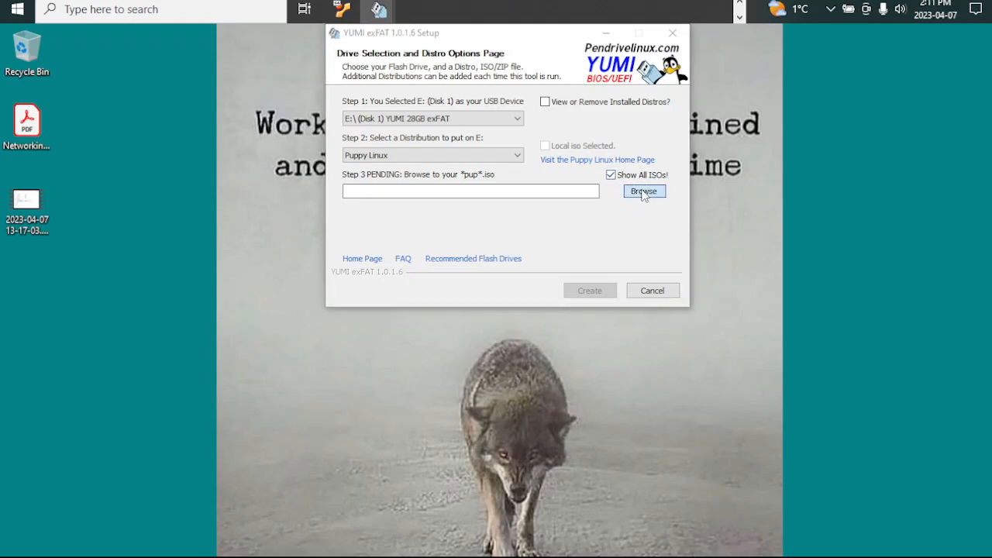
{"action": "scroll", "coordinate": [695, 354], "scroll_direction": "down", "scroll_amount": 2}
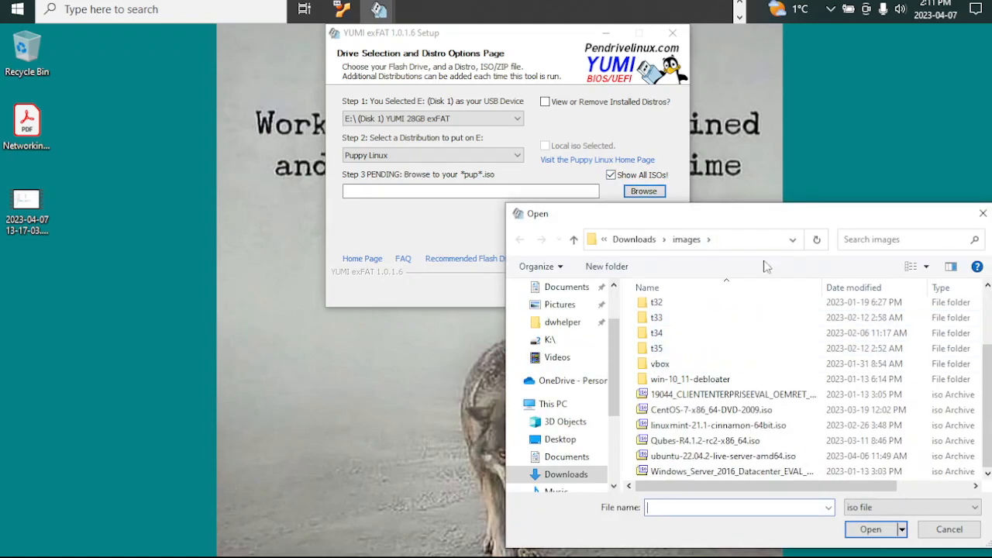
Locate fossapup64-9.5.iso in the Downloads folder in File Explorer, then minimize that window
{"action": "left_click", "coordinate": [740, 6]}
{"action": "mouse_move", "coordinate": [663, 9]}
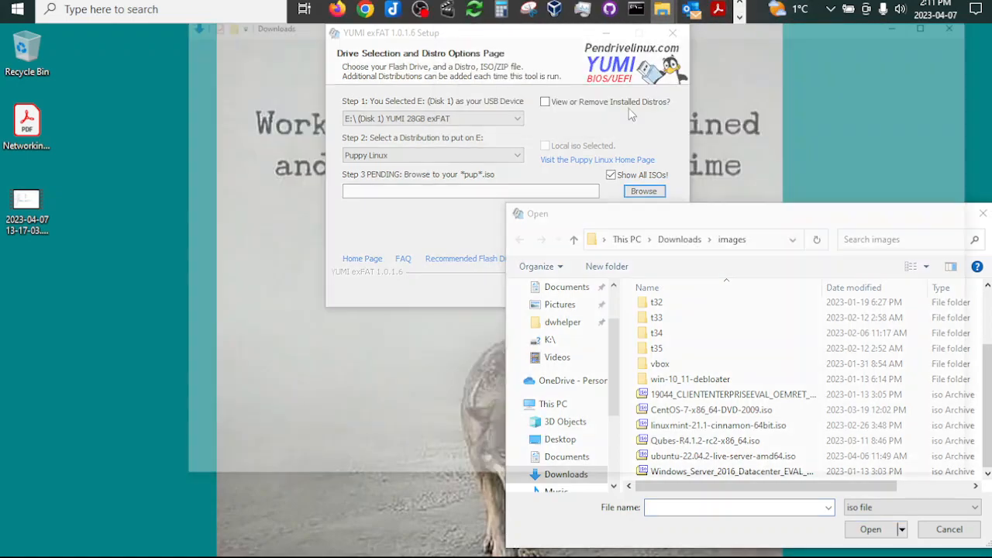
{"action": "left_click", "coordinate": [631, 114]}
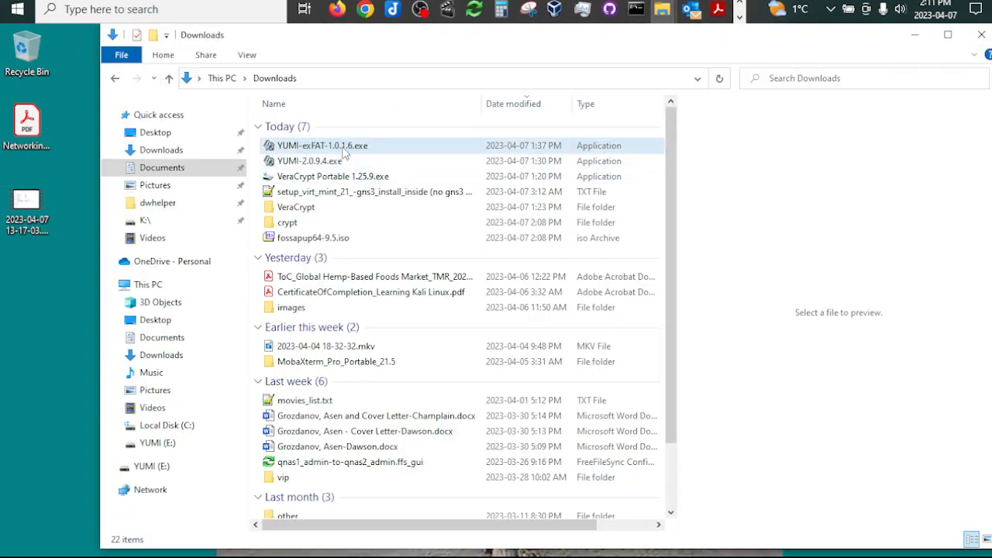
{"action": "scroll", "coordinate": [343, 153], "scroll_direction": "down", "scroll_amount": 2}
{"action": "scroll", "coordinate": [344, 153], "scroll_direction": "up", "scroll_amount": 2}
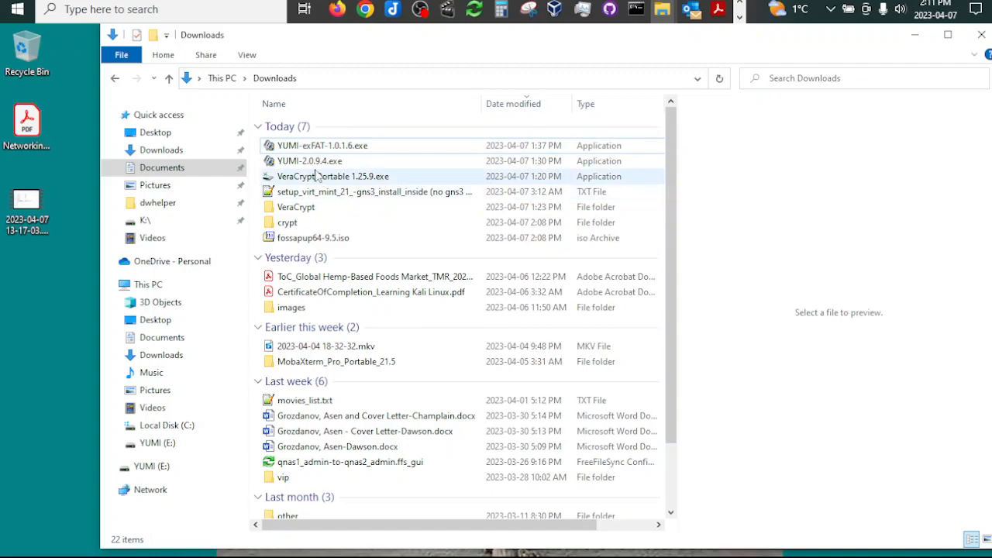
{"action": "left_click", "coordinate": [299, 243]}
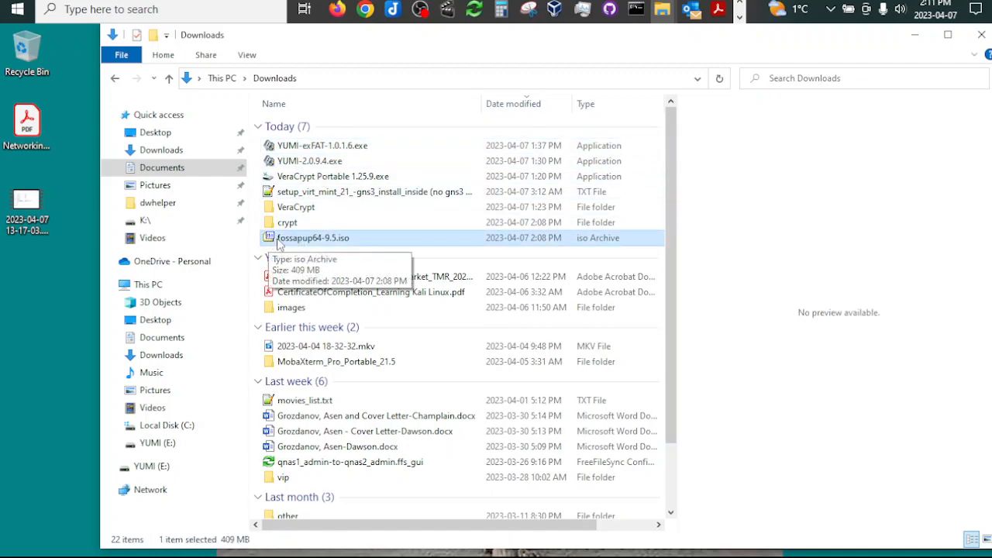
{"action": "left_click", "coordinate": [905, 36]}
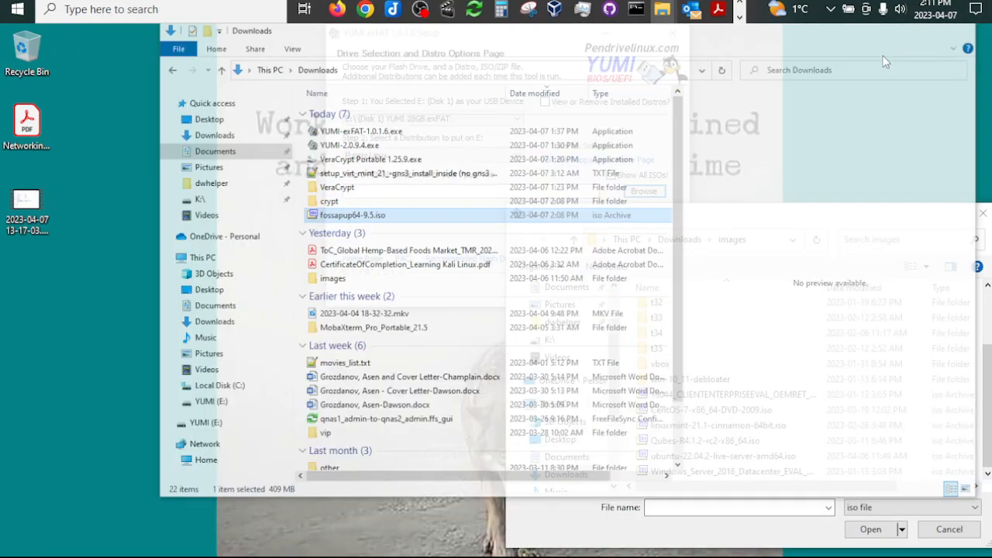
Disable showing all ISOs and try picking fossapup64-9.5.iso from the Downloads folder as the source ISO
{"action": "left_click", "coordinate": [689, 242]}
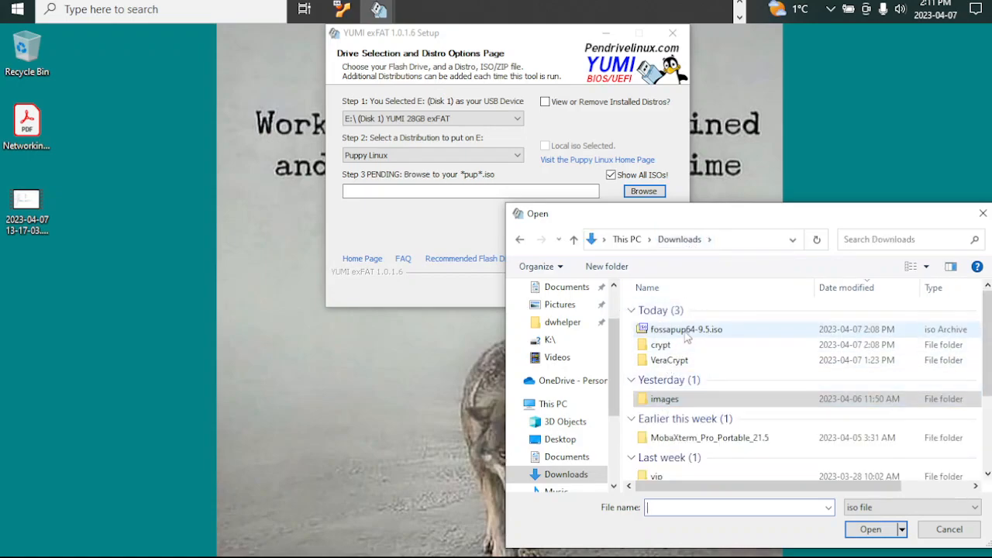
{"action": "left_click", "coordinate": [948, 529]}
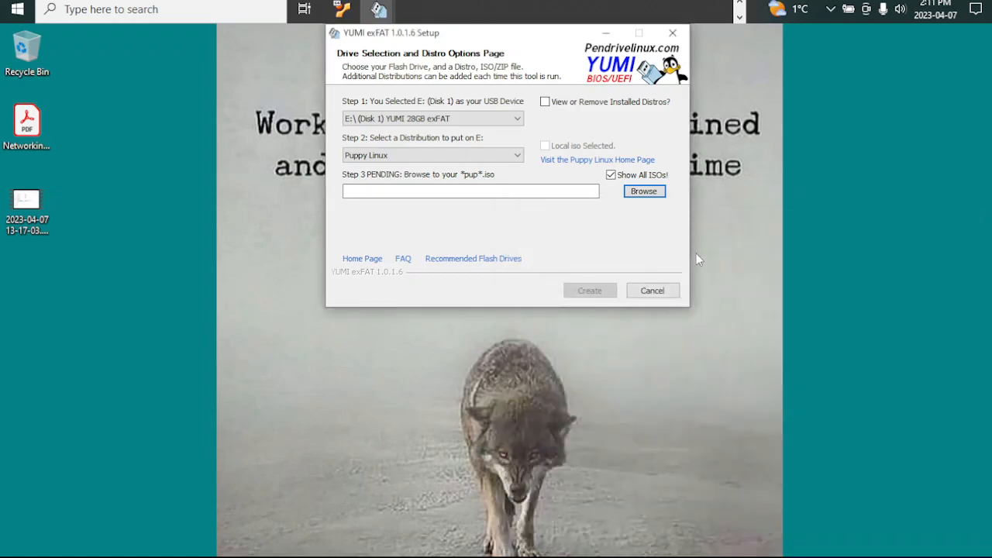
{"action": "left_click", "coordinate": [619, 179]}
{"action": "left_click", "coordinate": [643, 191]}
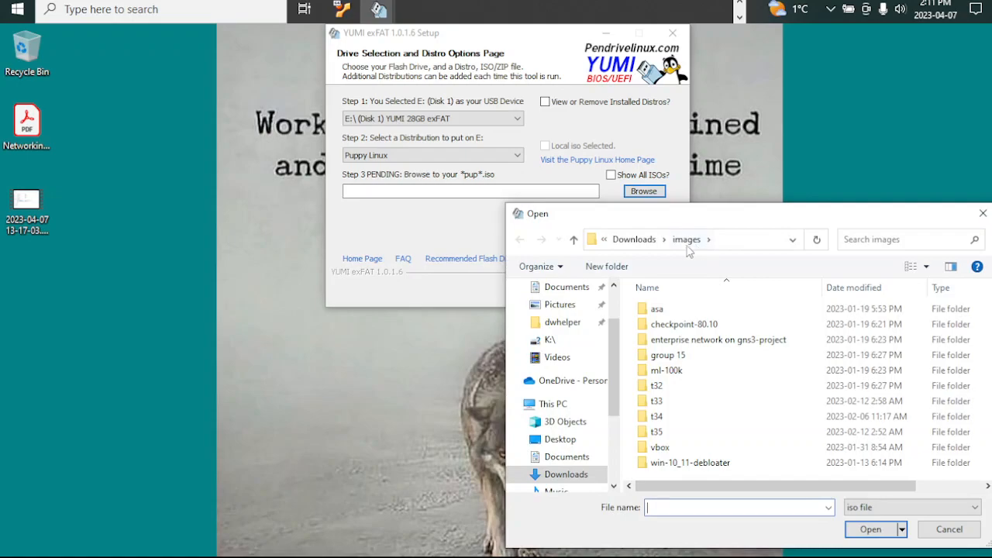
{"action": "left_click", "coordinate": [640, 240]}
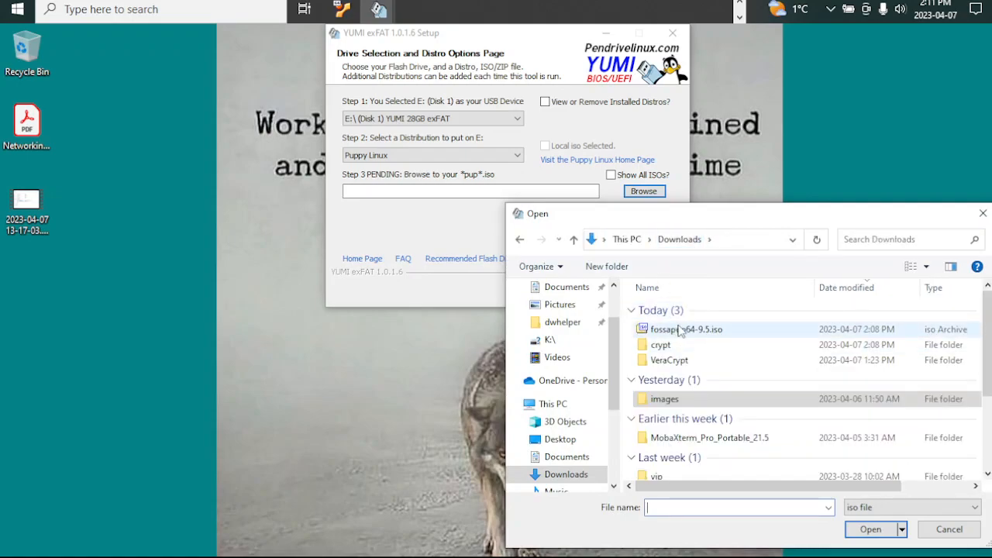
{"action": "left_click", "coordinate": [674, 332]}
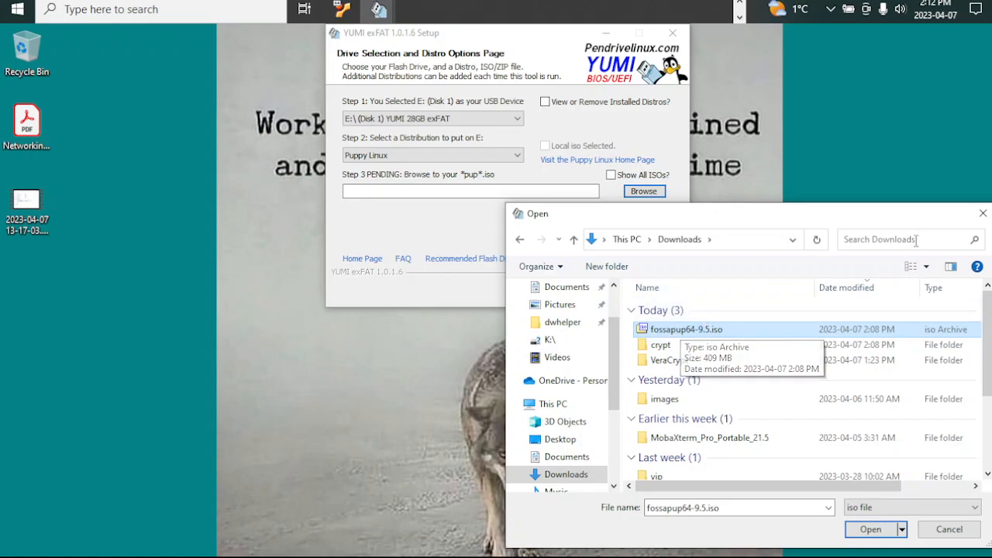
{"action": "left_click", "coordinate": [983, 213]}
Switch to the Downloads folder in File Explorer and place fossapup64-9.5.iso on the clipboard
{"action": "left_click", "coordinate": [739, 3]}
{"action": "mouse_move", "coordinate": [676, 22]}
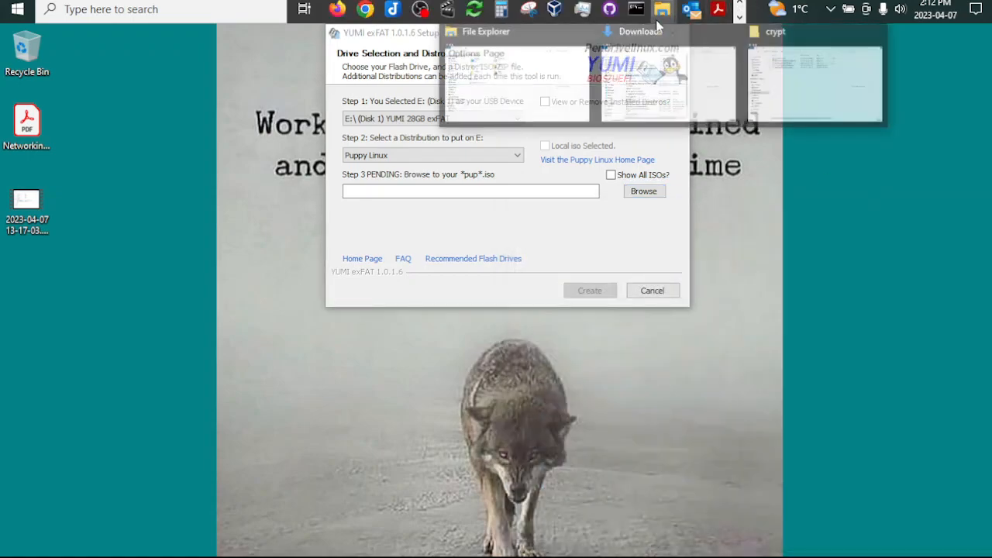
{"action": "mouse_move", "coordinate": [763, 85]}
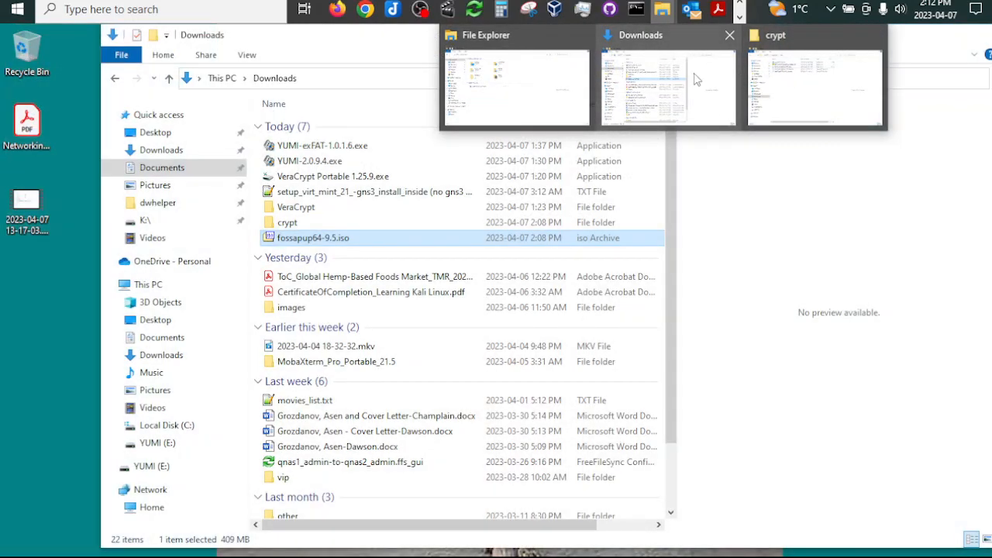
{"action": "left_click", "coordinate": [697, 81]}
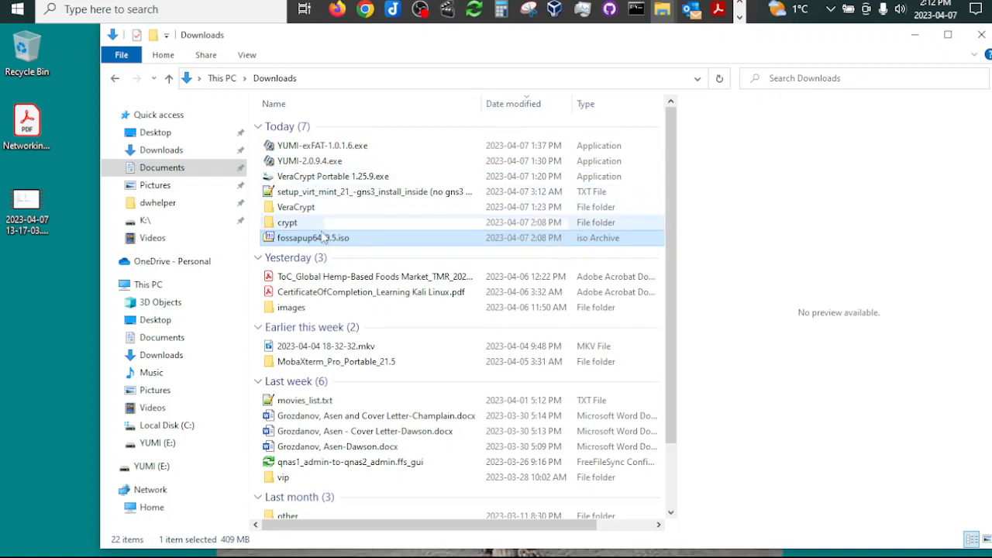
{"action": "right_click", "coordinate": [323, 238]}
{"action": "left_click", "coordinate": [355, 454]}
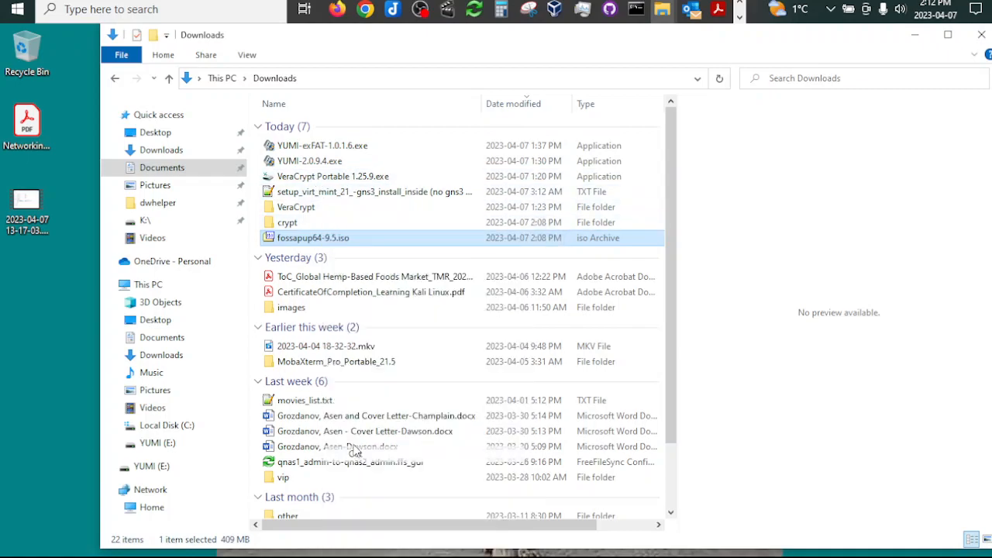
Open the images subfolder, sort it by type and paste fossapup64-9.5.iso into it
{"action": "left_click", "coordinate": [291, 308]}
{"action": "double_click", "coordinate": [289, 309]}
{"action": "scroll", "coordinate": [304, 375], "scroll_direction": "down", "scroll_amount": 1}
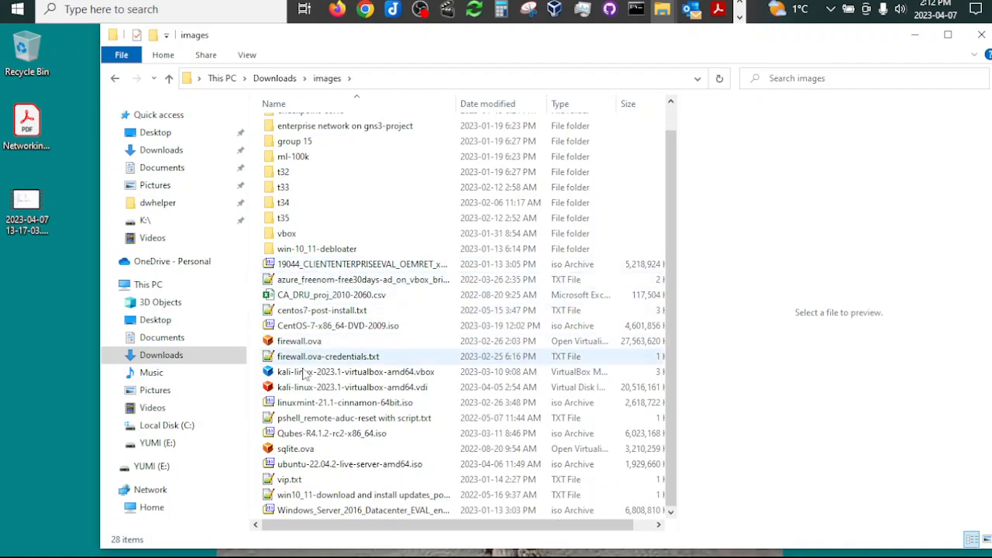
{"action": "left_click", "coordinate": [559, 104]}
{"action": "scroll", "coordinate": [342, 267], "scroll_direction": "down", "scroll_amount": 1}
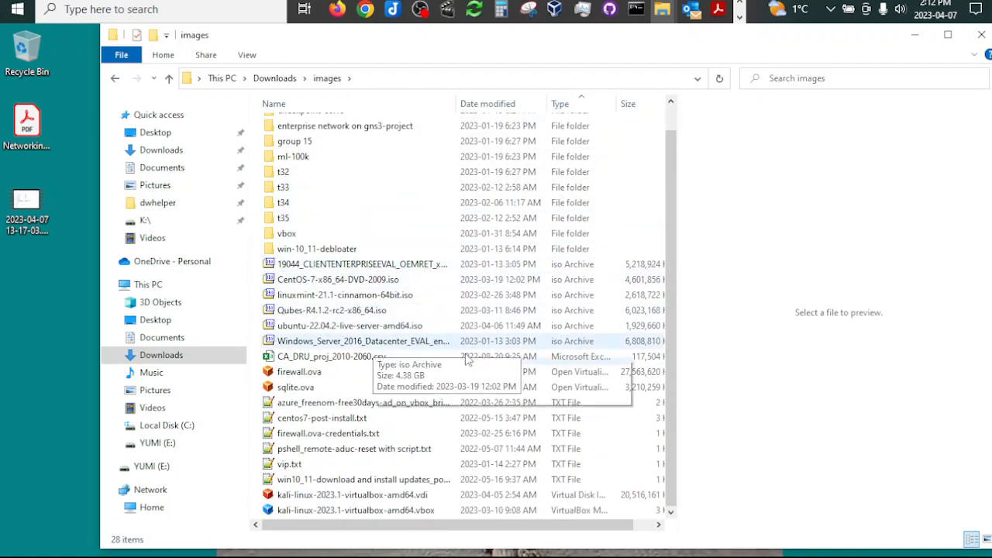
{"action": "scroll", "coordinate": [457, 524], "scroll_direction": "right", "scroll_amount": 1}
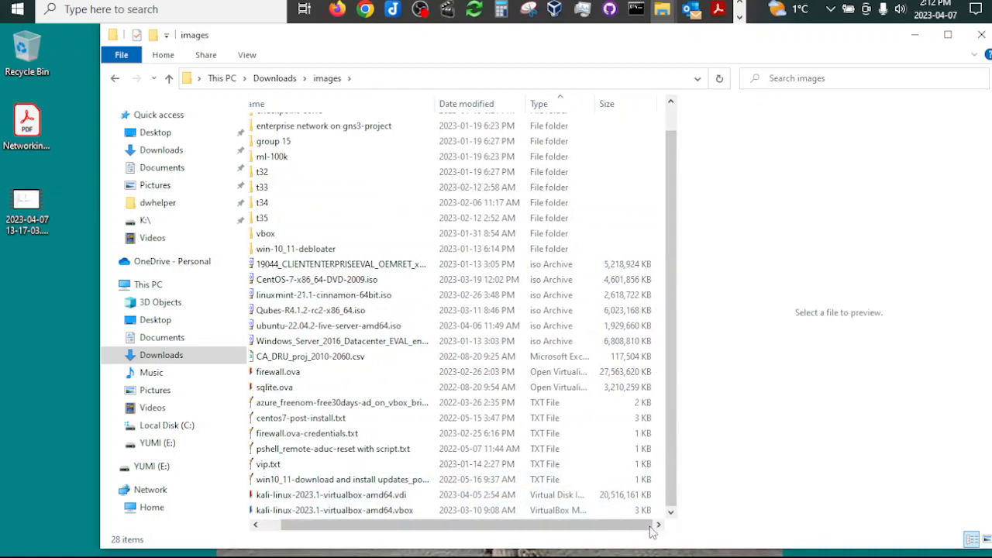
{"action": "right_click", "coordinate": [660, 316]}
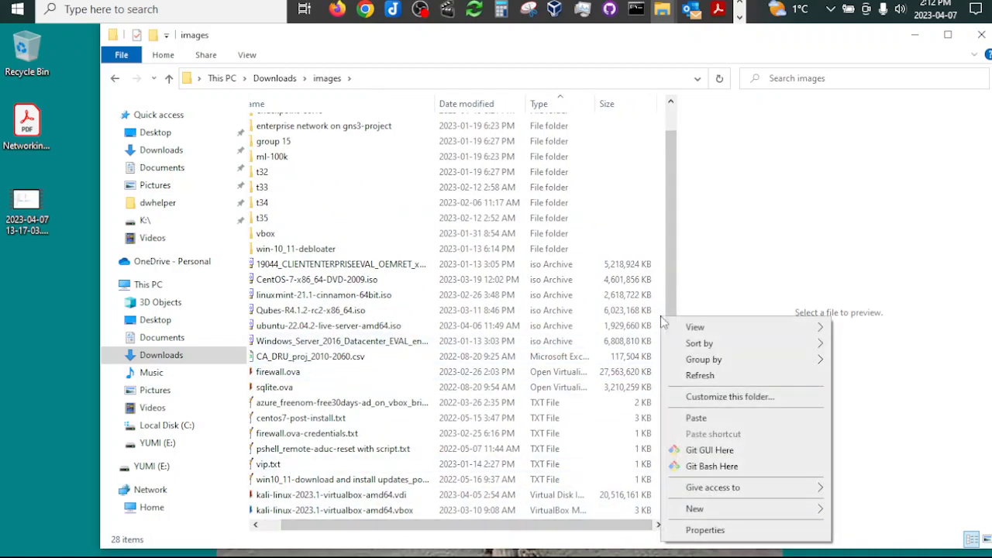
{"action": "left_click", "coordinate": [696, 418]}
Re-sort the images folder by type and highlight all its ISO files, from the 19044 client image through Windows Server 2016, to review them
{"action": "scroll", "coordinate": [281, 524], "scroll_direction": "left", "scroll_amount": 1}
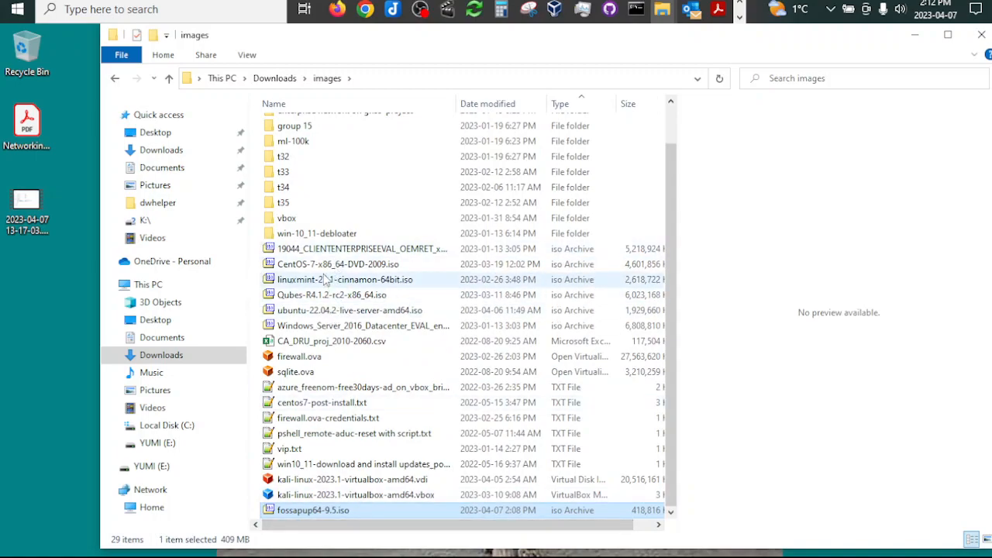
{"action": "left_click", "coordinate": [565, 106]}
{"action": "left_click", "coordinate": [565, 105]}
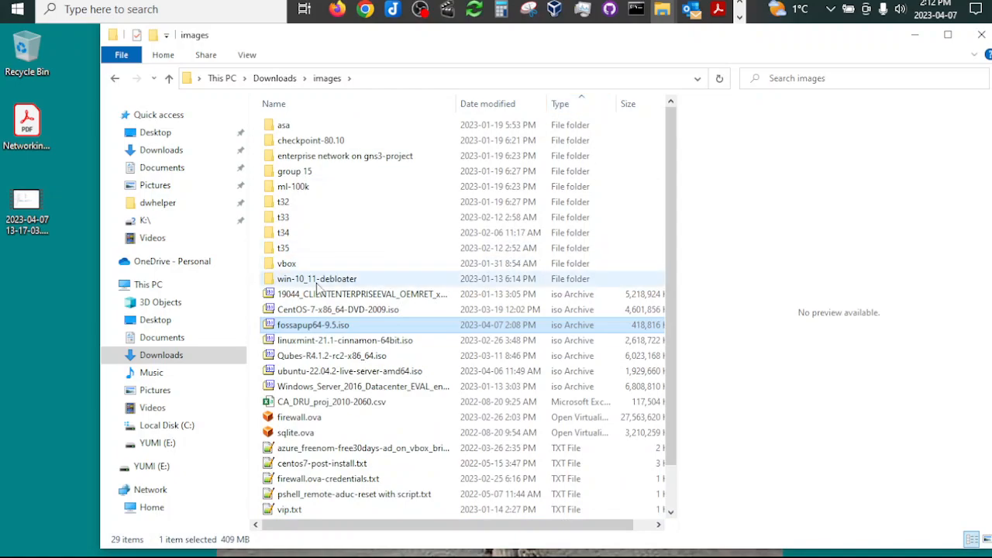
{"action": "left_click", "coordinate": [358, 294]}
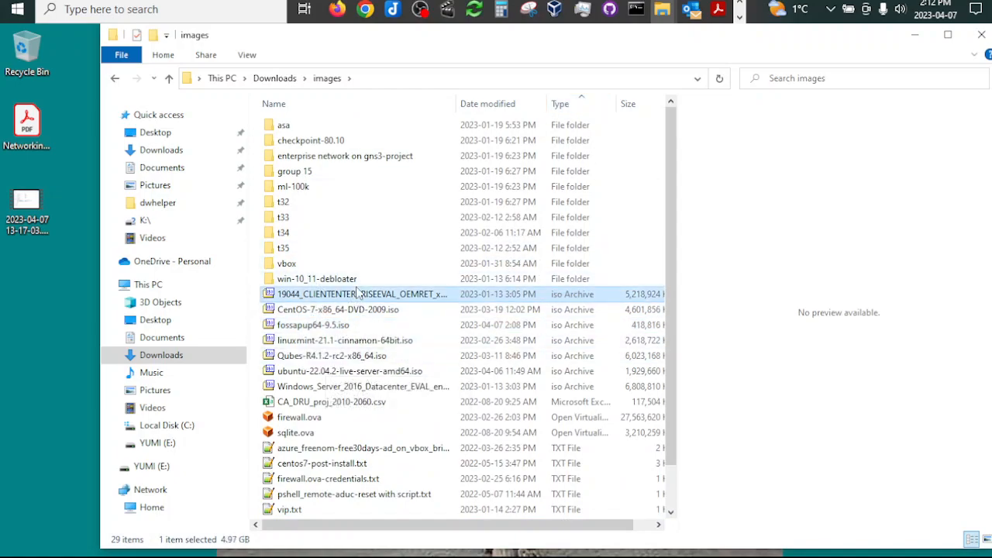
{"action": "key", "text": "shift+Down"}
{"action": "key", "text": "shift+Down"}
{"action": "key", "text": "shift+Down"}
{"action": "key", "text": "shift+Down"}
{"action": "key", "text": "shift+Down"}
{"action": "key", "text": "shift+Down"}
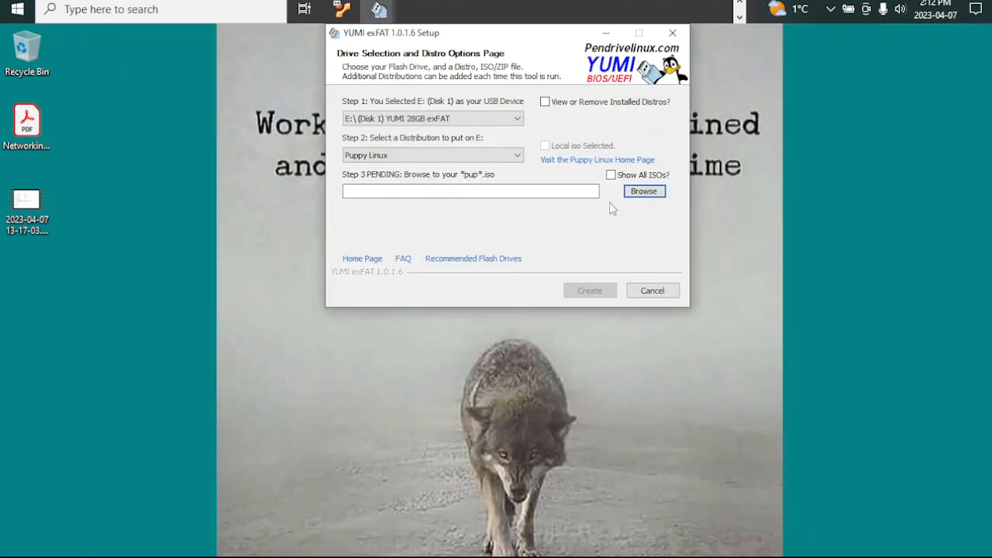
Set fossapup64-9.5.iso from the Downloads\images folder as the source ISO for Puppy Linux in YUMI
{"action": "left_click", "coordinate": [644, 191]}
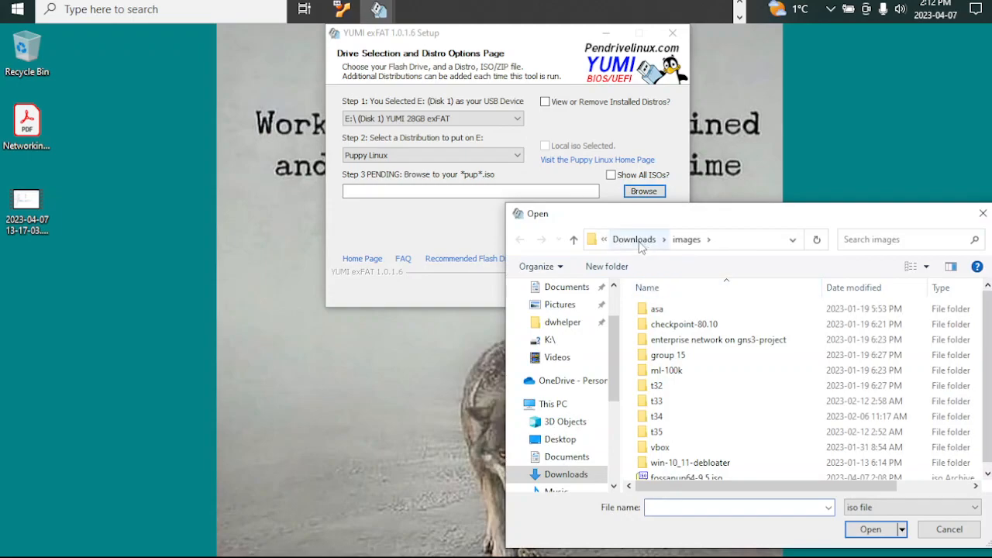
{"action": "scroll", "coordinate": [965, 333], "scroll_direction": "down", "scroll_amount": 1}
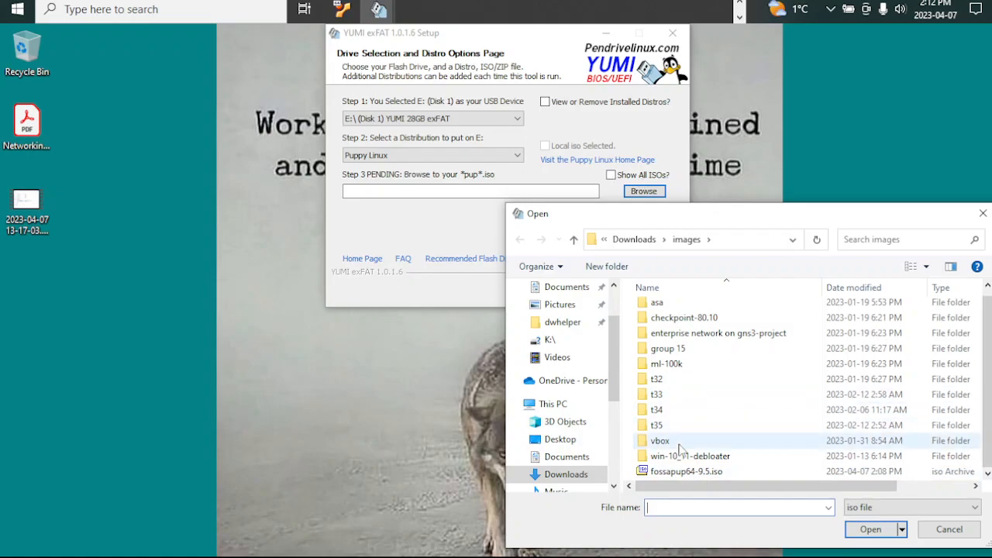
{"action": "left_click", "coordinate": [677, 473]}
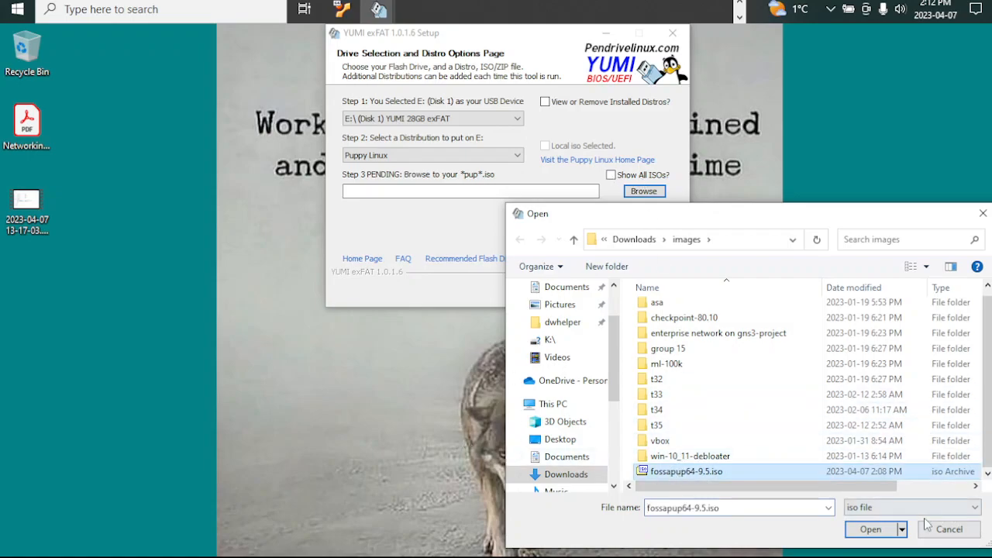
{"action": "left_click", "coordinate": [871, 529]}
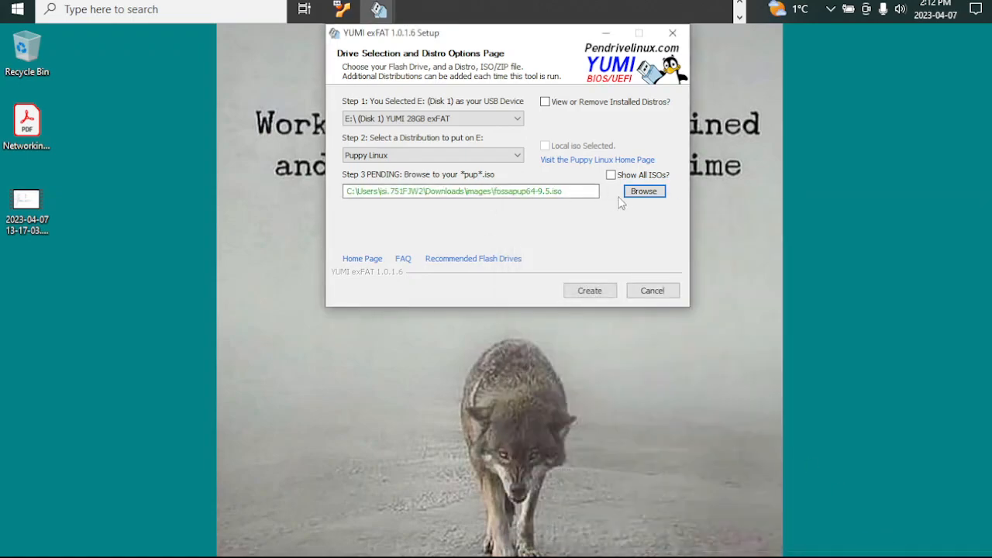
Write fossapup64-9.5.iso to the E: flash drive and choose to add more ISOs/distros
{"action": "left_click", "coordinate": [573, 288]}
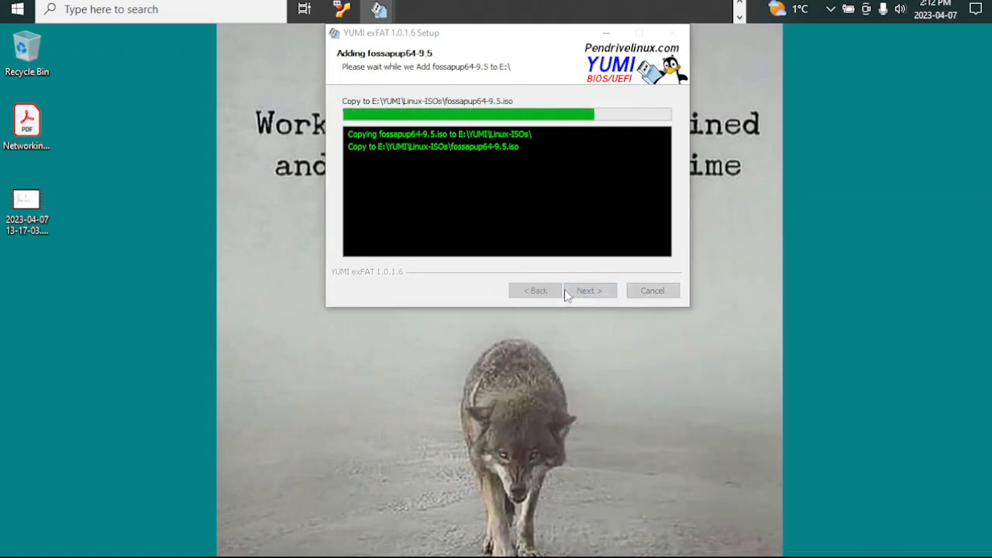
{"action": "left_click_drag", "start_coordinate": [310, 120], "coordinate": [482, 334]}
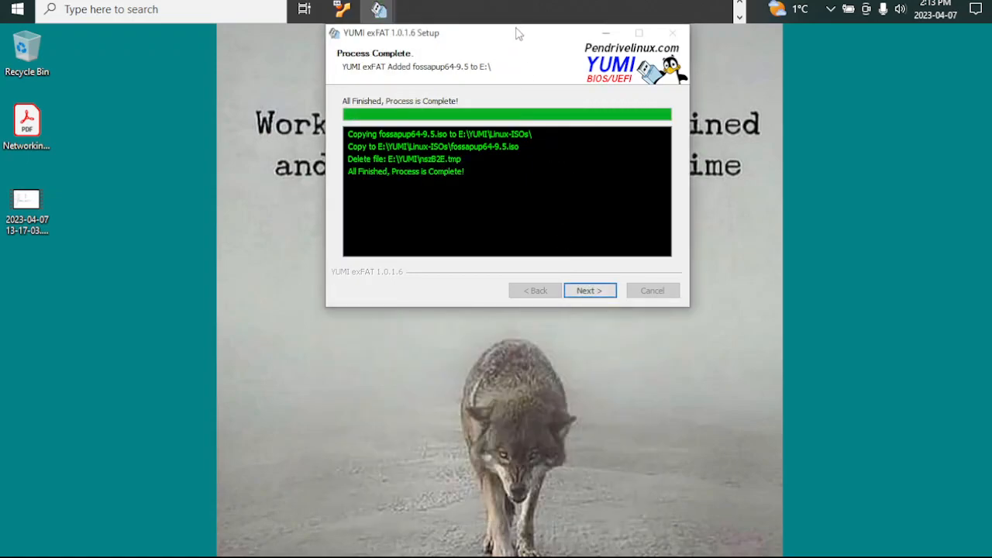
{"action": "left_click", "coordinate": [589, 291]}
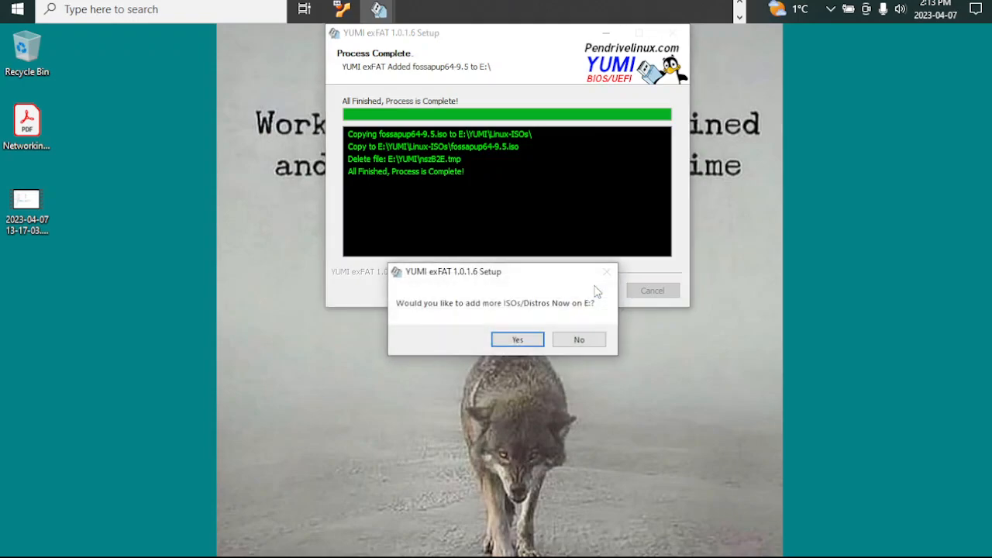
{"action": "left_click", "coordinate": [524, 337]}
Look up the distros already installed on E: in YUMI's uninstaller mode, and return to adding distributions
{"action": "left_click", "coordinate": [517, 156]}
{"action": "left_click", "coordinate": [518, 156]}
{"action": "left_click", "coordinate": [518, 119]}
{"action": "left_click", "coordinate": [545, 103]}
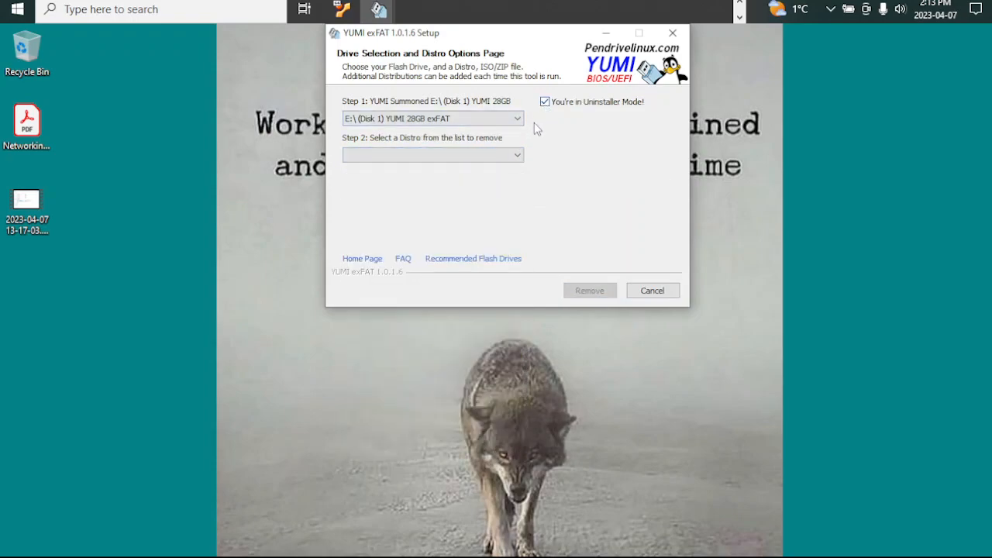
{"action": "left_click", "coordinate": [518, 157]}
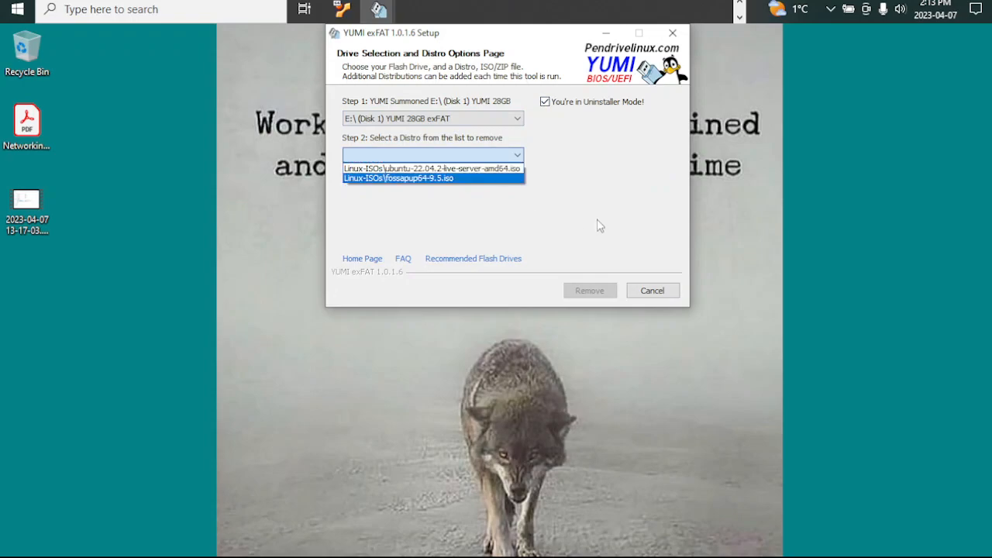
{"action": "left_click", "coordinate": [547, 102]}
Browse the distributions through the antivirus and system tools and choose Kali Linux (Penetration Testing)
{"action": "left_click", "coordinate": [517, 156]}
{"action": "left_click_drag", "start_coordinate": [519, 201], "coordinate": [505, 334]}
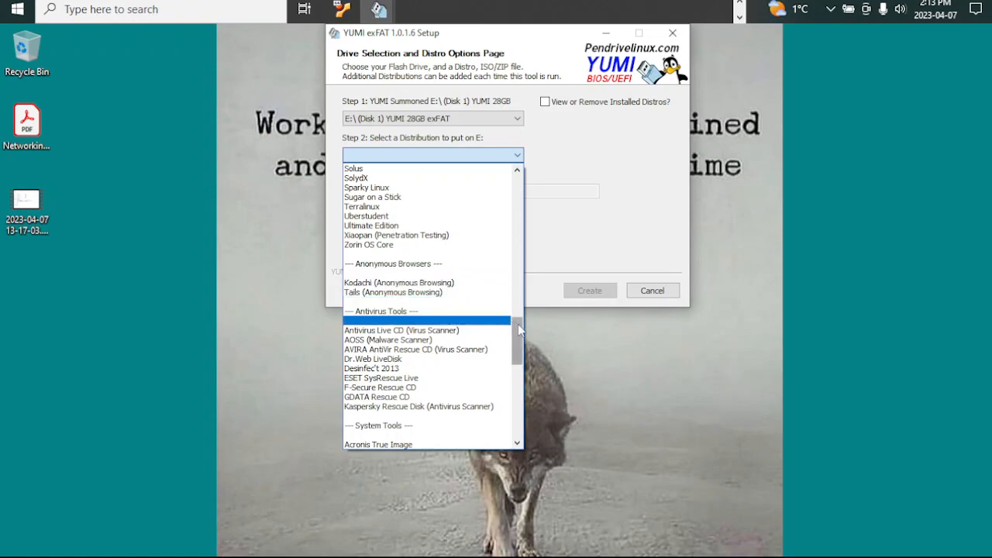
{"action": "left_click_drag", "start_coordinate": [519, 330], "coordinate": [519, 340]}
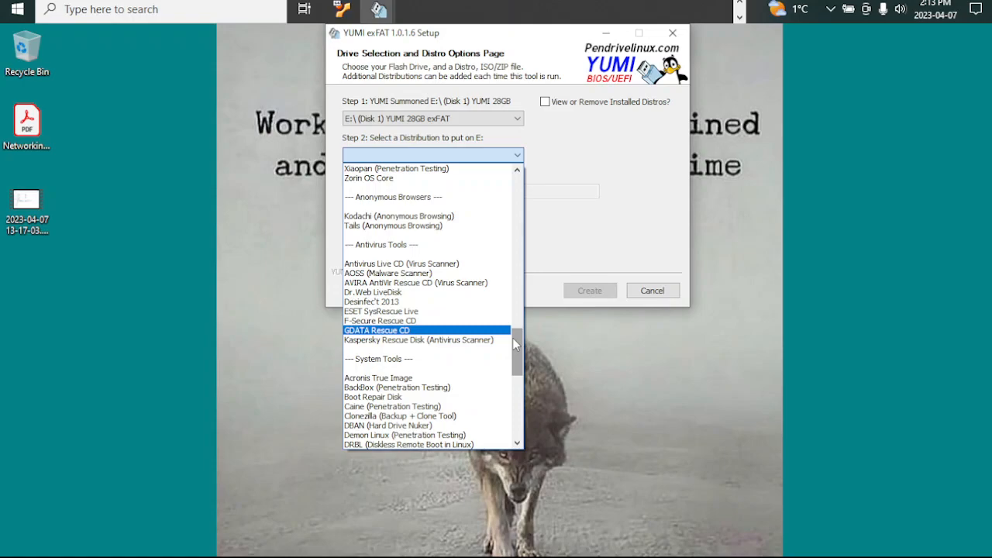
{"action": "left_click_drag", "start_coordinate": [518, 349], "coordinate": [521, 377]}
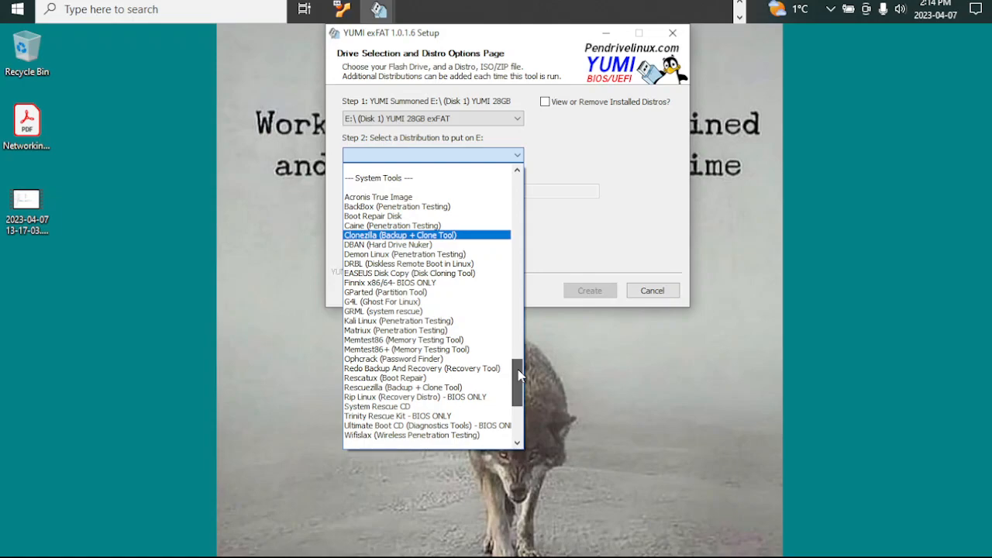
{"action": "left_click_drag", "start_coordinate": [519, 375], "coordinate": [529, 386]}
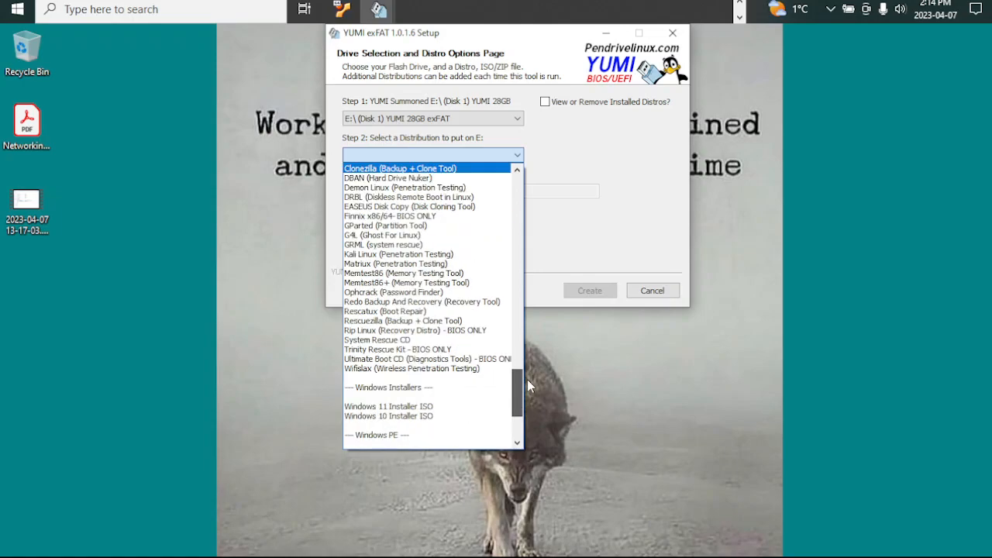
{"action": "left_click", "coordinate": [411, 254]}
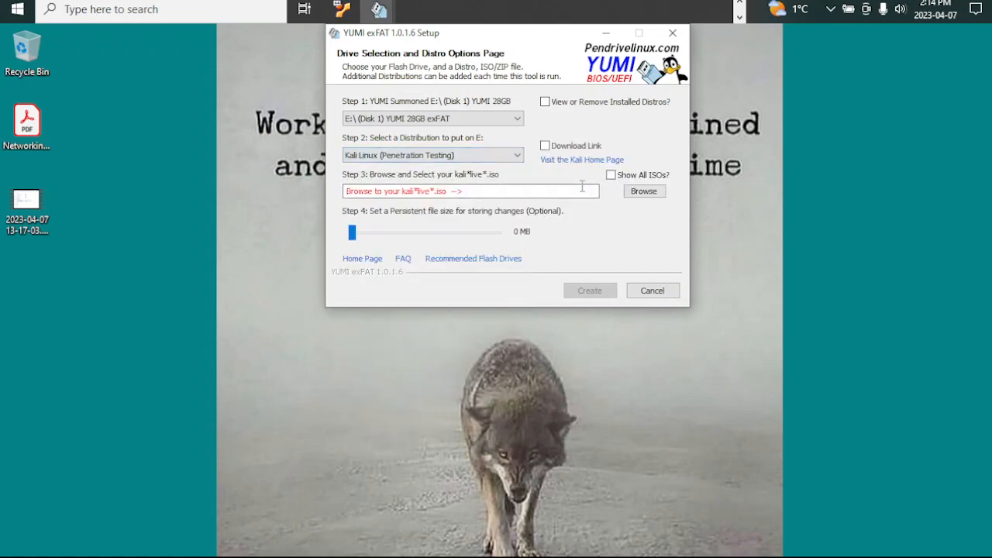
Set Hiren's BootCD PE as the distribution to put on E: and visit its home page
{"action": "left_click", "coordinate": [517, 155]}
{"action": "left_click_drag", "start_coordinate": [520, 405], "coordinate": [521, 419]}
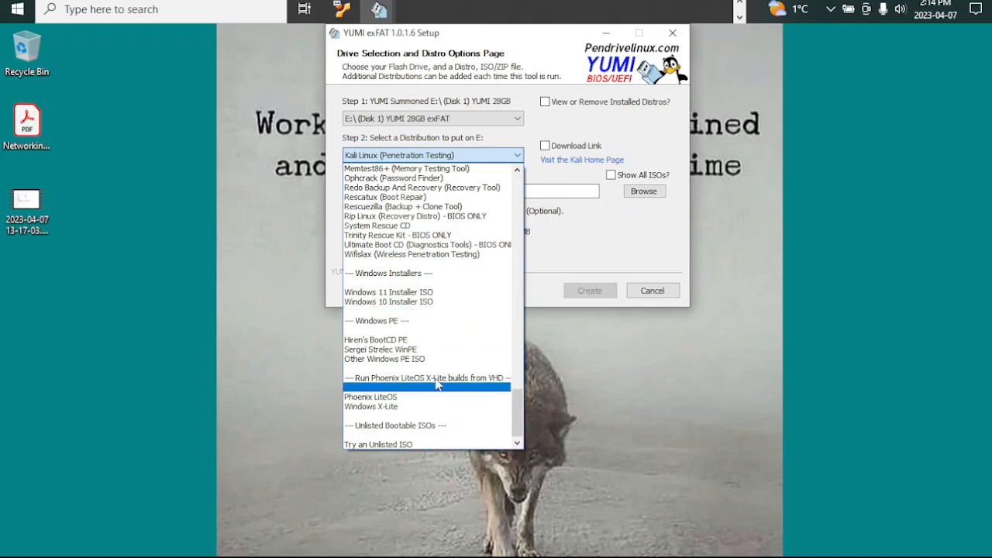
{"action": "left_click", "coordinate": [471, 340]}
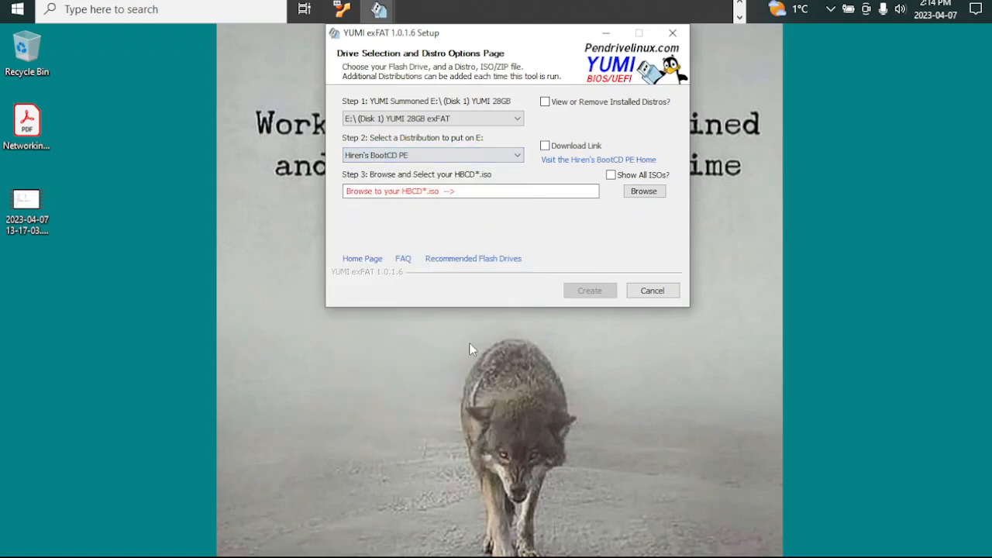
{"action": "left_click", "coordinate": [566, 161]}
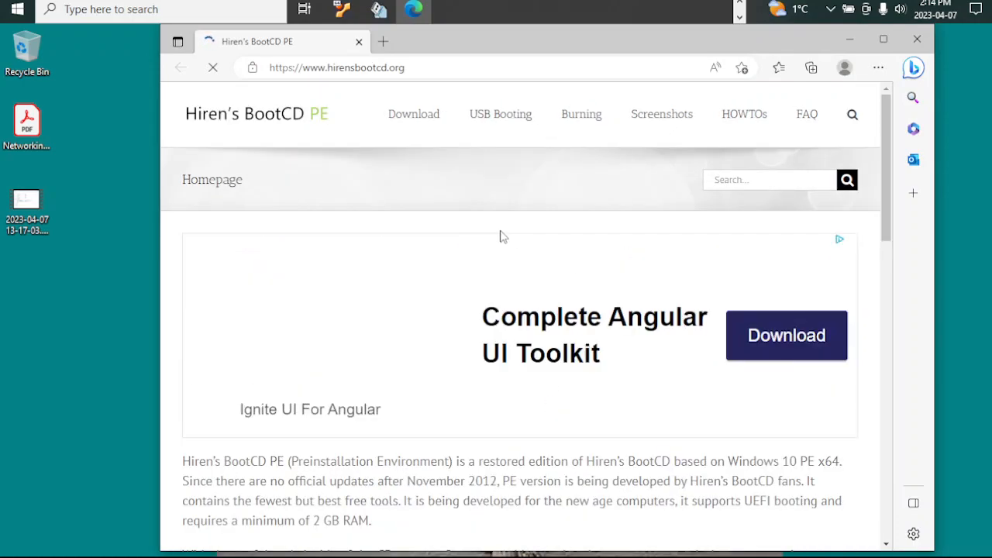
Skim the Hiren's BootCD PE home page and go to its download page, dismissing the advertisement
{"action": "scroll", "coordinate": [465, 248], "scroll_direction": "down", "scroll_amount": 7}
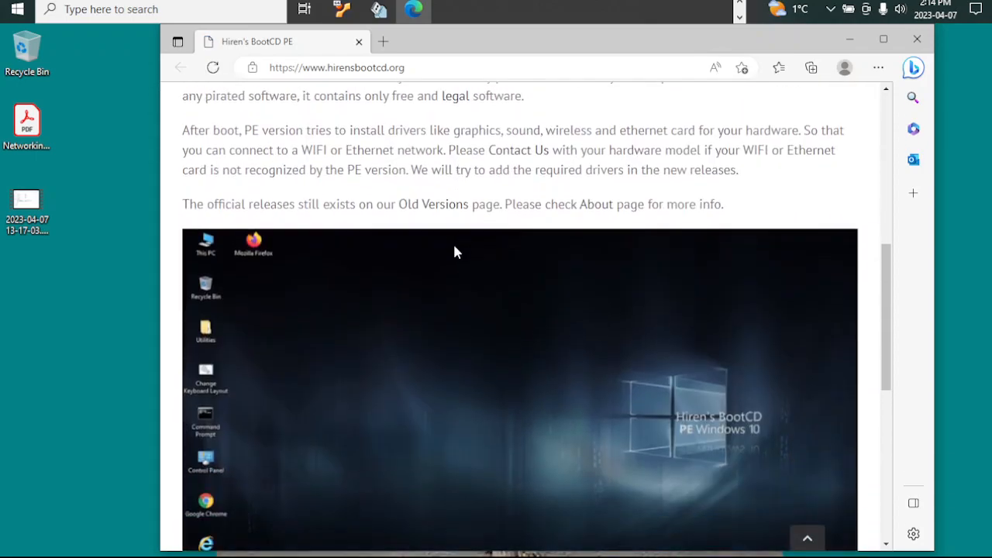
{"action": "scroll", "coordinate": [455, 248], "scroll_direction": "down", "scroll_amount": 2}
{"action": "scroll", "coordinate": [453, 248], "scroll_direction": "up", "scroll_amount": 10}
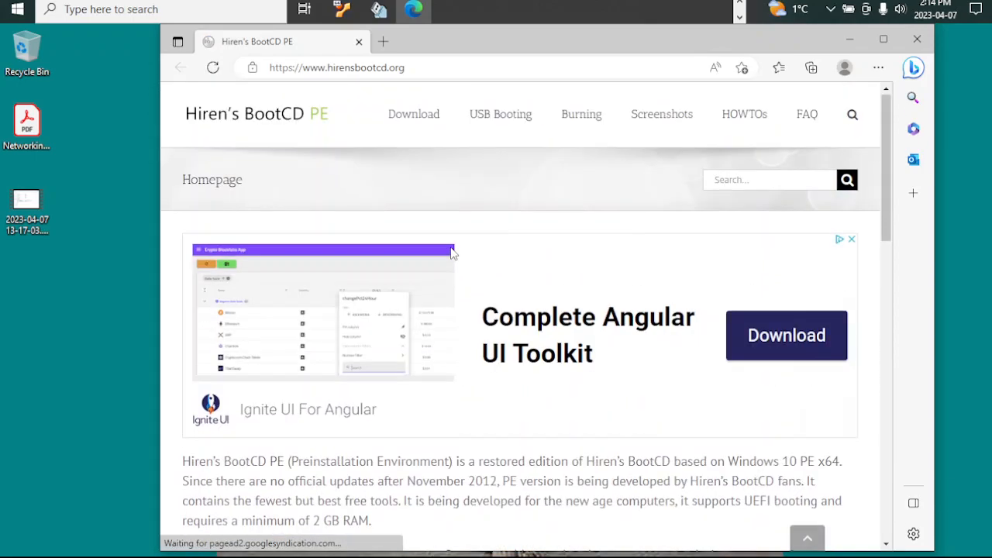
{"action": "left_click", "coordinate": [418, 117]}
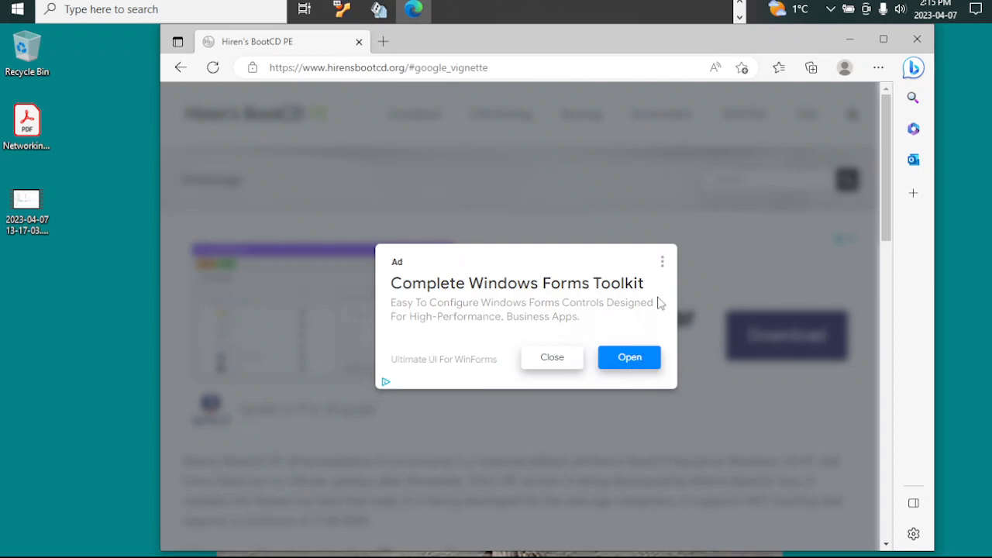
{"action": "left_click", "coordinate": [661, 346]}
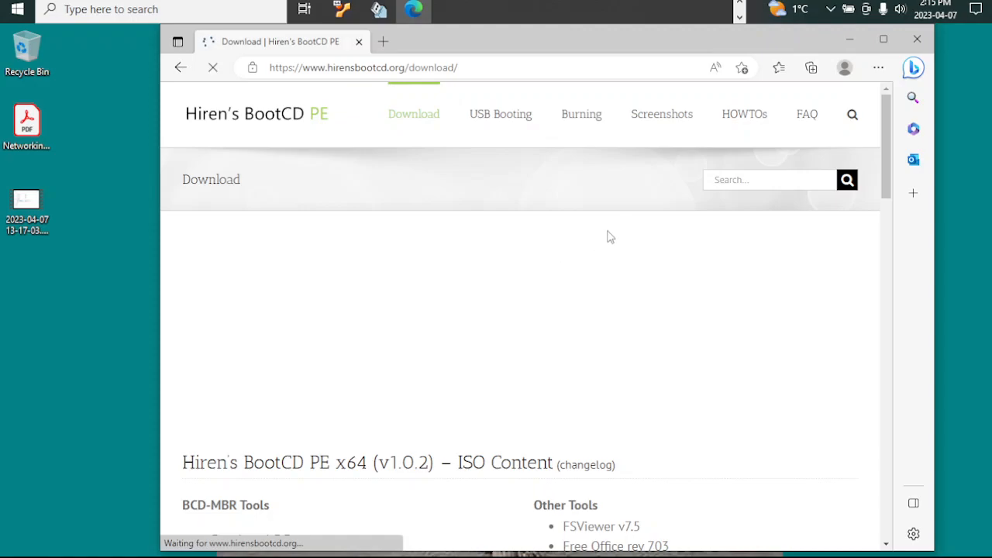
Look through the ISO content list on the download page and start downloading HBCD_PE_x64.iso
{"action": "scroll", "coordinate": [465, 262], "scroll_direction": "down", "scroll_amount": 2}
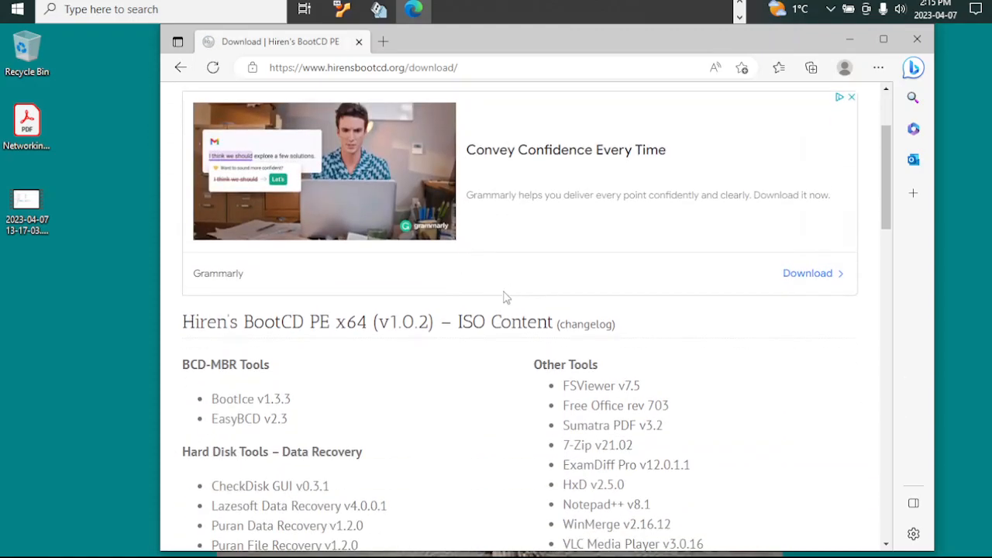
{"action": "scroll", "coordinate": [658, 303], "scroll_direction": "down", "scroll_amount": 6}
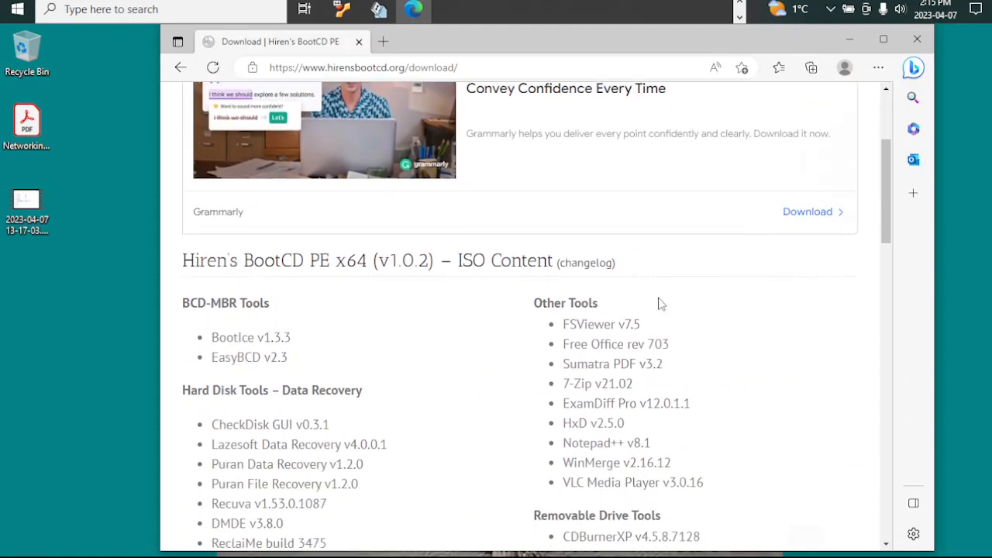
{"action": "scroll", "coordinate": [625, 299], "scroll_direction": "down", "scroll_amount": 10}
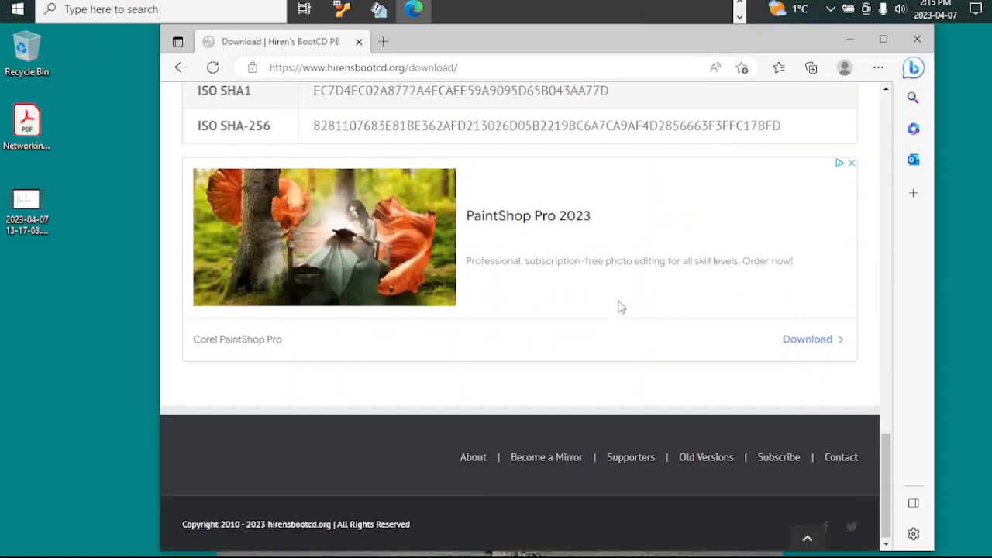
{"action": "scroll", "coordinate": [645, 322], "scroll_direction": "up", "scroll_amount": 3}
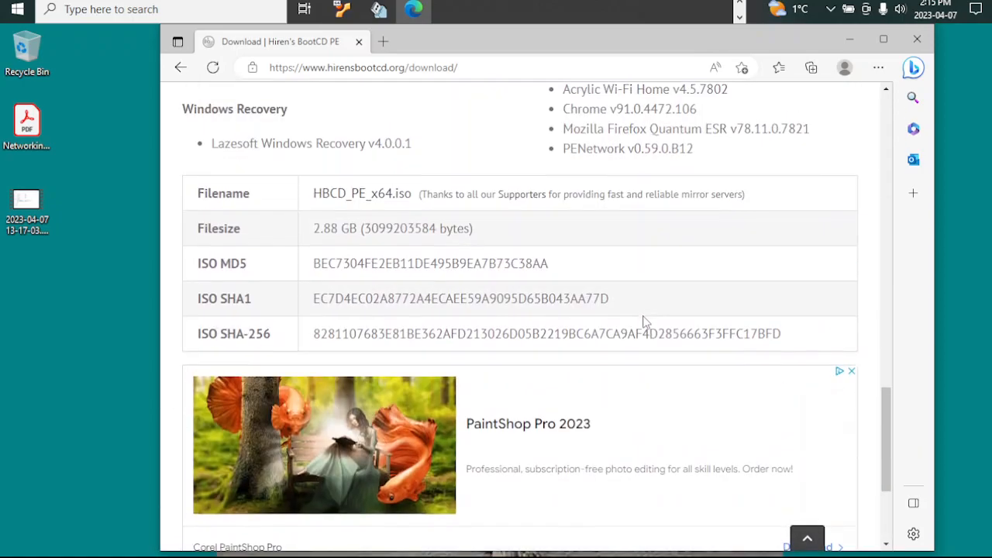
{"action": "left_click", "coordinate": [389, 200]}
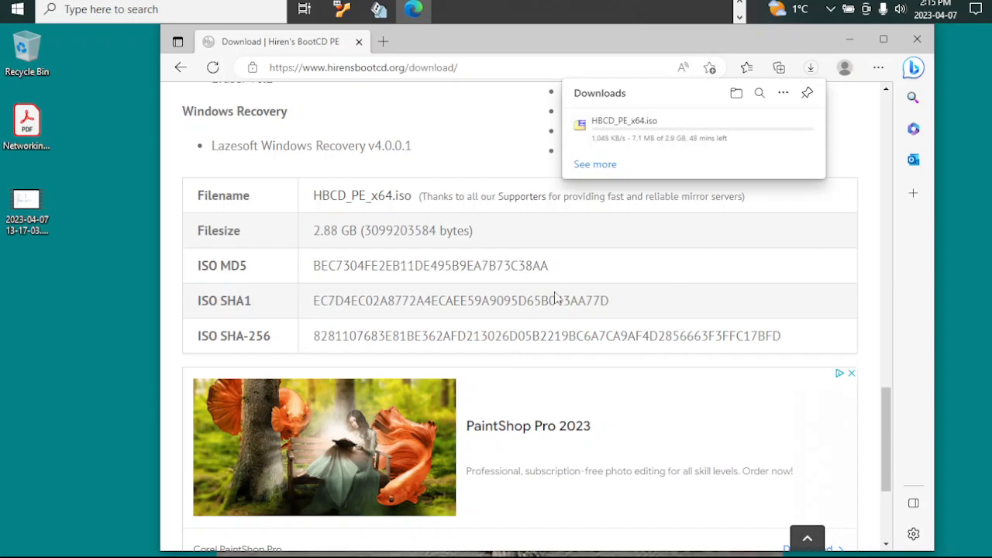
Minimize the browser, close YUMI, and open the settings of the kali virtual machine in Oracle VM VirtualBox Manager
{"action": "left_click", "coordinate": [847, 35]}
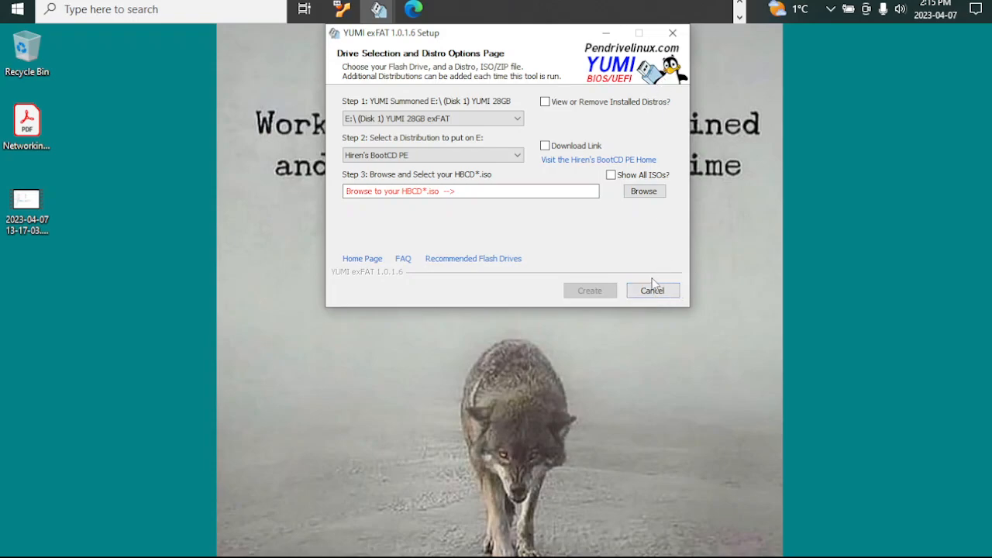
{"action": "left_click", "coordinate": [673, 34]}
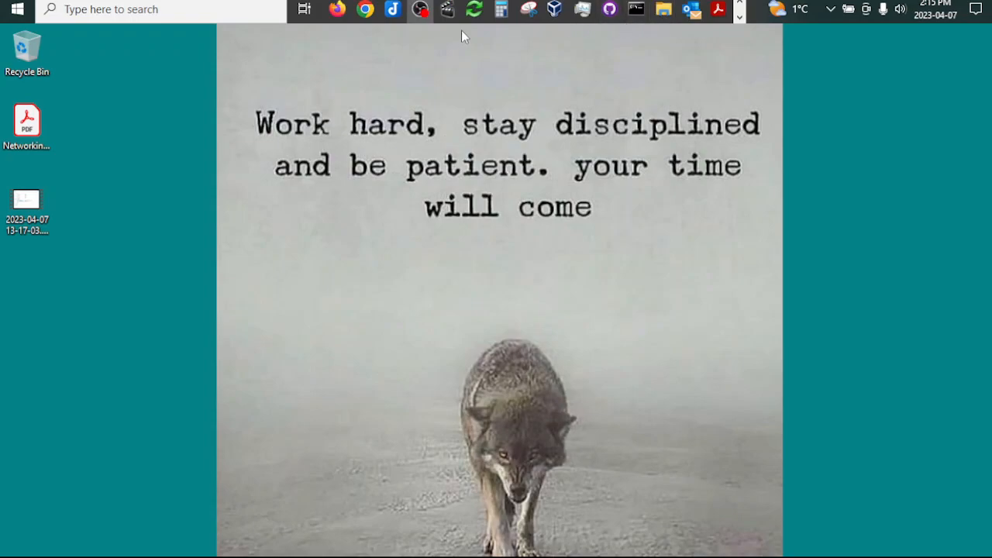
{"action": "left_click", "coordinate": [554, 8]}
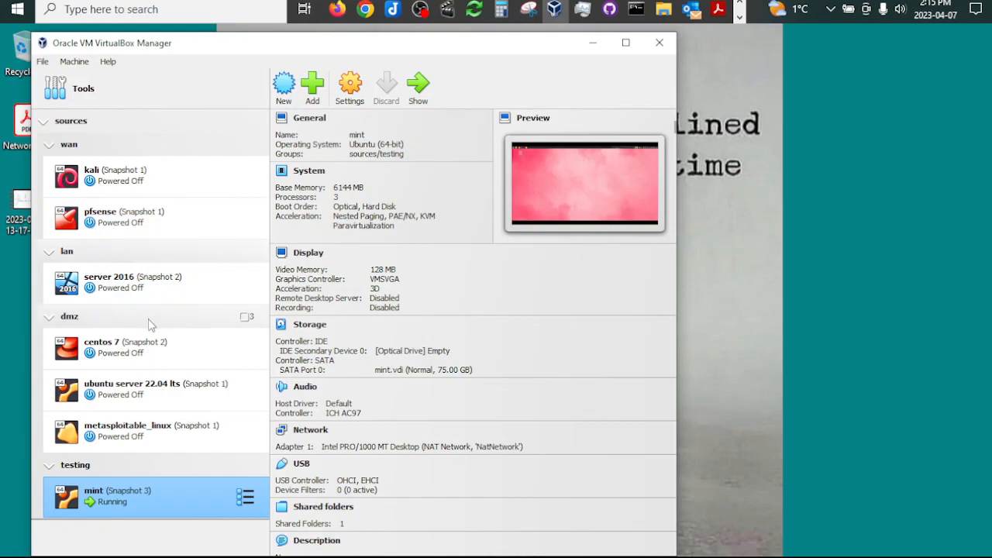
{"action": "left_click", "coordinate": [120, 183]}
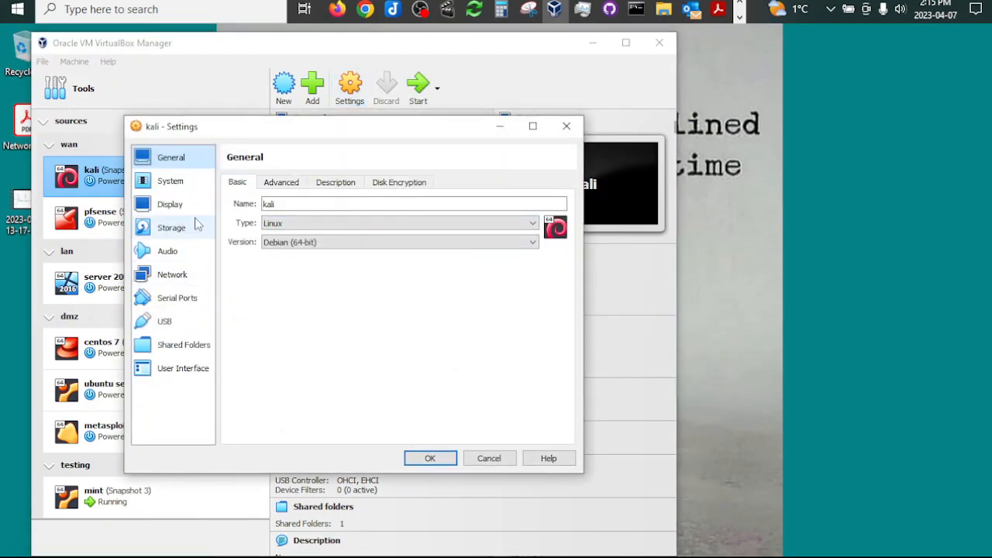
Enable Floppy in the kali machine's boot order and move it above Optical and Hard Disk
{"action": "left_click", "coordinate": [169, 186]}
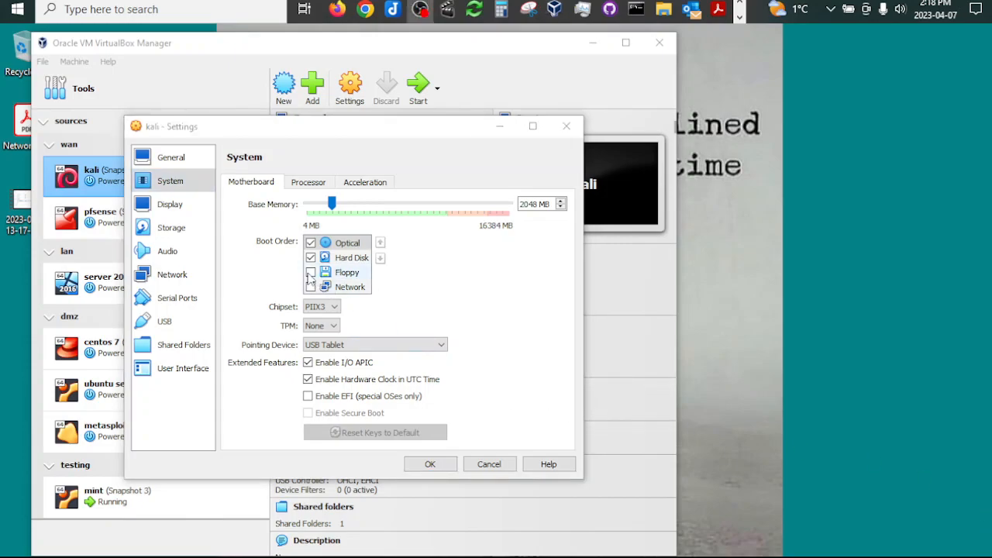
{"action": "left_click", "coordinate": [310, 272]}
{"action": "left_click", "coordinate": [341, 273]}
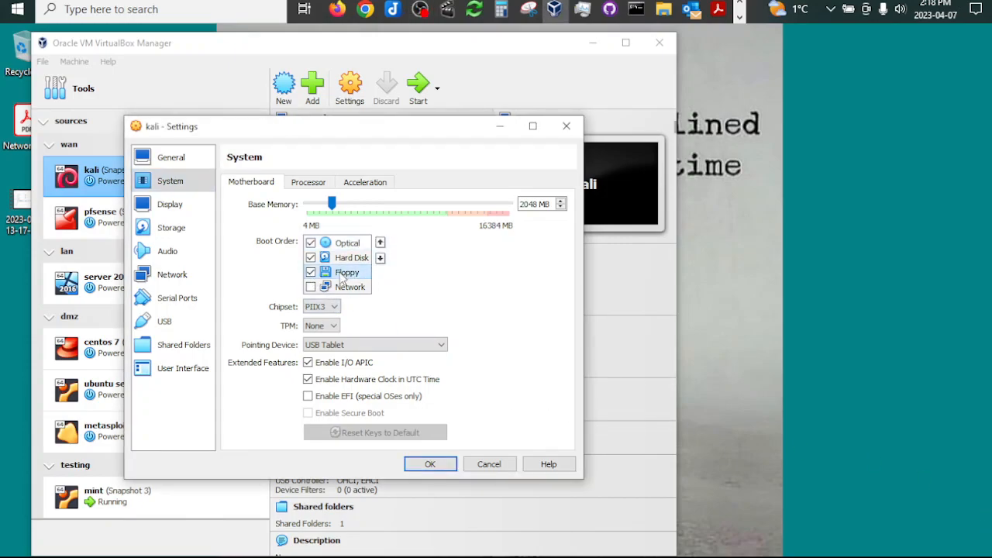
{"action": "left_click", "coordinate": [380, 243]}
{"action": "left_click", "coordinate": [380, 243]}
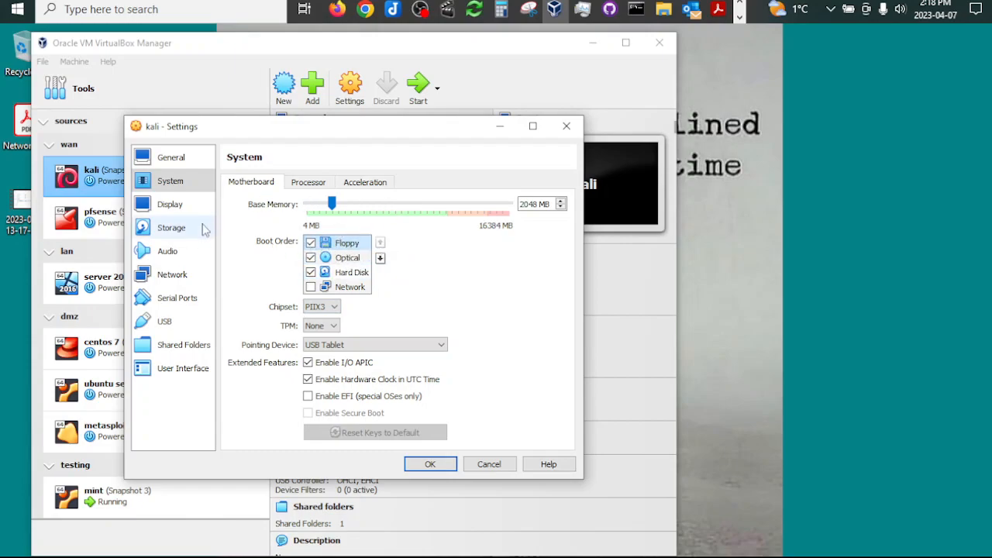
Open kali's USB settings and check the YUMI (E:) drive under This PC in File Explorer
{"action": "left_click", "coordinate": [166, 322]}
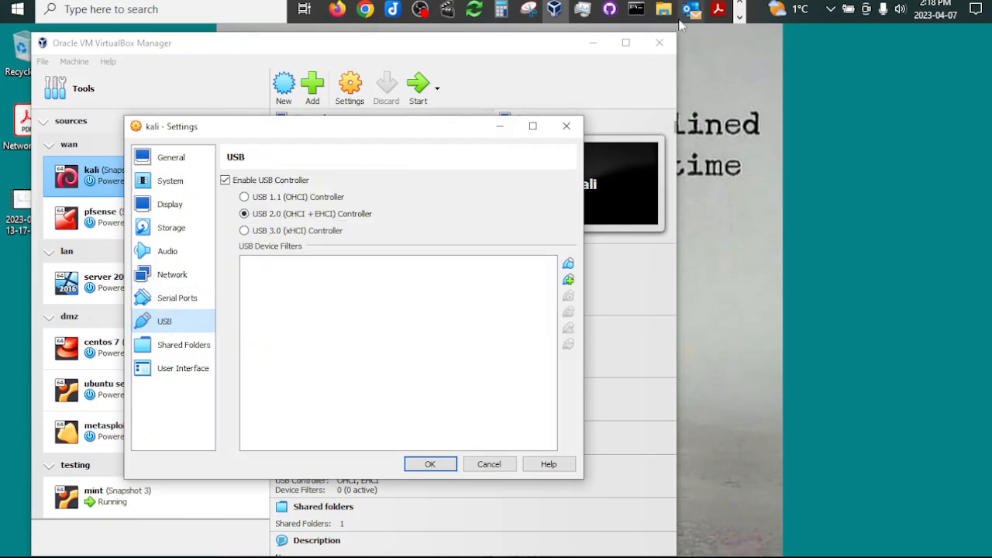
{"action": "mouse_move", "coordinate": [667, 14]}
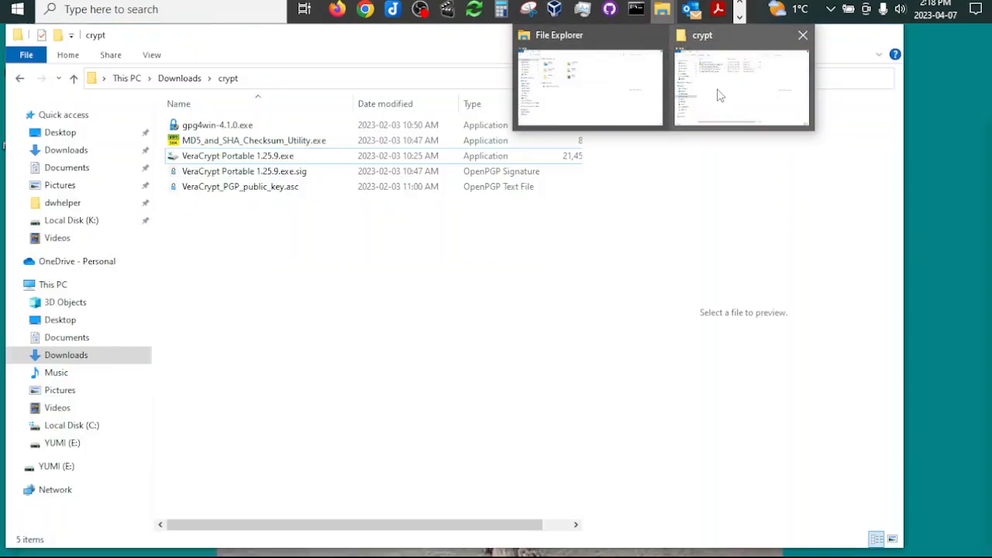
{"action": "left_click", "coordinate": [740, 86]}
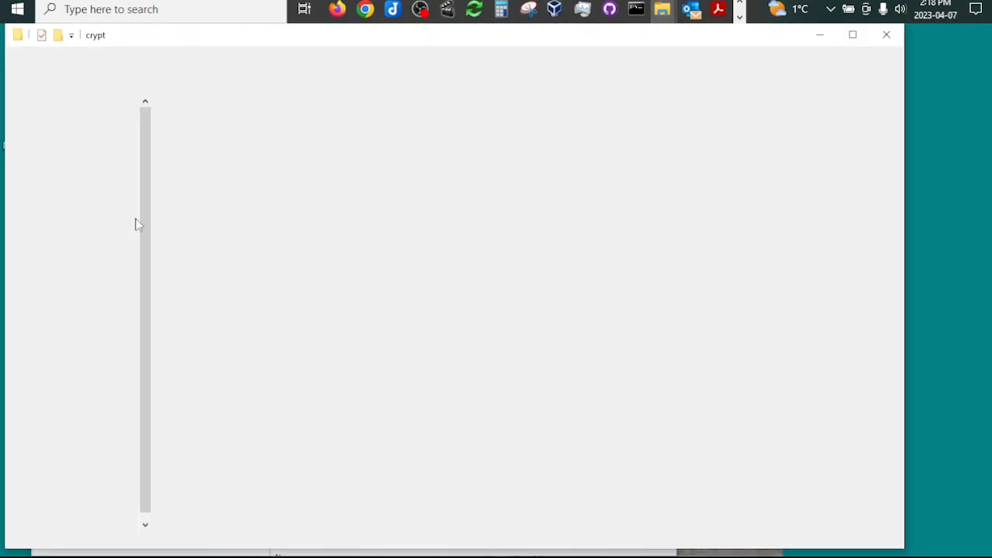
{"action": "left_click", "coordinate": [56, 303]}
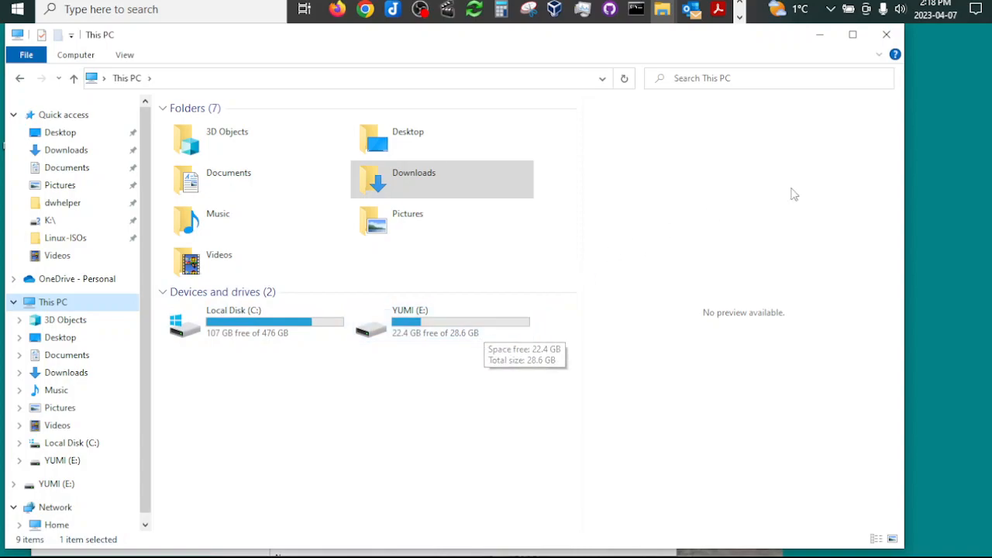
{"action": "left_click", "coordinate": [820, 38]}
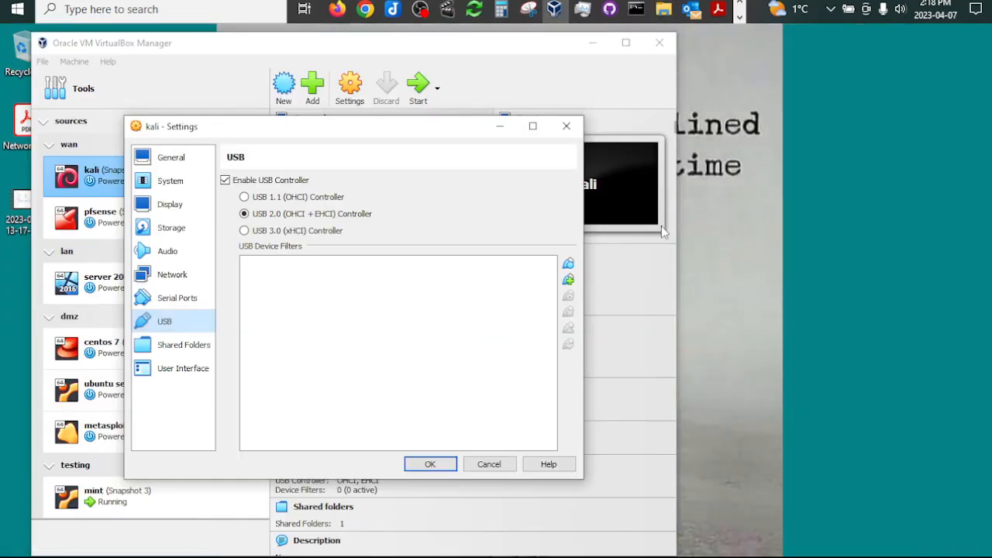
Add a USB device filter for the SanDisk 3.2Gen1 drive to kali, save the settings, and start the machine
{"action": "left_click", "coordinate": [568, 280]}
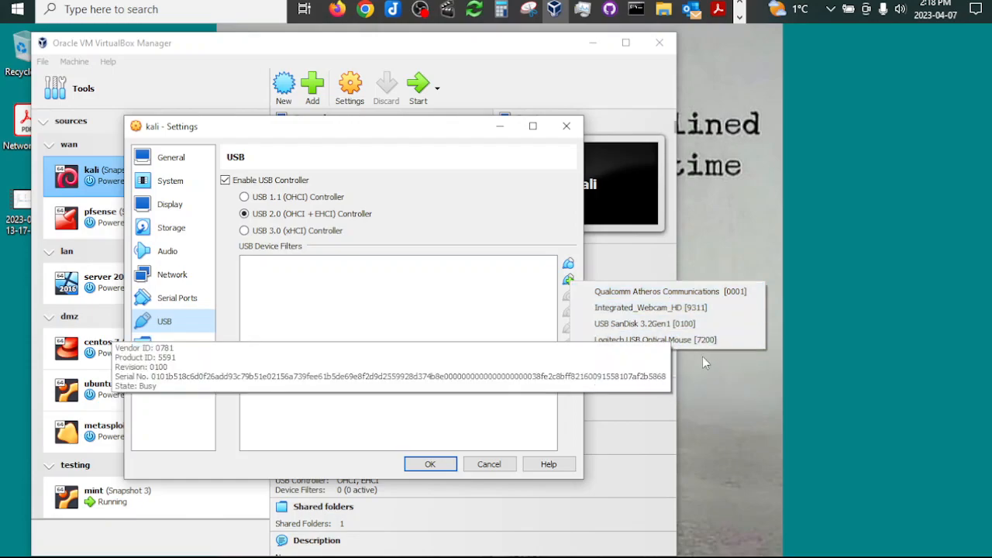
{"action": "left_click", "coordinate": [632, 324]}
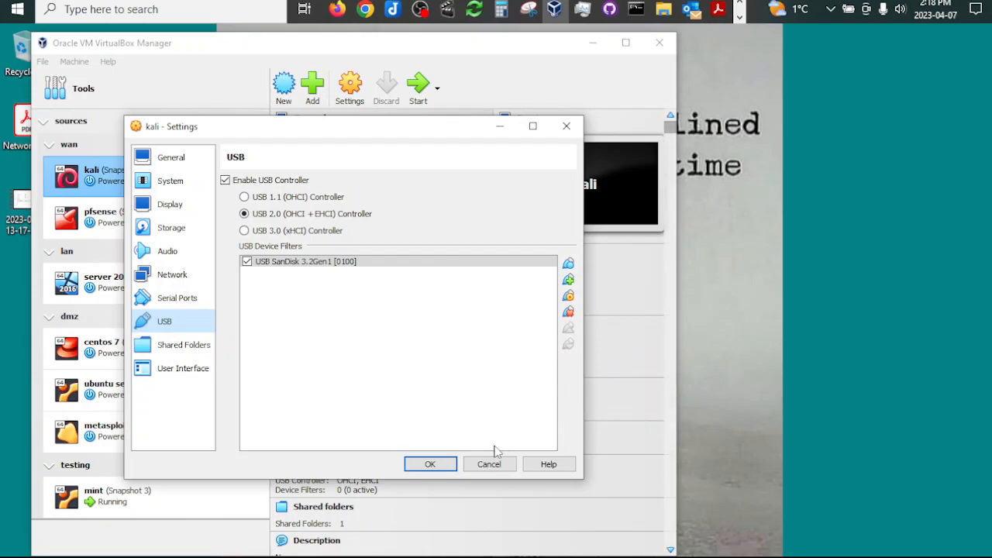
{"action": "left_click", "coordinate": [433, 465]}
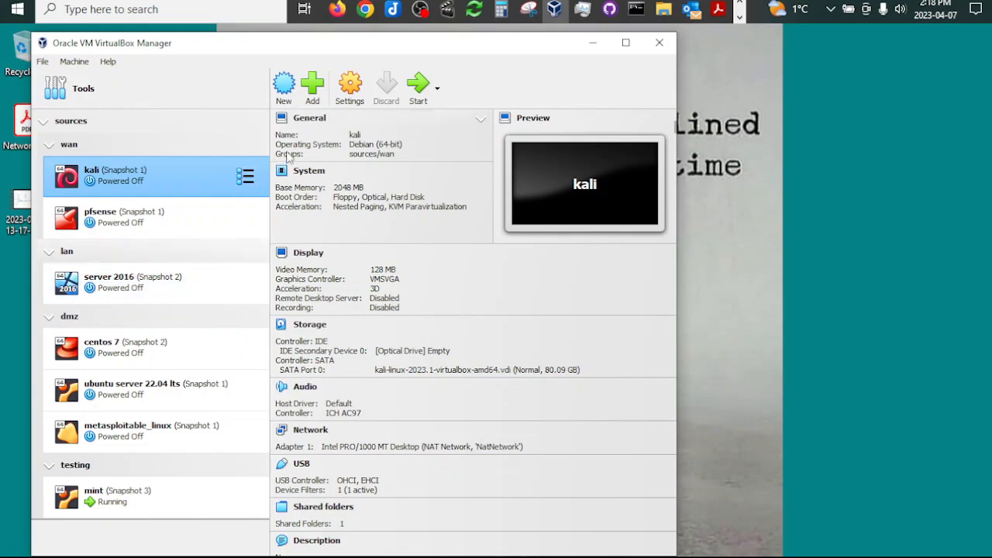
{"action": "left_click", "coordinate": [430, 87]}
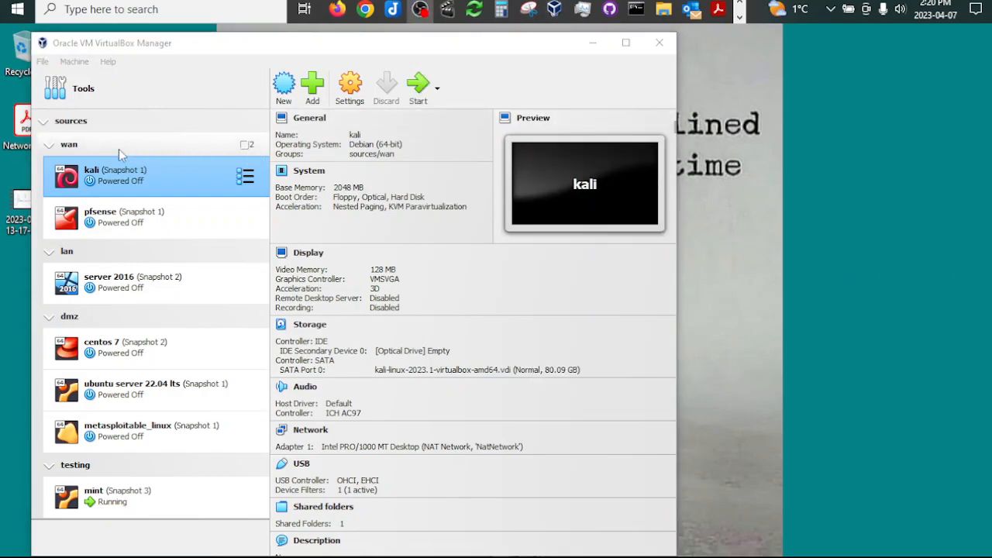
Begin creating a new virtual machine named bootable, leaving the ISO image empty, and view its unattended install options
{"action": "left_click", "coordinate": [45, 126]}
{"action": "left_click", "coordinate": [283, 89]}
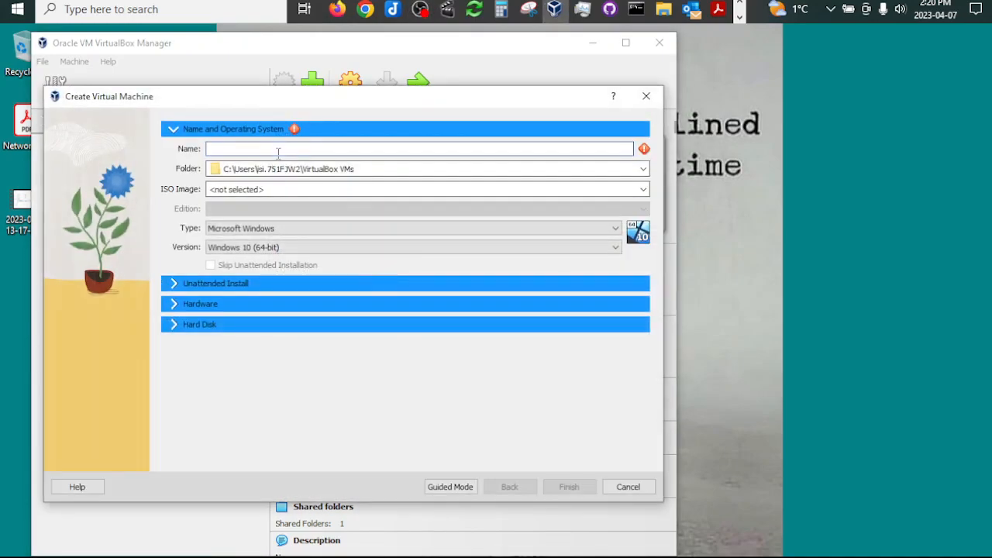
{"action": "type", "text": "boo"}
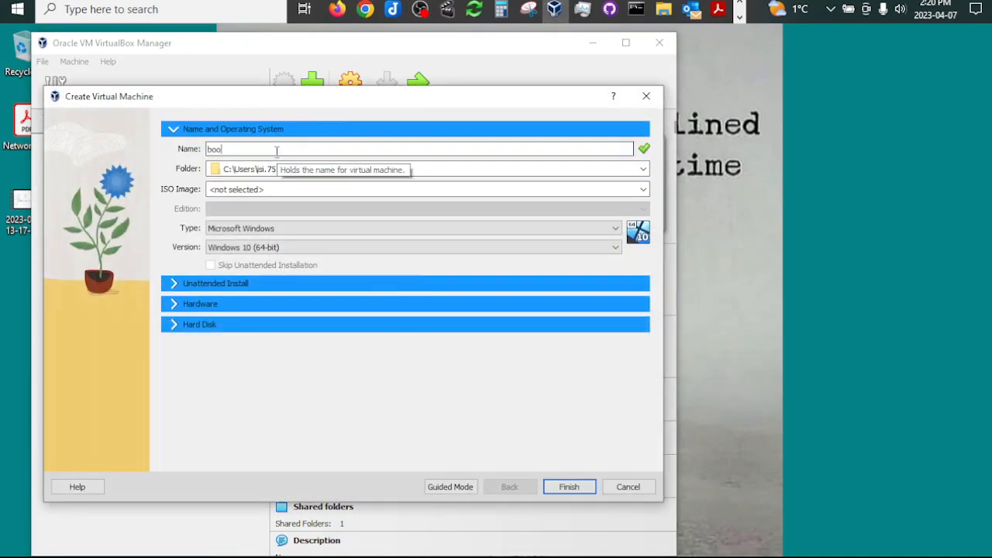
{"action": "type", "text": "table"}
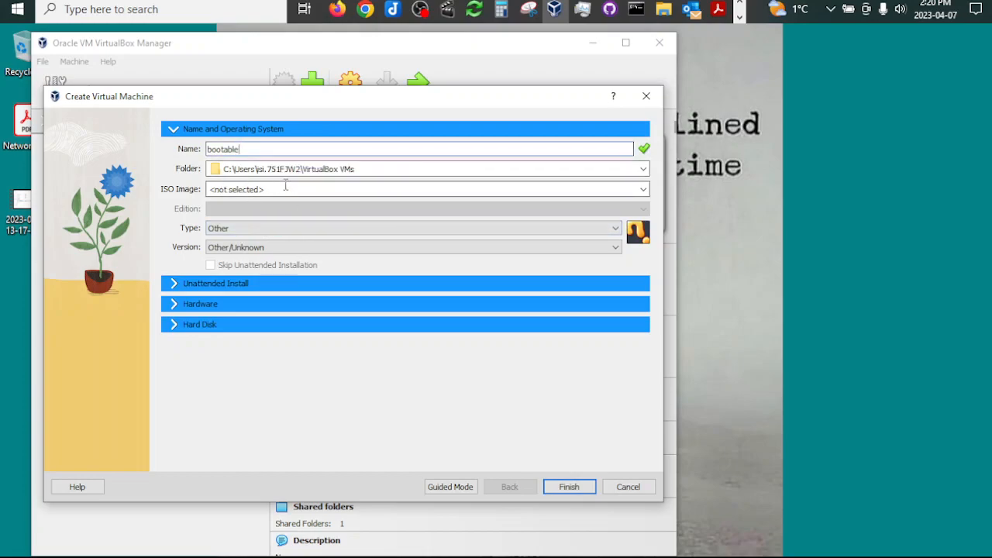
{"action": "left_click", "coordinate": [242, 189]}
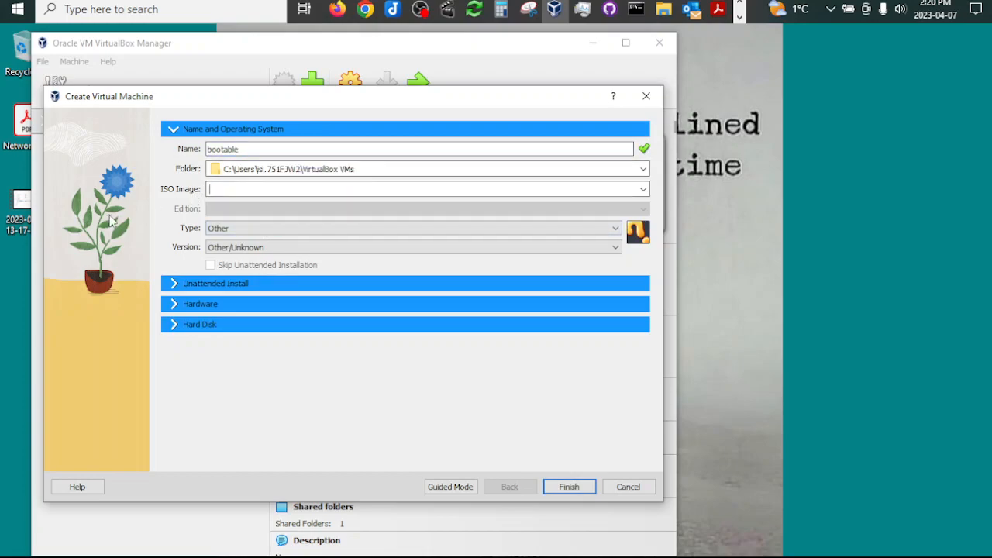
{"action": "left_click", "coordinate": [178, 285]}
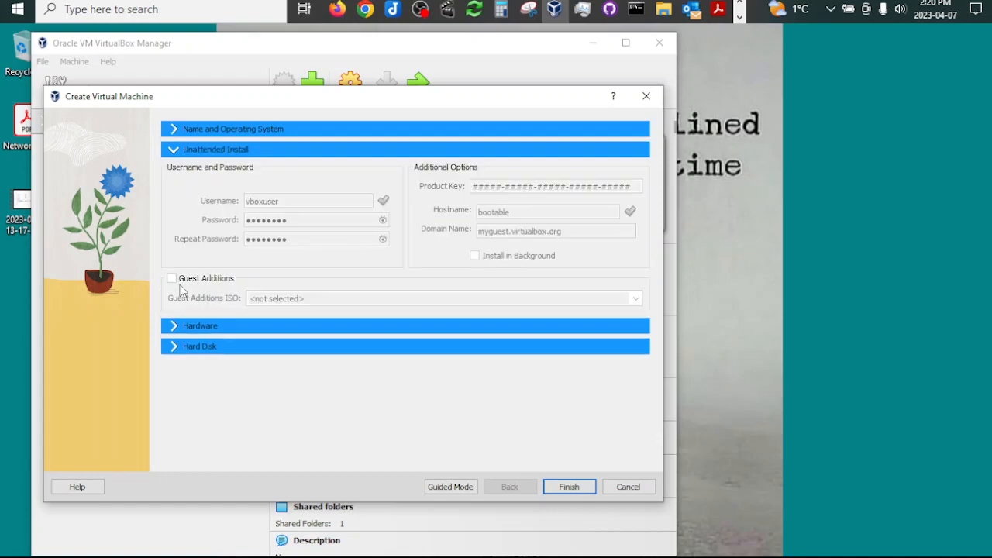
Set the new machine's base memory to 2048 MB in its hardware options
{"action": "left_click", "coordinate": [178, 324]}
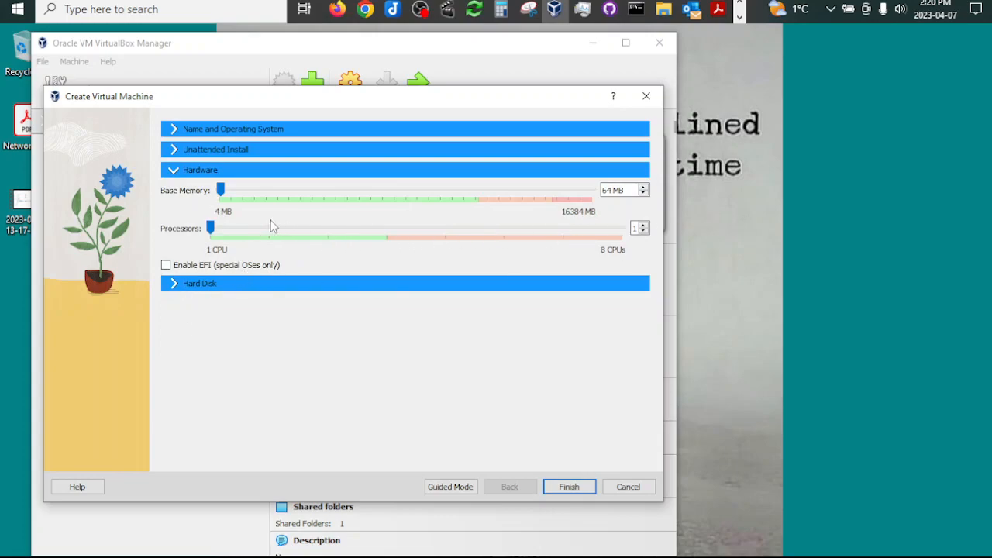
{"action": "left_click", "coordinate": [250, 194]}
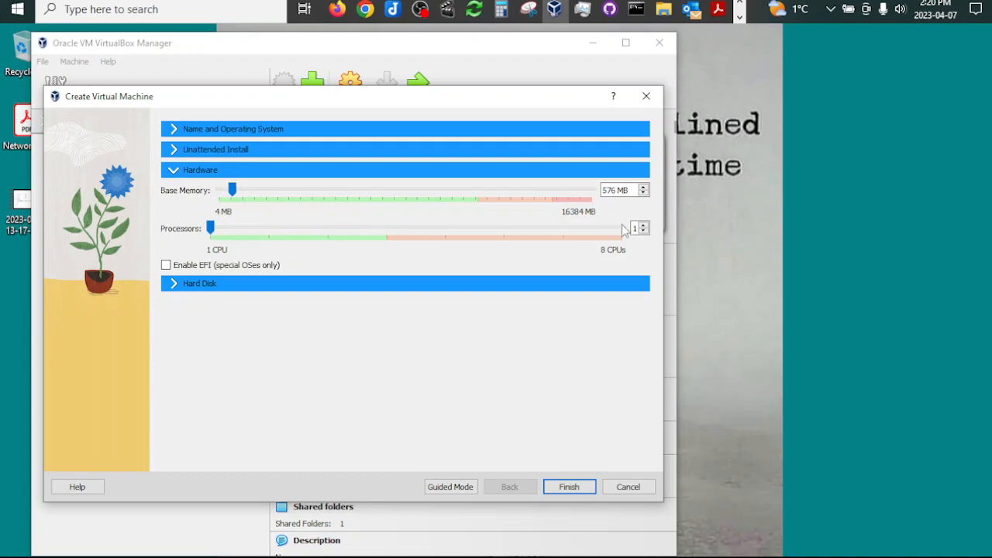
{"action": "left_click_drag", "start_coordinate": [634, 190], "coordinate": [583, 190]}
{"action": "type", "text": "2048"}
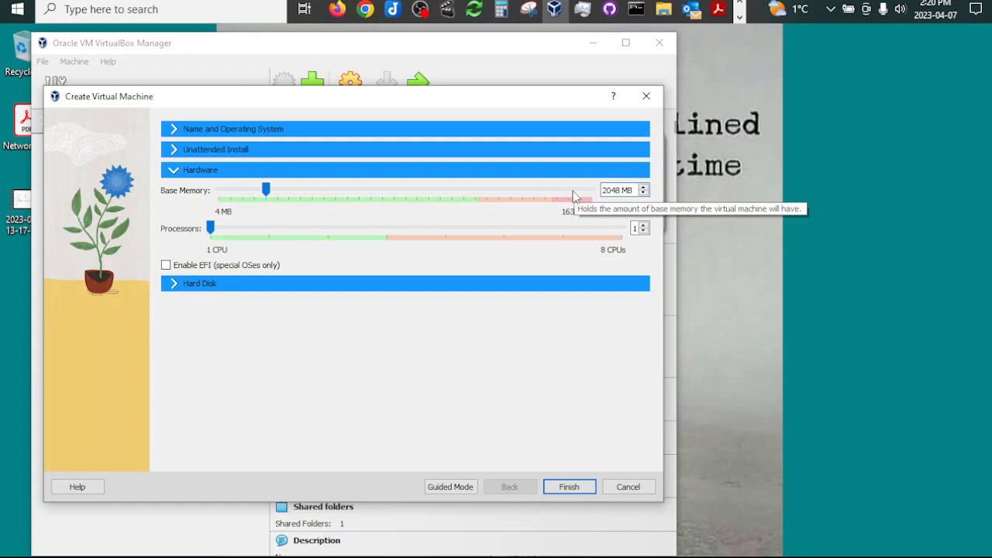
Choose not to add a virtual hard disk and finish creating the bootable machine
{"action": "left_click", "coordinate": [178, 283]}
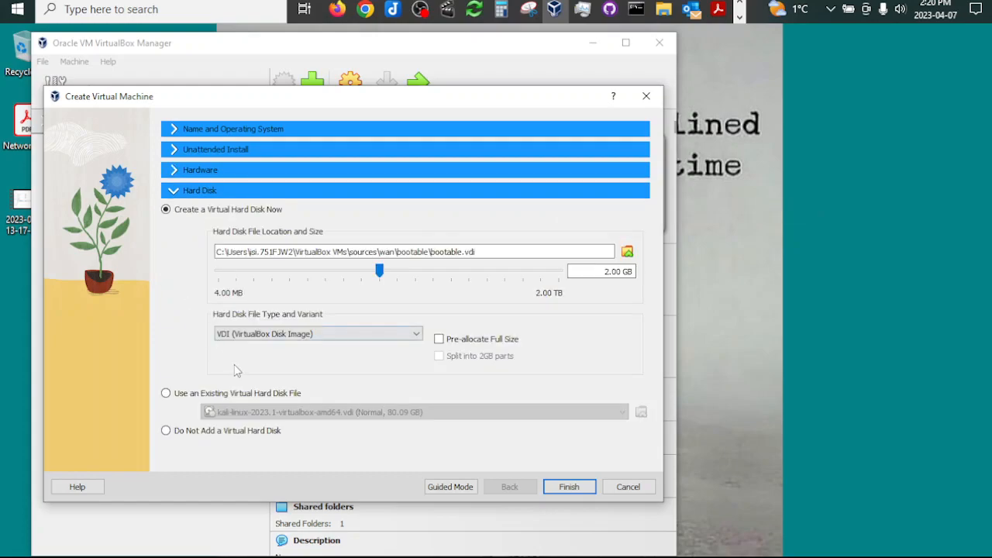
{"action": "left_click", "coordinate": [166, 431]}
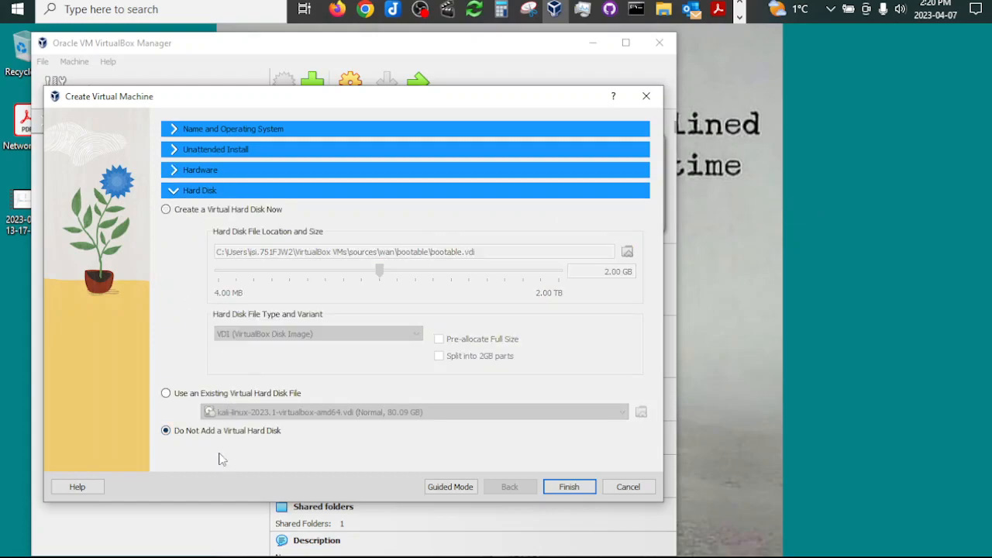
{"action": "left_click", "coordinate": [568, 486]}
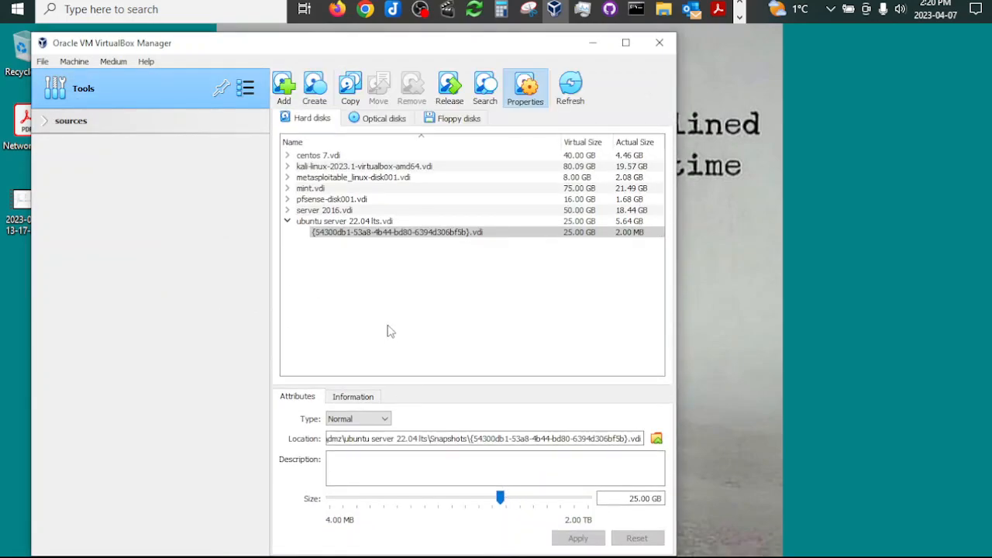
Expand the sources group and move the bootable machine out of the wan group to the top level of the machine list
{"action": "left_click", "coordinate": [44, 122]}
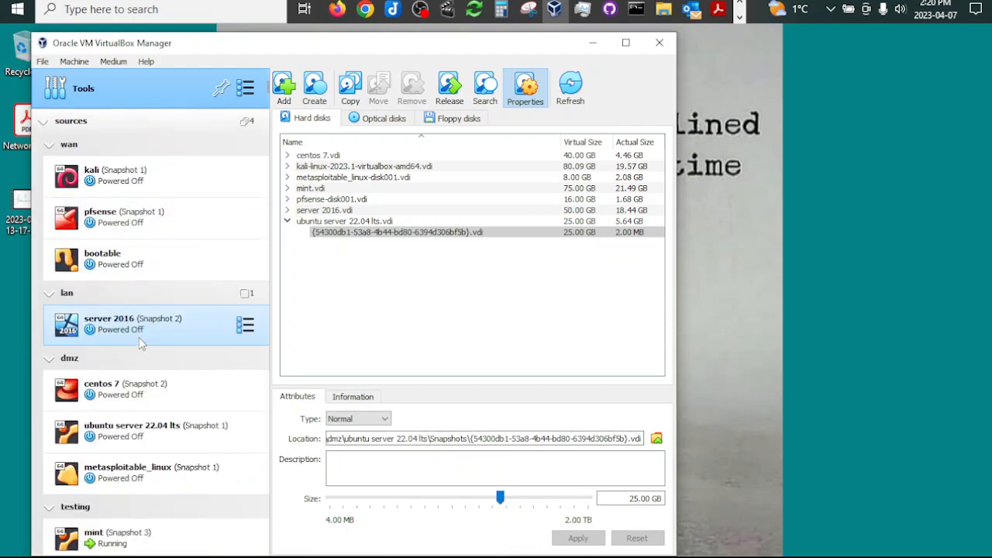
{"action": "scroll", "coordinate": [137, 333], "scroll_direction": "down", "scroll_amount": 1}
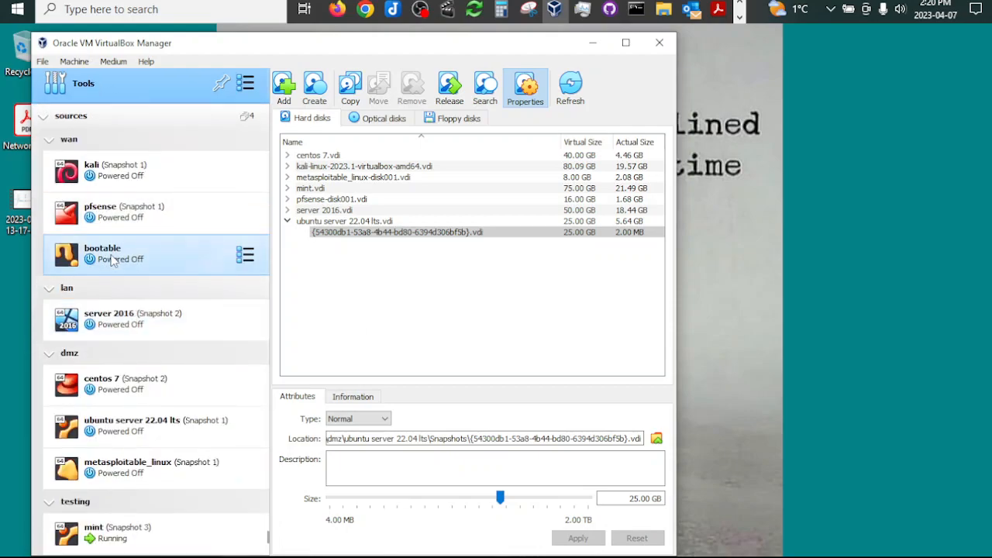
{"action": "left_click_drag", "start_coordinate": [113, 262], "coordinate": [96, 106]}
{"action": "left_click_drag", "start_coordinate": [103, 252], "coordinate": [0, 48]}
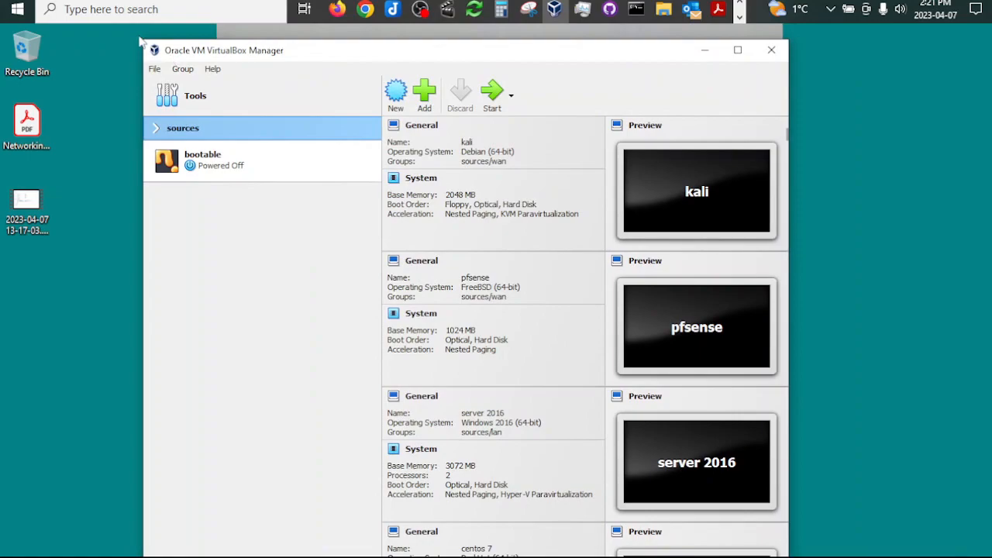
Resize the VirtualBox Manager window and reposition it on the desktop
{"action": "left_click_drag", "start_coordinate": [143, 40], "coordinate": [174, 165]}
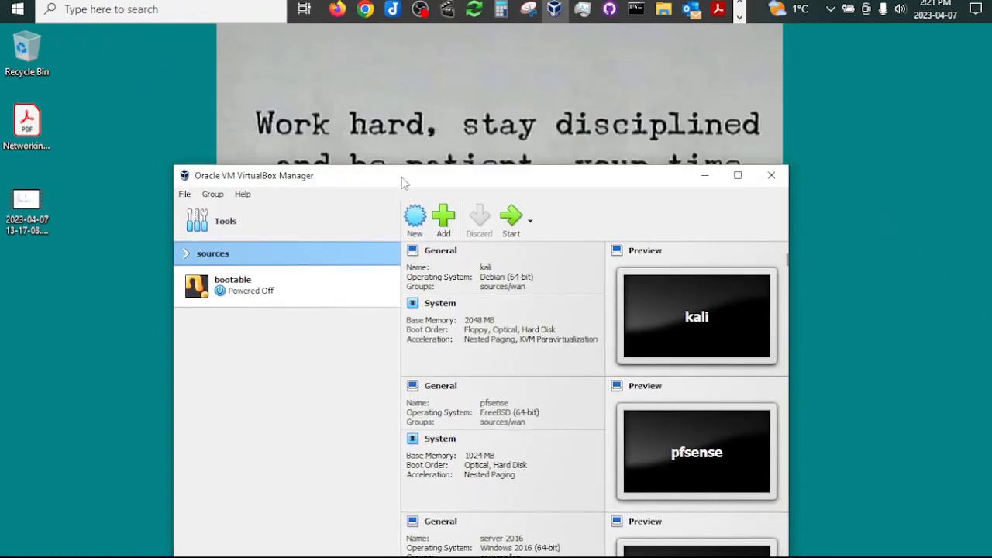
{"action": "left_click_drag", "start_coordinate": [403, 181], "coordinate": [403, 88]}
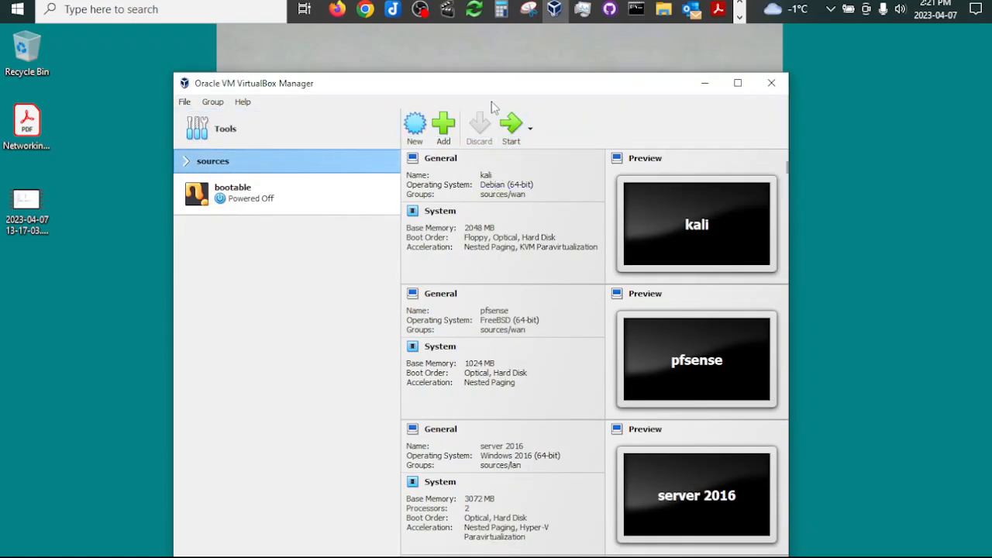
{"action": "left_click_drag", "start_coordinate": [496, 88], "coordinate": [509, 44]}
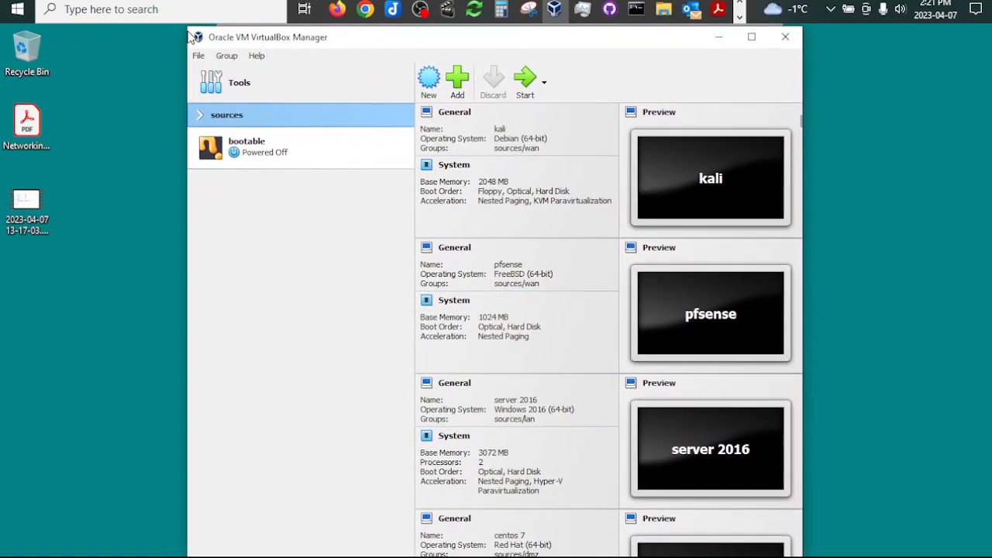
Open the bootable machine's settings and enable I/O APIC and Hardware Clock in UTC Time for its motherboard
{"action": "left_click", "coordinate": [261, 149]}
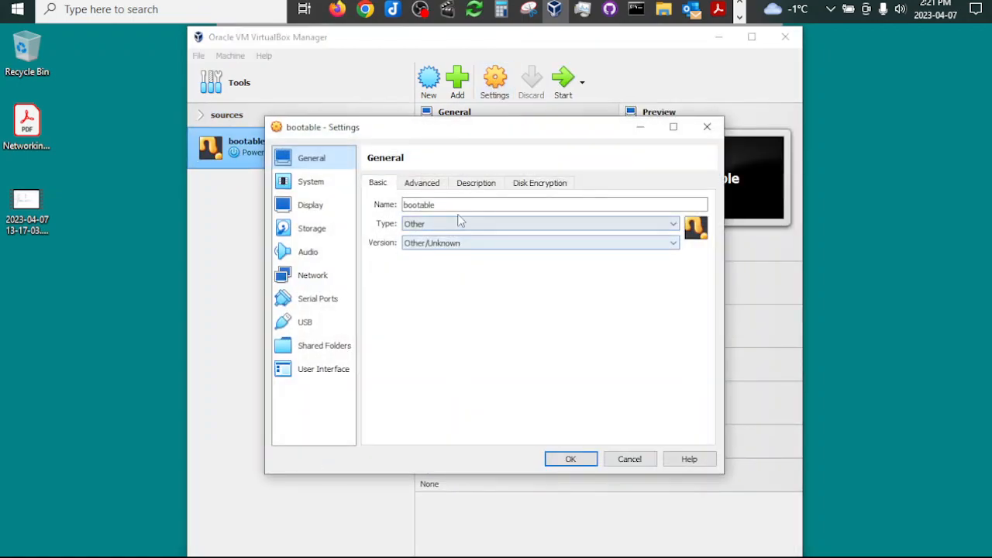
{"action": "left_click", "coordinate": [316, 186]}
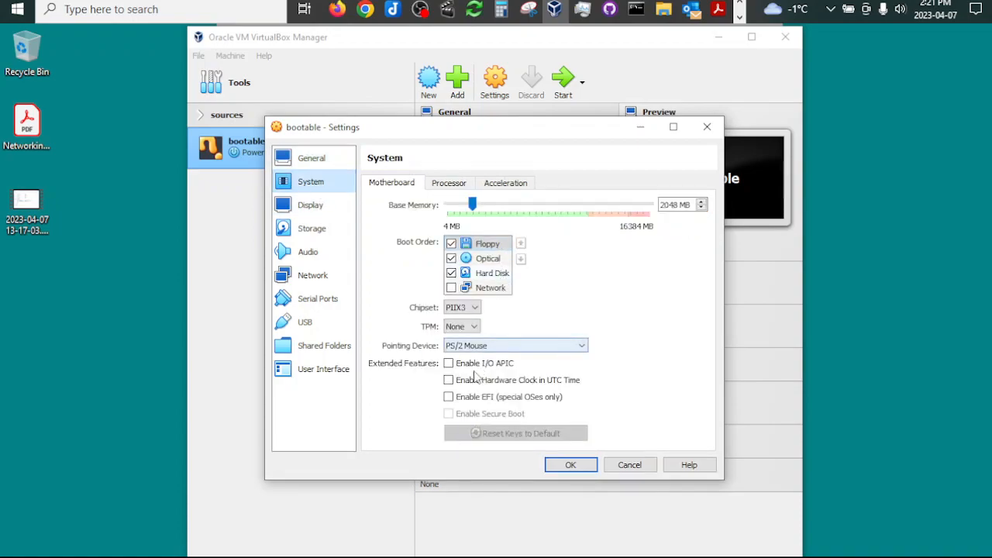
{"action": "left_click", "coordinate": [449, 364]}
{"action": "left_click", "coordinate": [448, 380]}
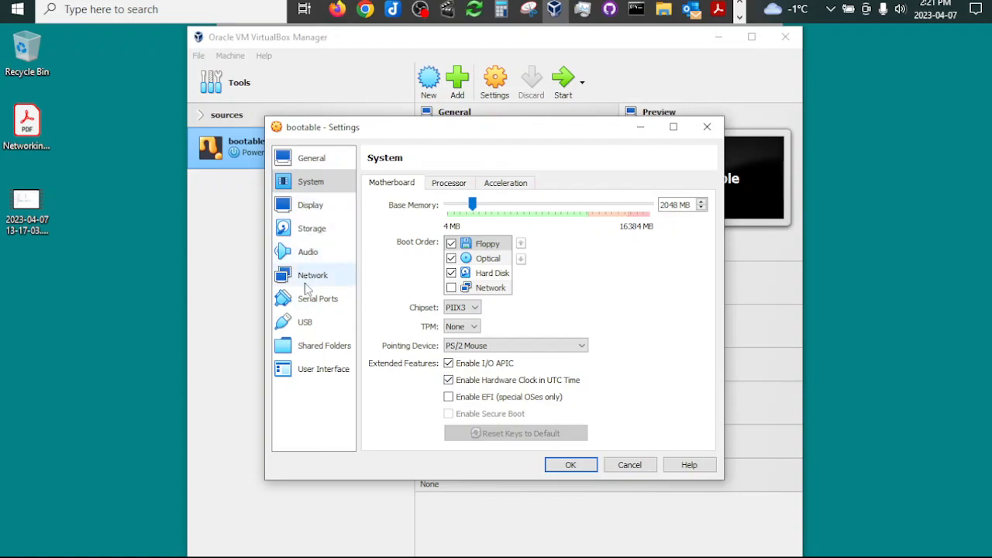
Switch bootable to the USB 3.0 (xHCI) controller, add a device filter for the SanDisk 3.2Gen1 drive, and save the settings
{"action": "left_click", "coordinate": [302, 322]}
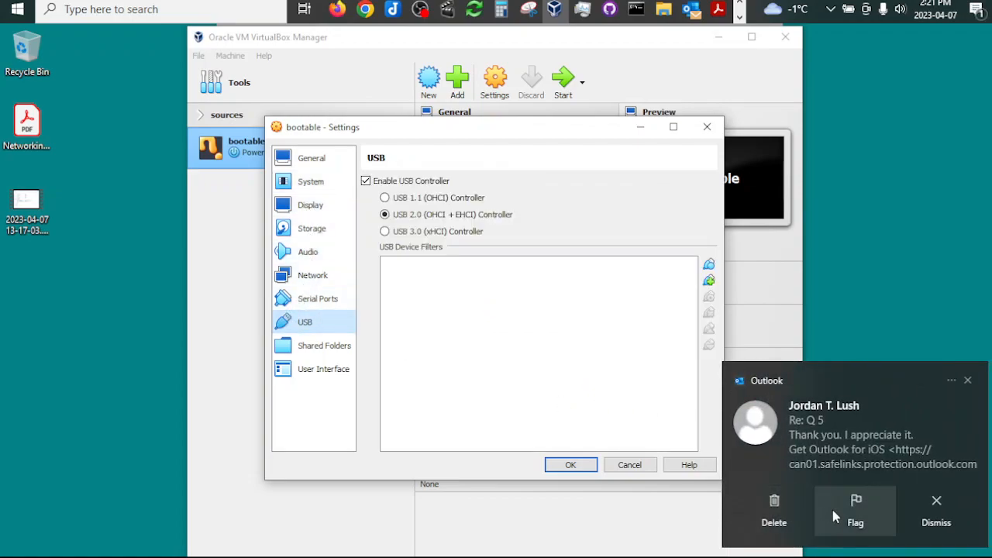
{"action": "left_click", "coordinate": [933, 511]}
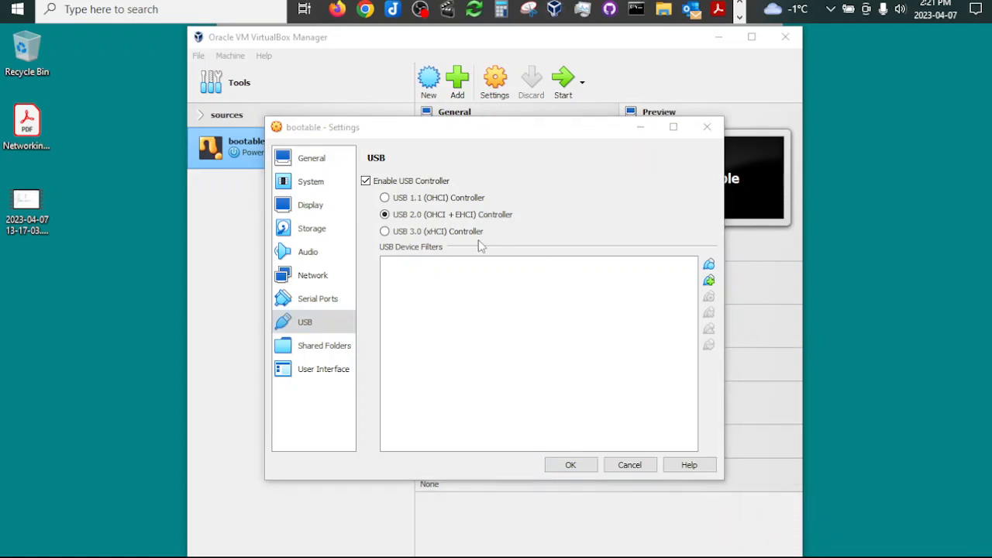
{"action": "left_click", "coordinate": [432, 233]}
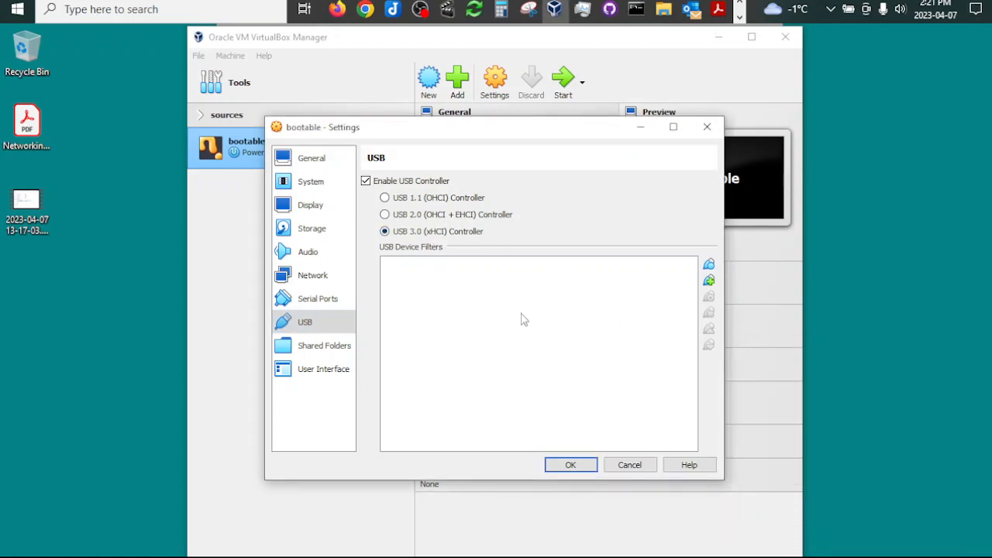
{"action": "left_click", "coordinate": [708, 280]}
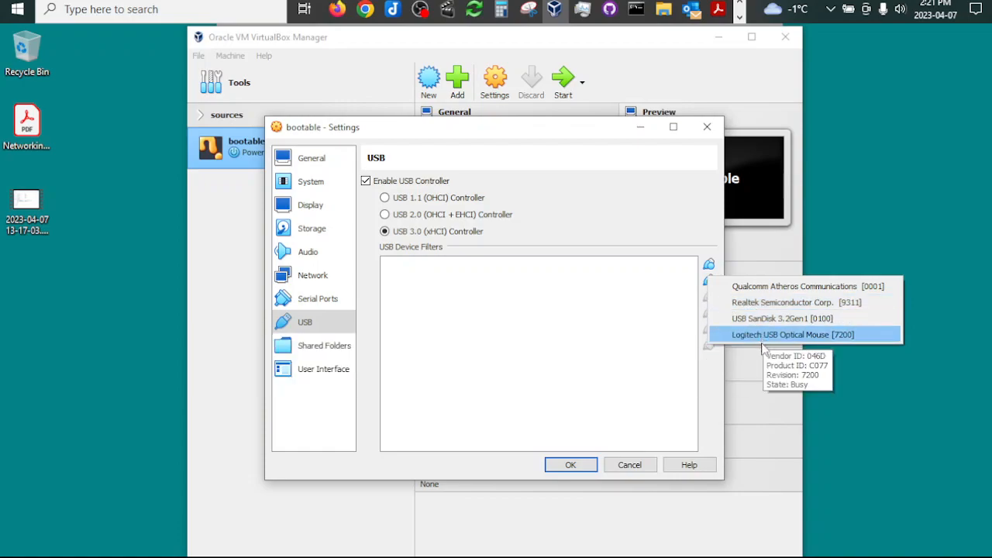
{"action": "left_click", "coordinate": [770, 318]}
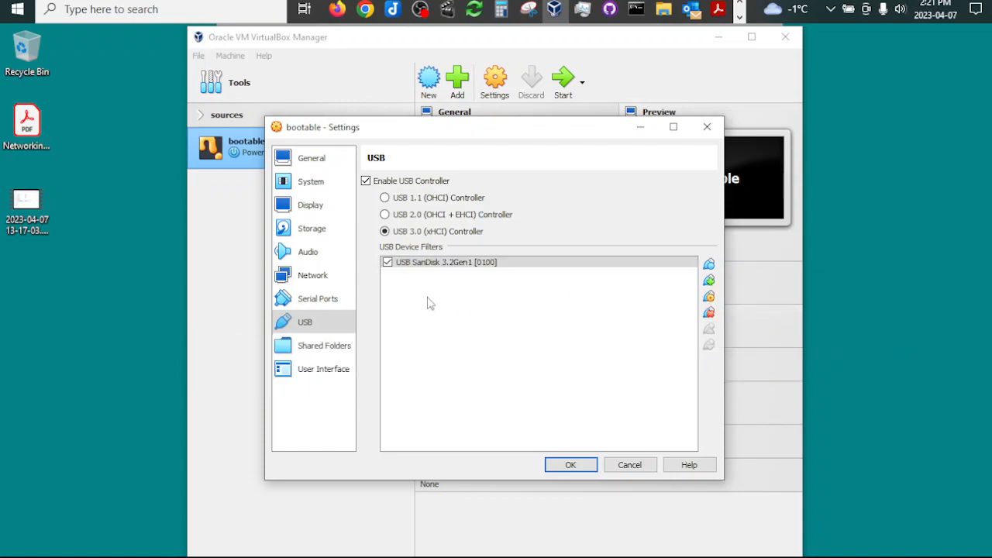
{"action": "left_click", "coordinate": [566, 466]}
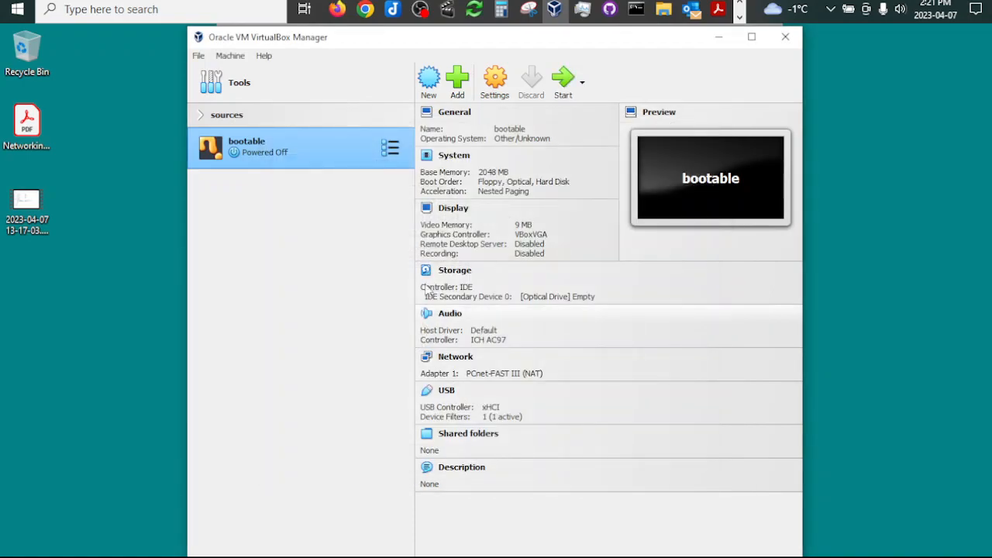
Start the bootable machine, reposition its window, and dismiss the mouse capture notice
{"action": "left_click", "coordinate": [570, 78]}
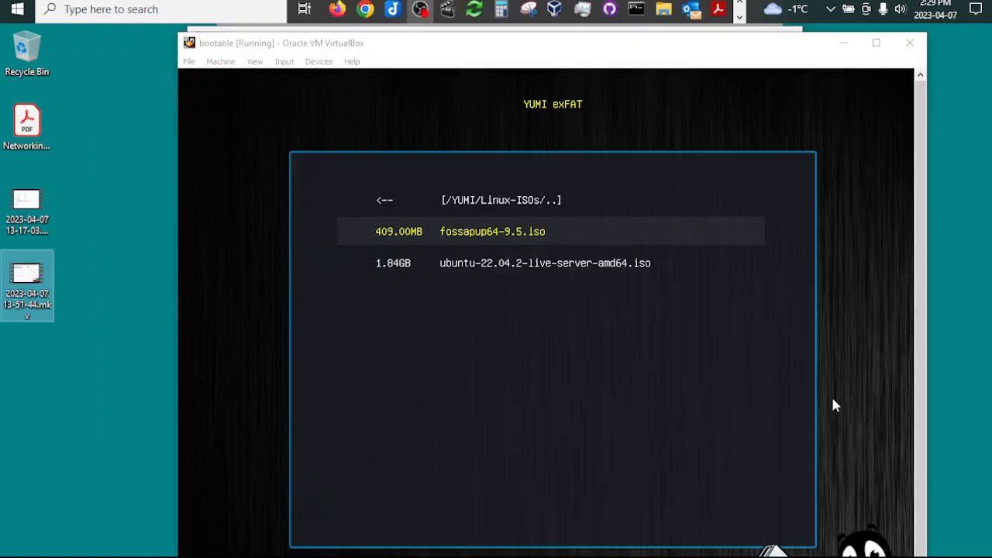
{"action": "left_click_drag", "start_coordinate": [377, 45], "coordinate": [377, 38]}
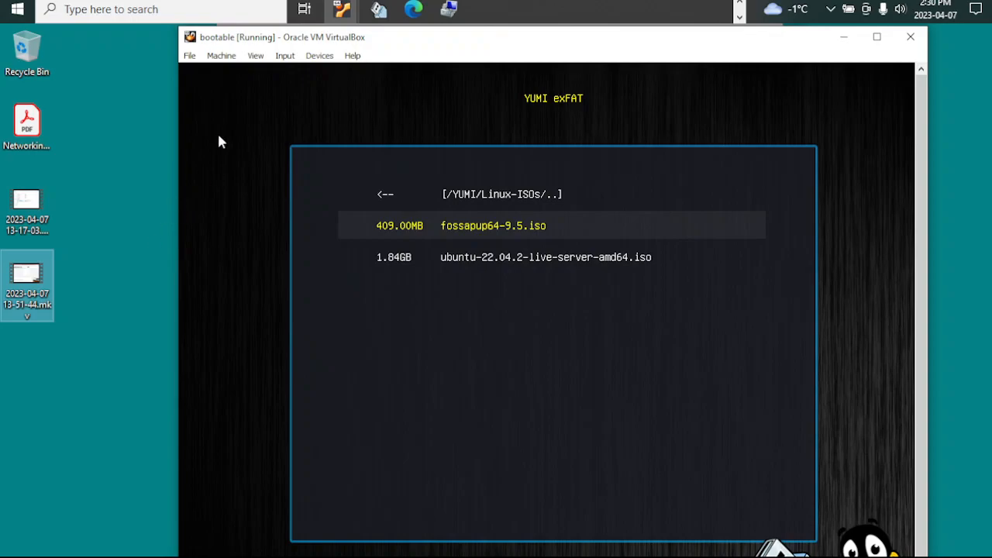
{"action": "left_click", "coordinate": [229, 81]}
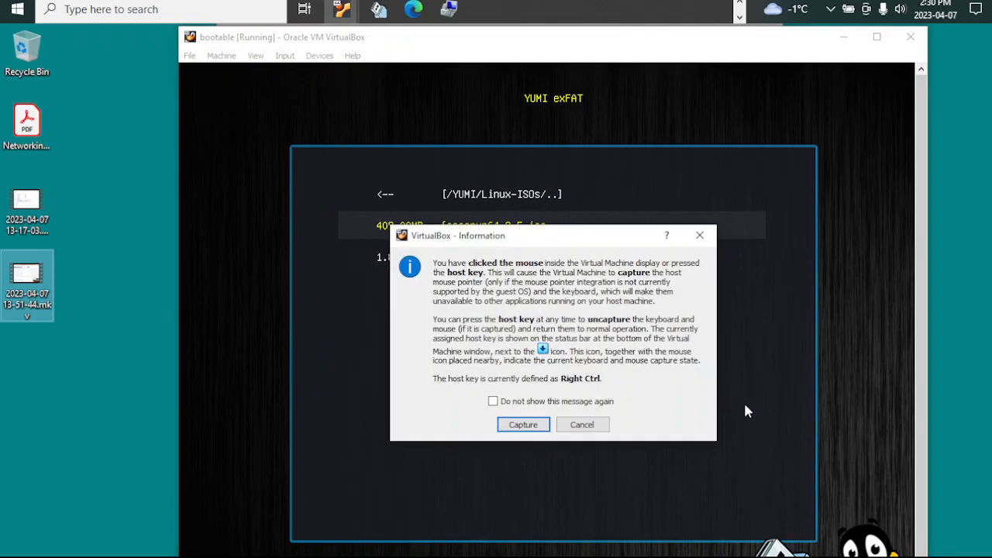
{"action": "left_click", "coordinate": [699, 235]}
Open the running bootable machine's settings and check its motherboard options, including the boot order and extended features
{"action": "left_click", "coordinate": [221, 57]}
{"action": "key", "text": "Escape"}
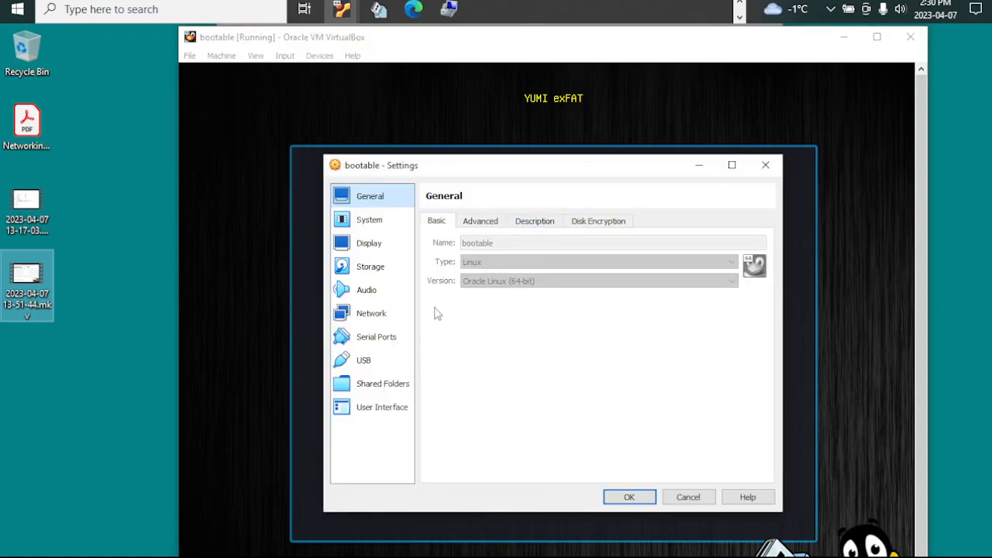
{"action": "left_click", "coordinate": [371, 222]}
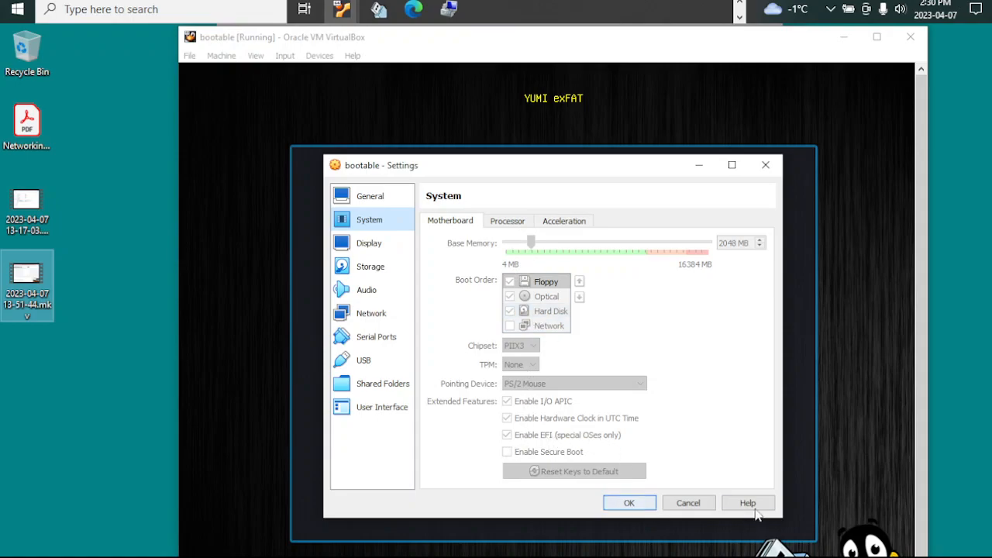
Reopen the running bootable machine's settings and check the motherboard boot order and USB device filters, leaving without changes
{"action": "left_click", "coordinate": [696, 504]}
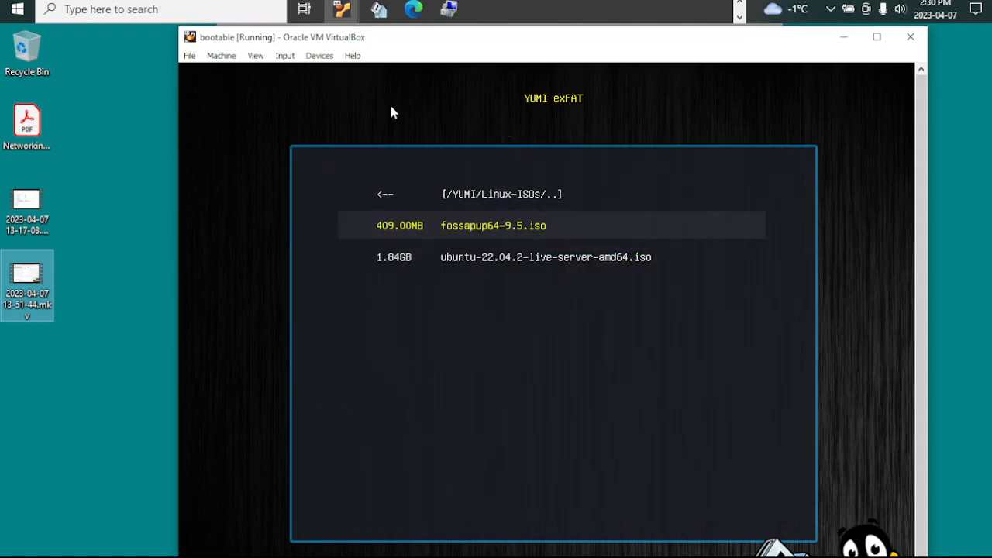
{"action": "left_click", "coordinate": [221, 55]}
{"action": "left_click", "coordinate": [223, 71]}
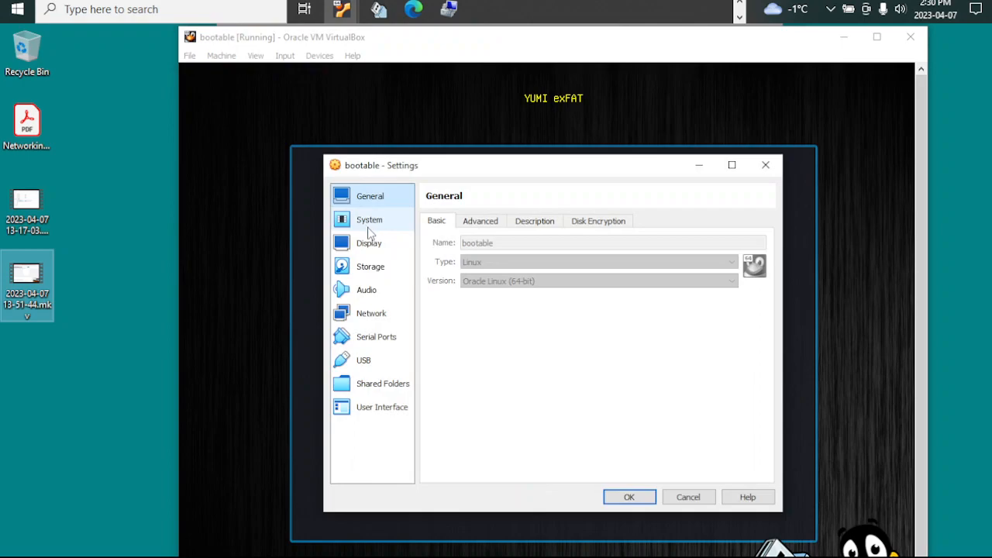
{"action": "left_click", "coordinate": [370, 223]}
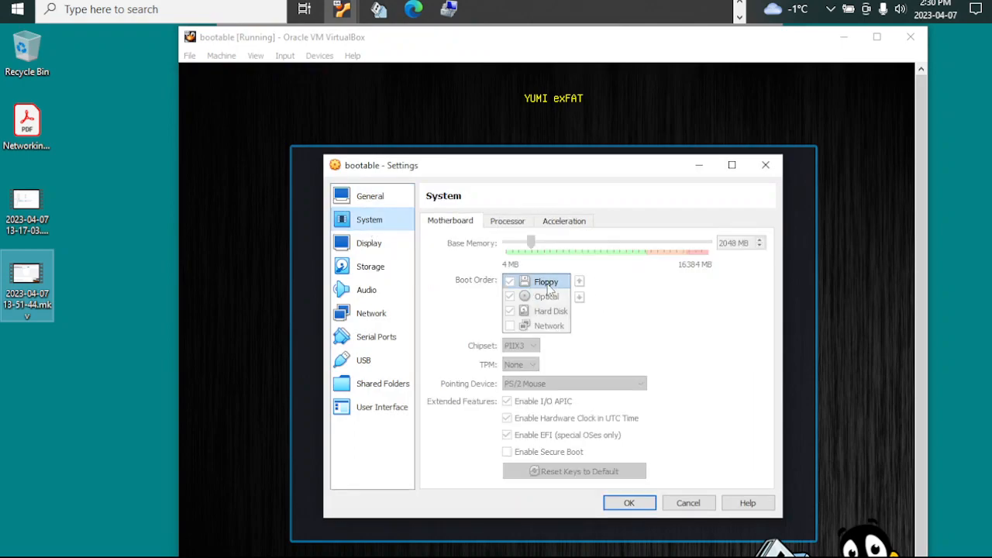
{"action": "left_click", "coordinate": [368, 364]}
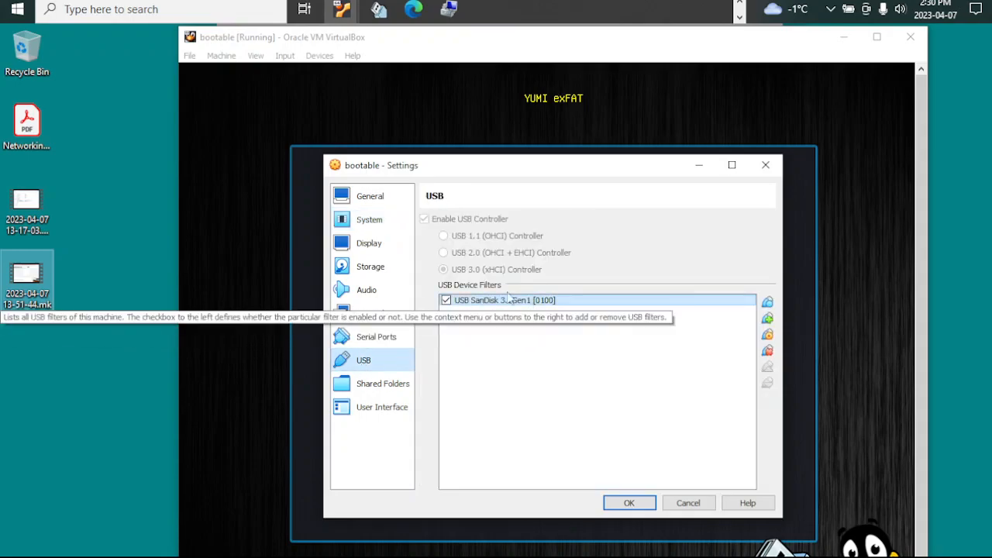
{"action": "left_click", "coordinate": [449, 8]}
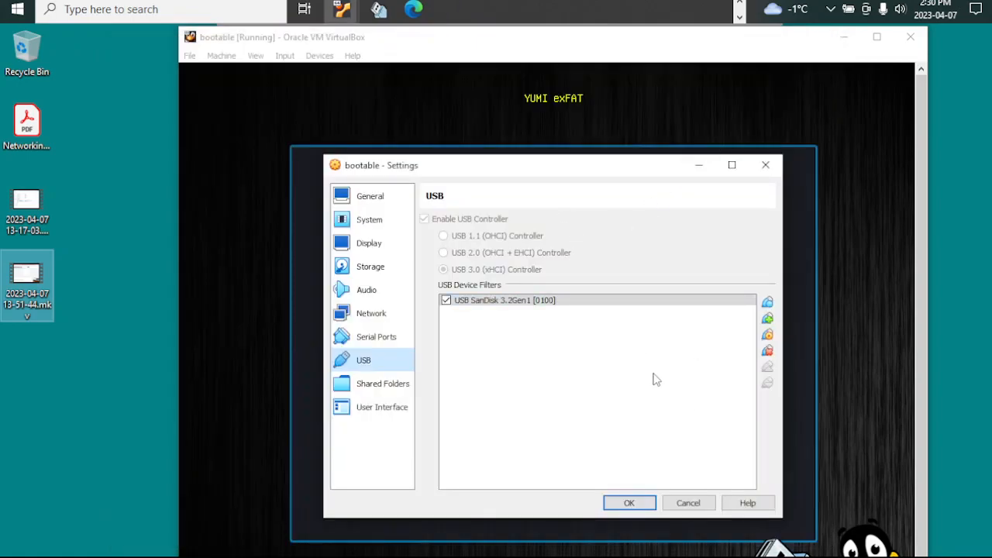
{"action": "left_click", "coordinate": [680, 507]}
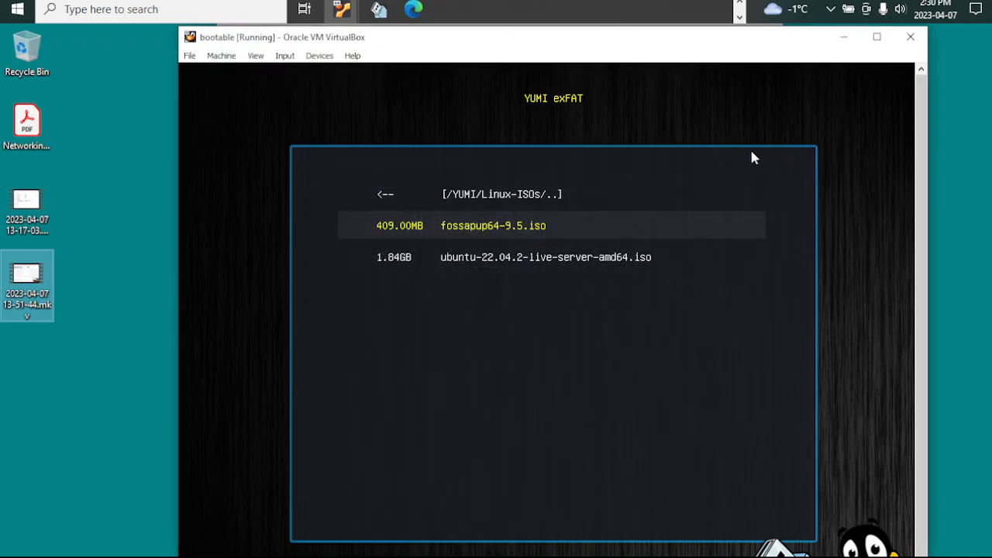
Open the Linux-ISOs folder in the YUMI exFAT boot menu and choose fossapup64-9.5.iso
{"action": "key", "text": "Up"}
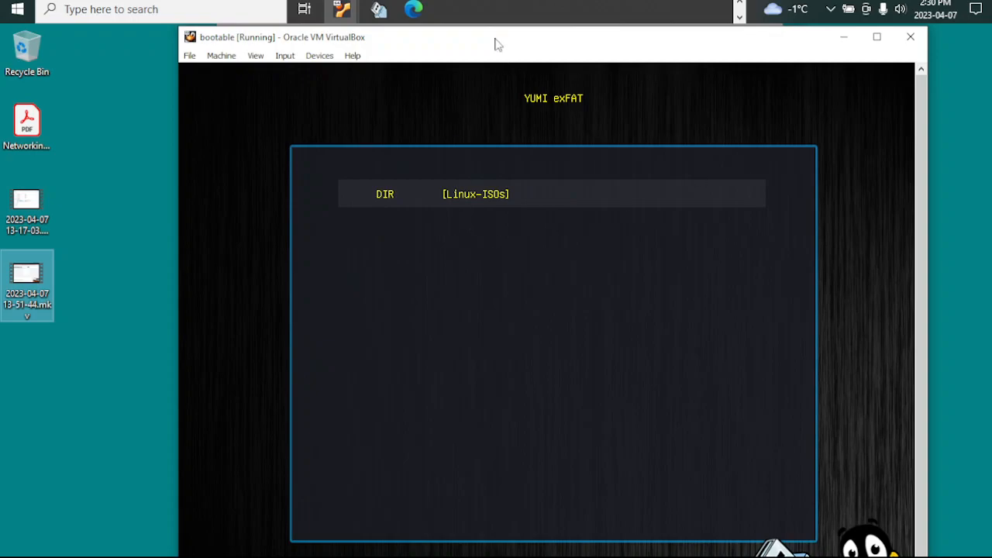
{"action": "key", "text": "Return"}
{"action": "key", "text": "Down"}
{"action": "key", "text": "Down"}
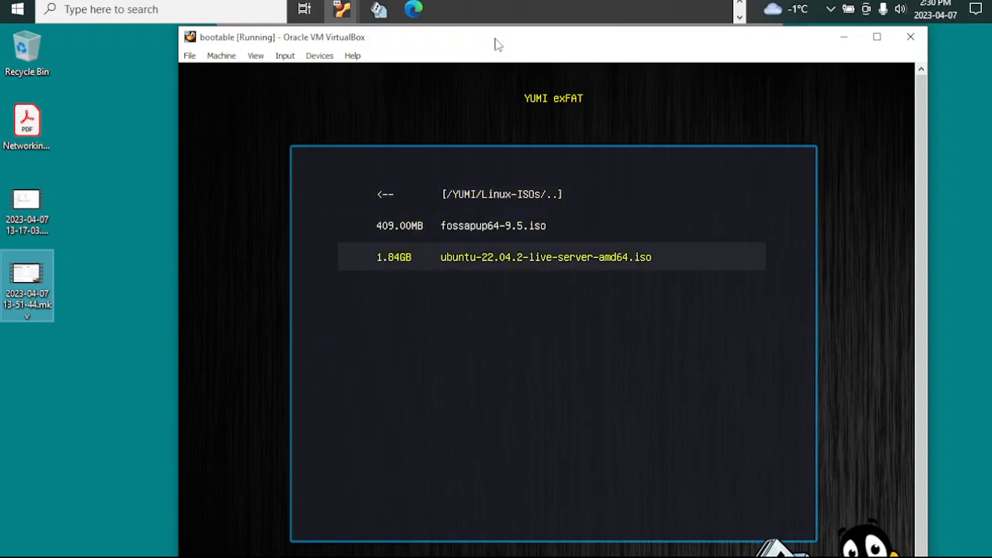
{"action": "key", "text": "Up"}
{"action": "key", "text": "Return"}
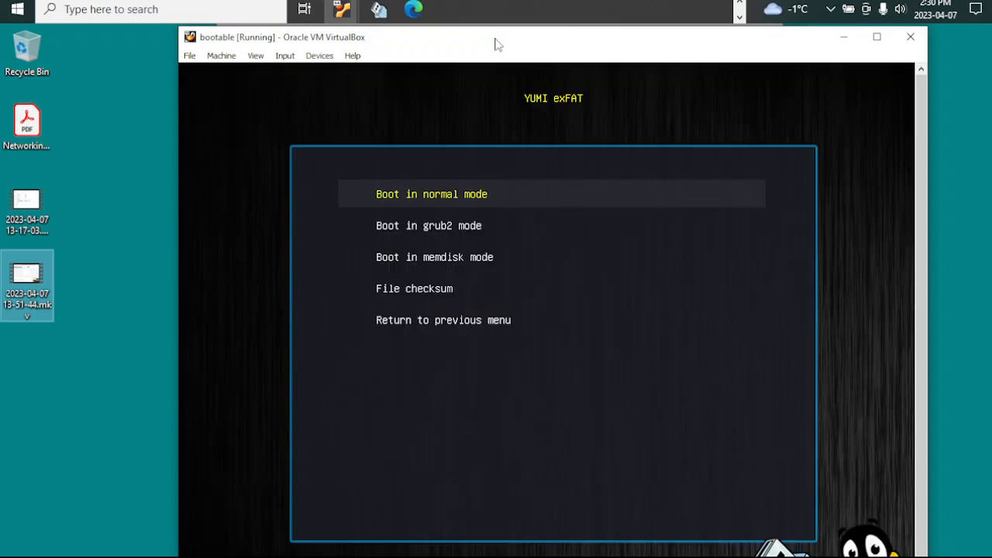
Go through the available boot modes for the Puppy Linux image and boot it in normal mode
{"action": "key", "text": "Down"}
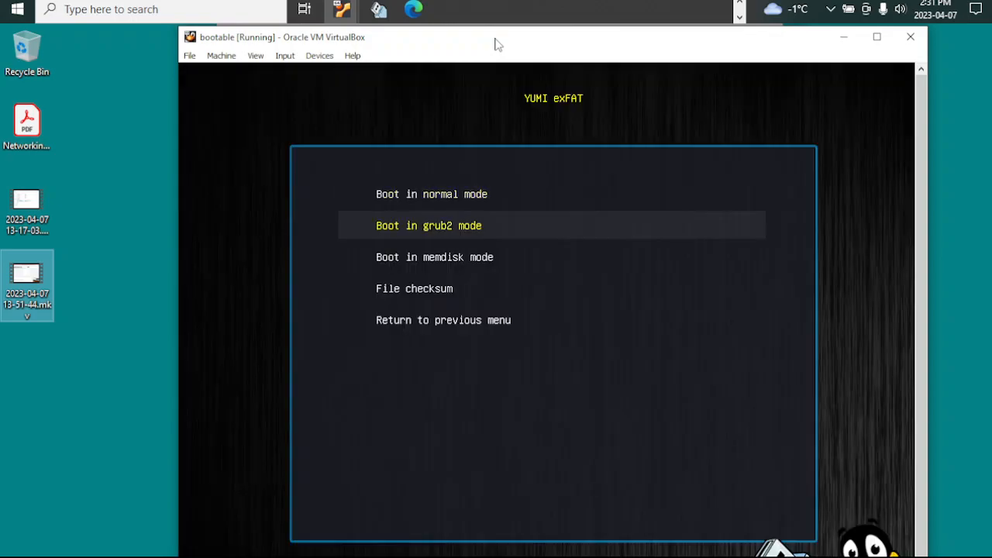
{"action": "key", "text": "Down"}
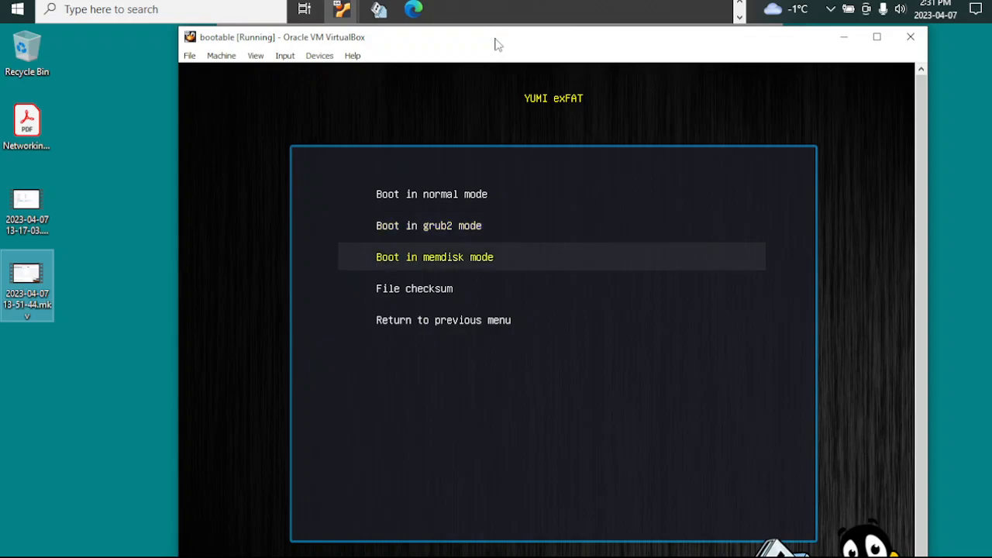
{"action": "key", "text": "Up"}
{"action": "key", "text": "Up"}
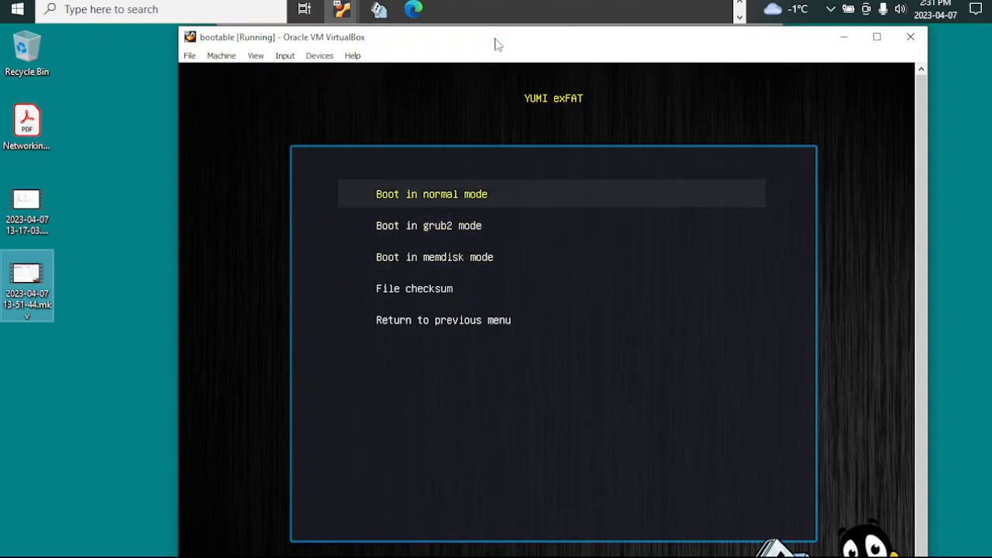
{"action": "key", "text": "Return"}
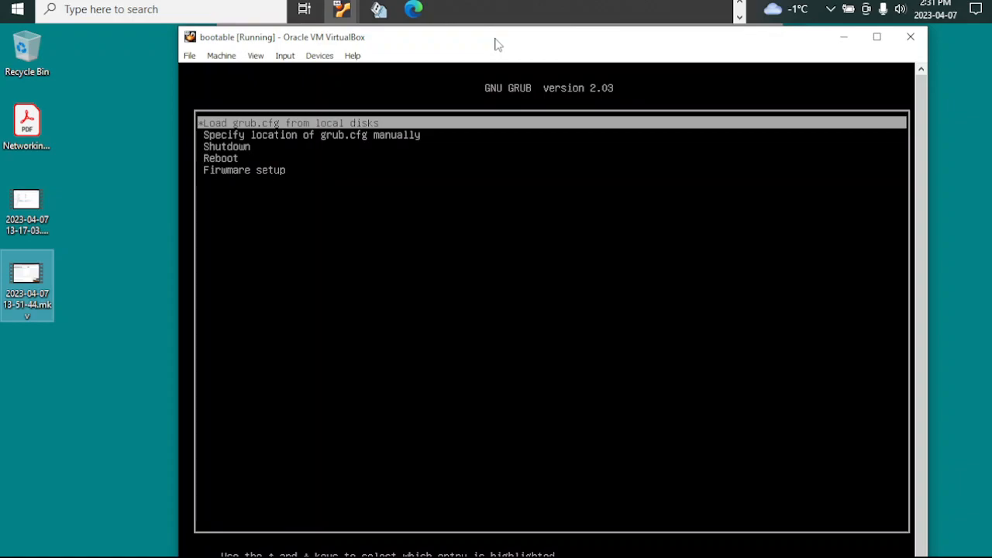
Load grub.cfg from local disks and boot the "fossapup64 9.5 - RAM only" entry
{"action": "key", "text": "Return"}
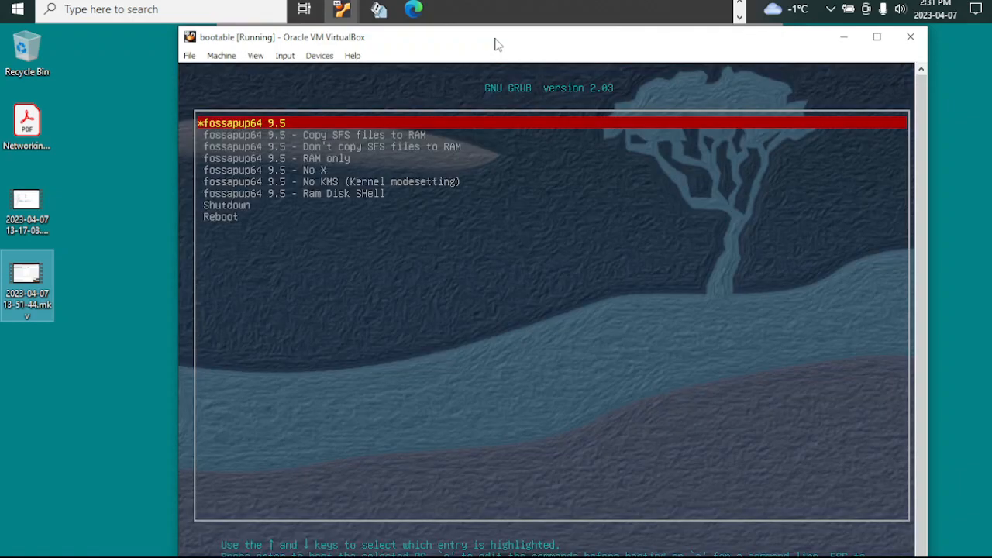
{"action": "key", "text": "Down"}
{"action": "key", "text": "Down"}
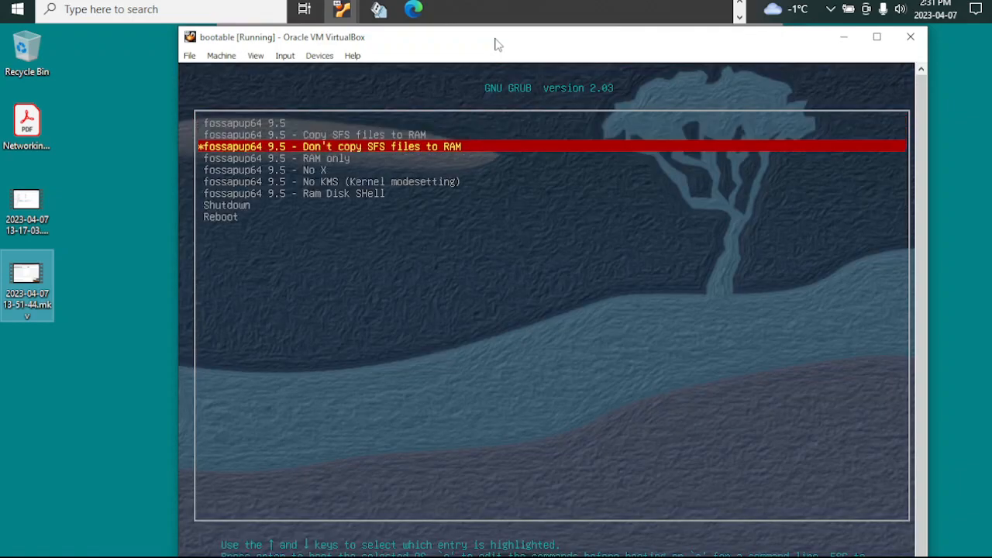
{"action": "key", "text": "Down"}
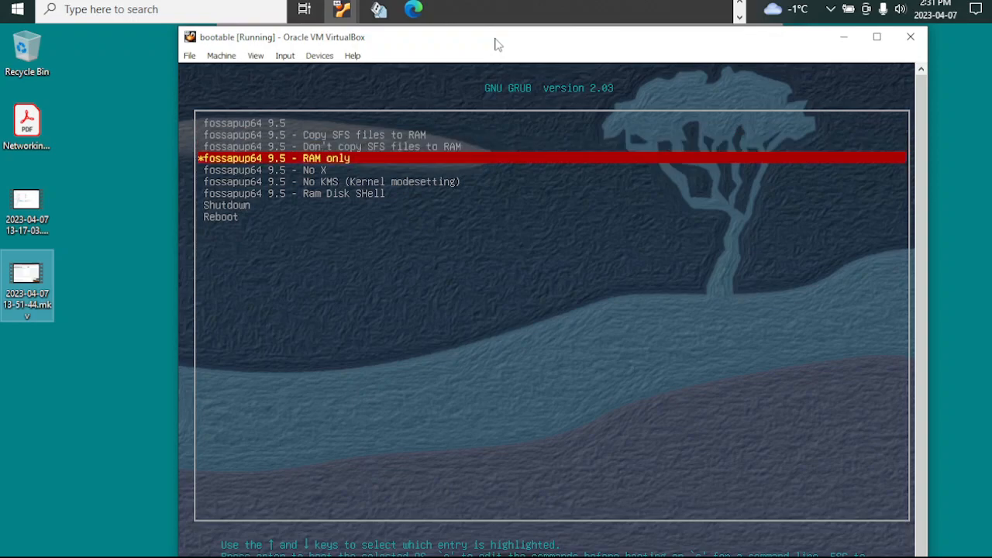
{"action": "key", "text": "Return"}
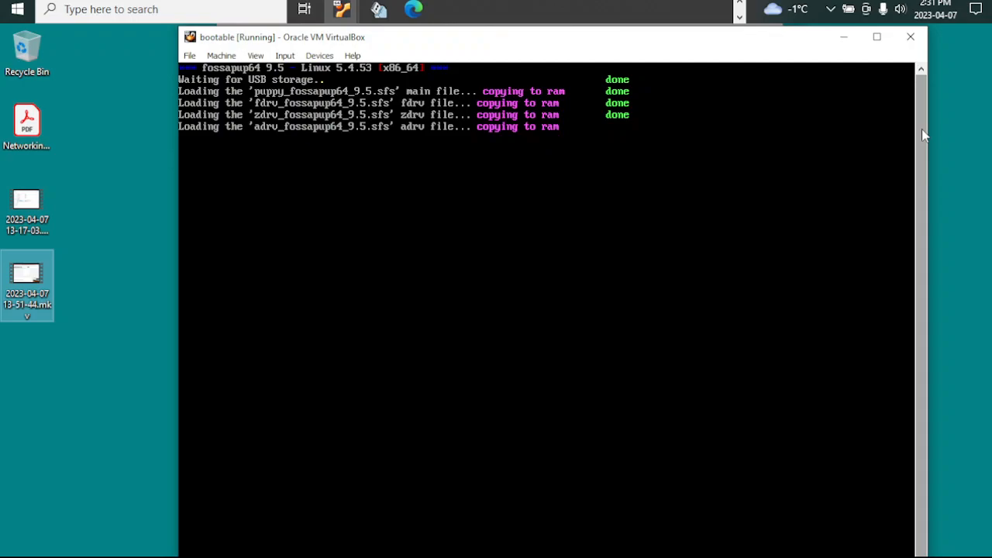
Reposition and resize the bootable machine's window to show more of the Puppy desktop, and accept the Quick Setup defaults
{"action": "left_click_drag", "start_coordinate": [179, 29], "coordinate": [198, 116]}
{"action": "left_click_drag", "start_coordinate": [422, 128], "coordinate": [486, 53]}
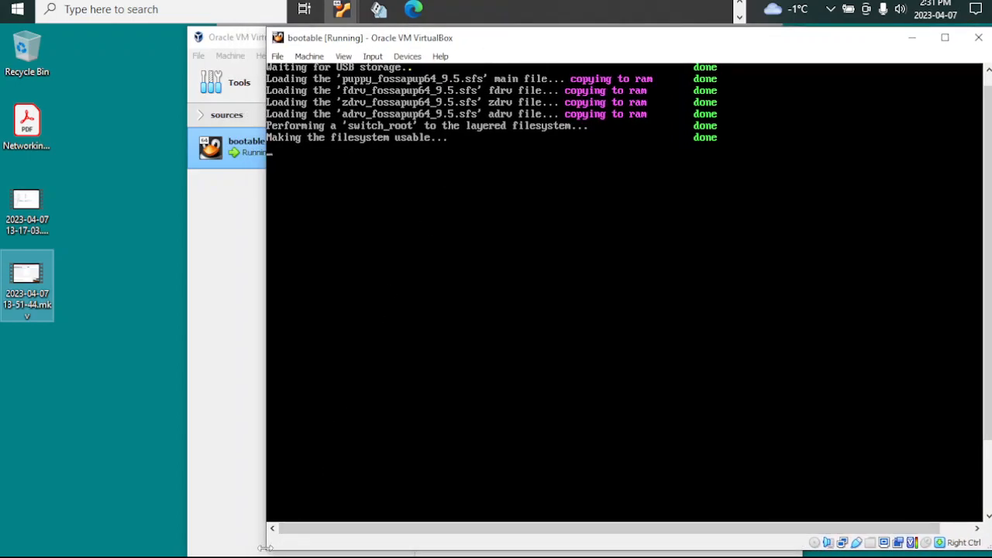
{"action": "left_click_drag", "start_coordinate": [263, 549], "coordinate": [201, 544]}
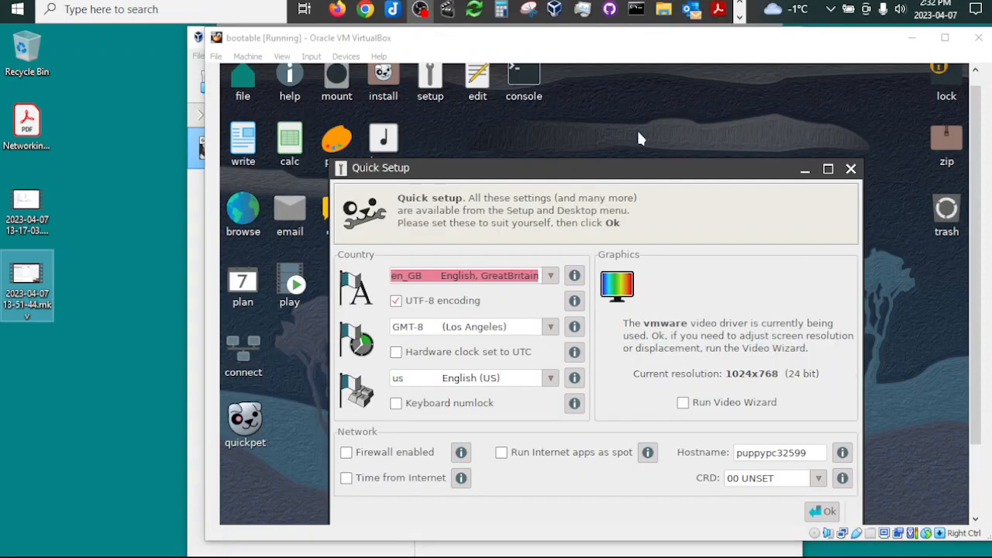
{"action": "left_click_drag", "start_coordinate": [616, 172], "coordinate": [627, 118]}
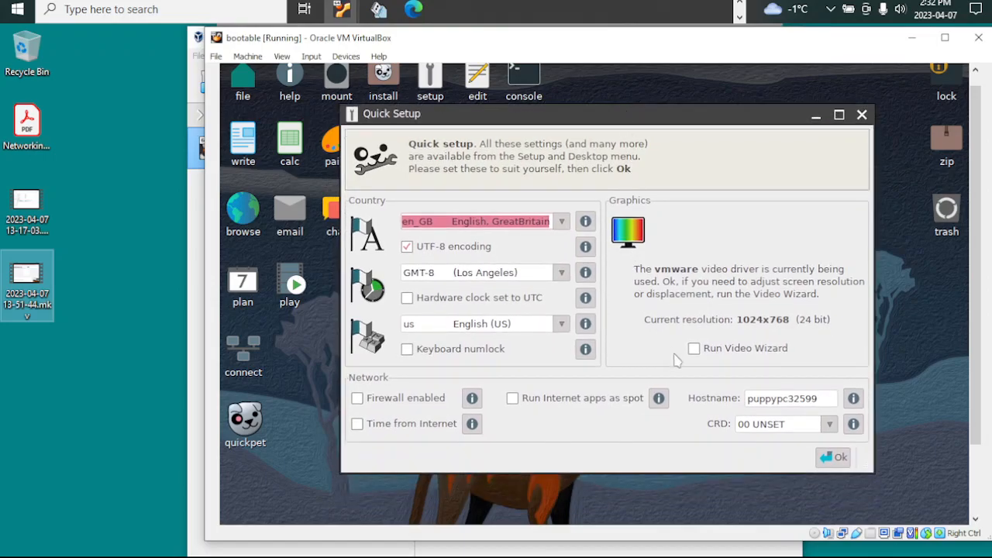
{"action": "left_click", "coordinate": [833, 458]}
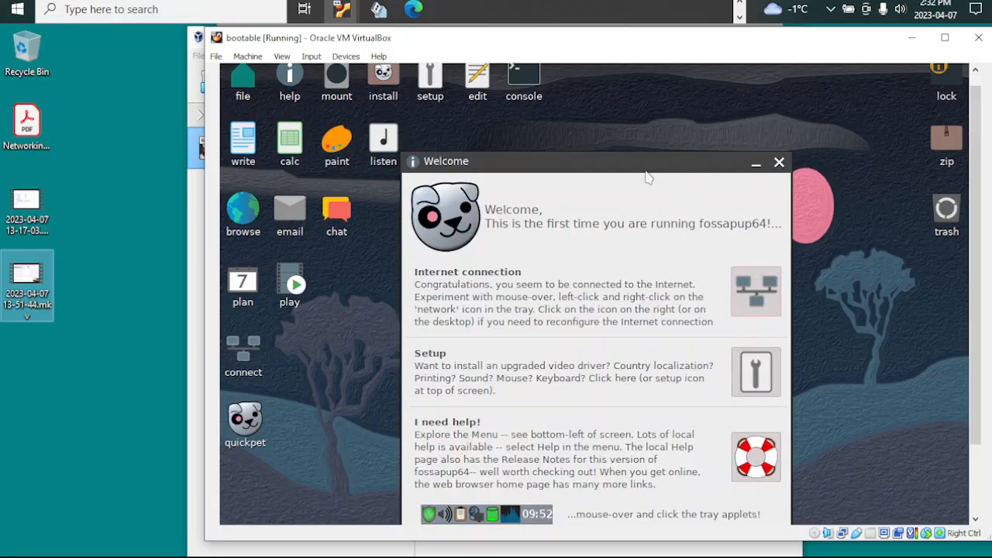
Set up the wired eth0 interface from Puppy's Internet Connection Wizard using Simple Network Setup
{"action": "left_click_drag", "start_coordinate": [648, 176], "coordinate": [658, 127]}
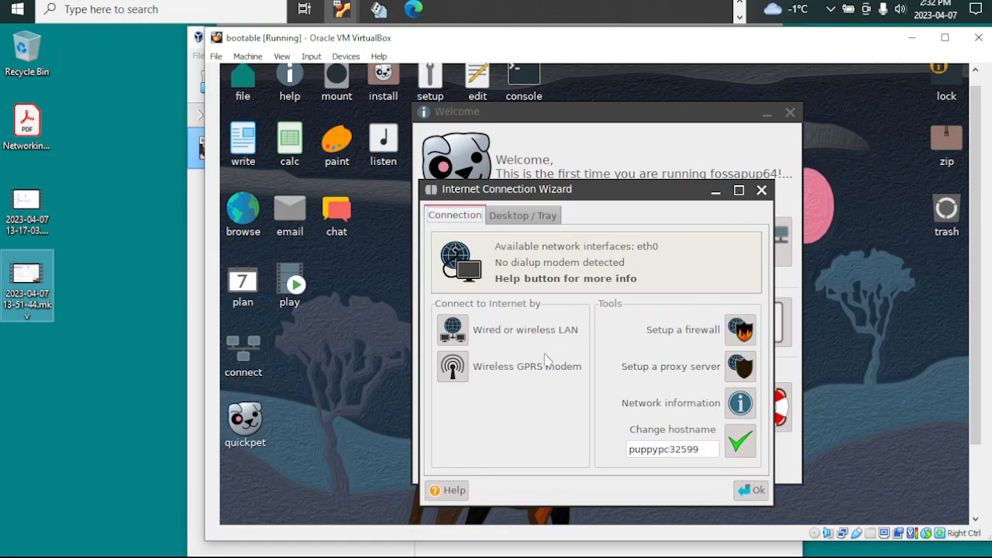
{"action": "left_click", "coordinate": [453, 329]}
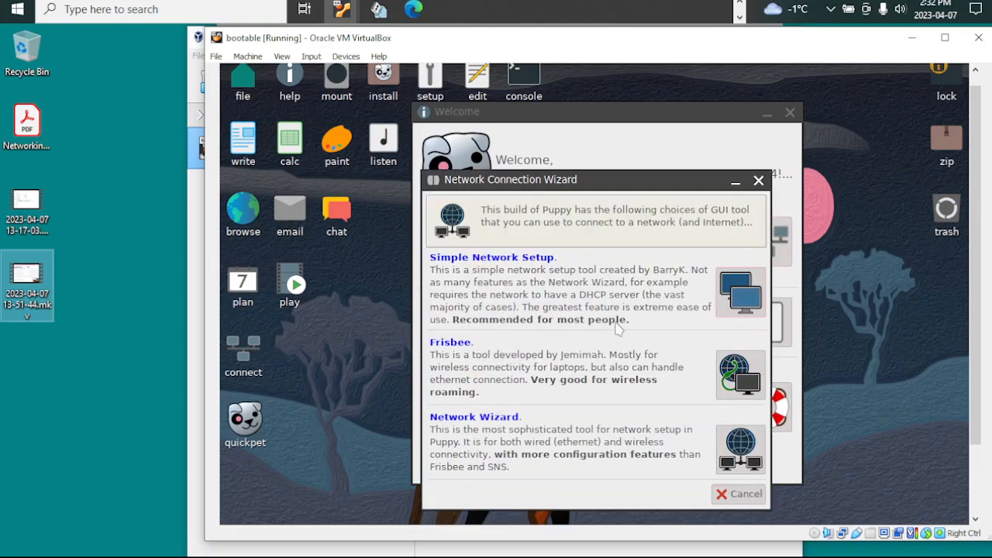
{"action": "left_click", "coordinate": [739, 293]}
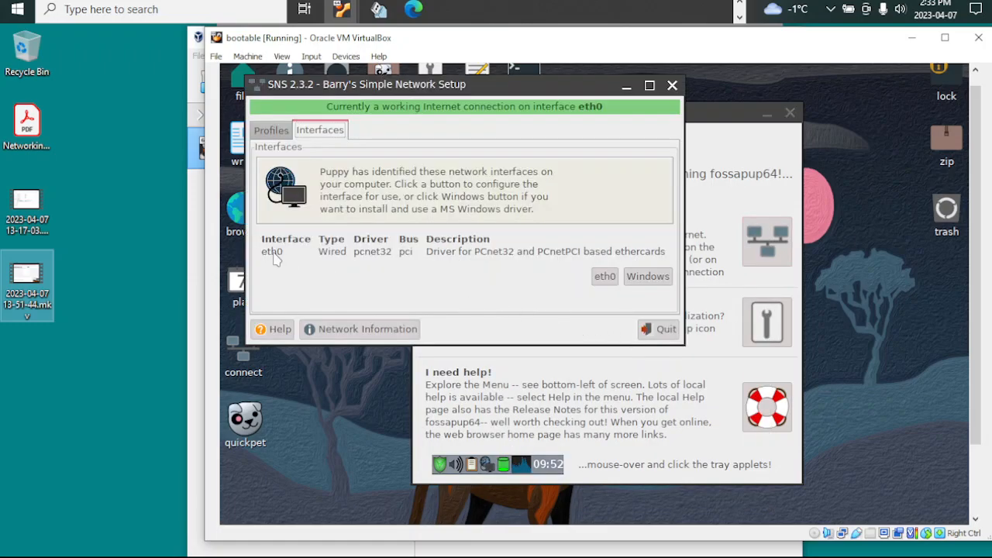
{"action": "left_click", "coordinate": [604, 276]}
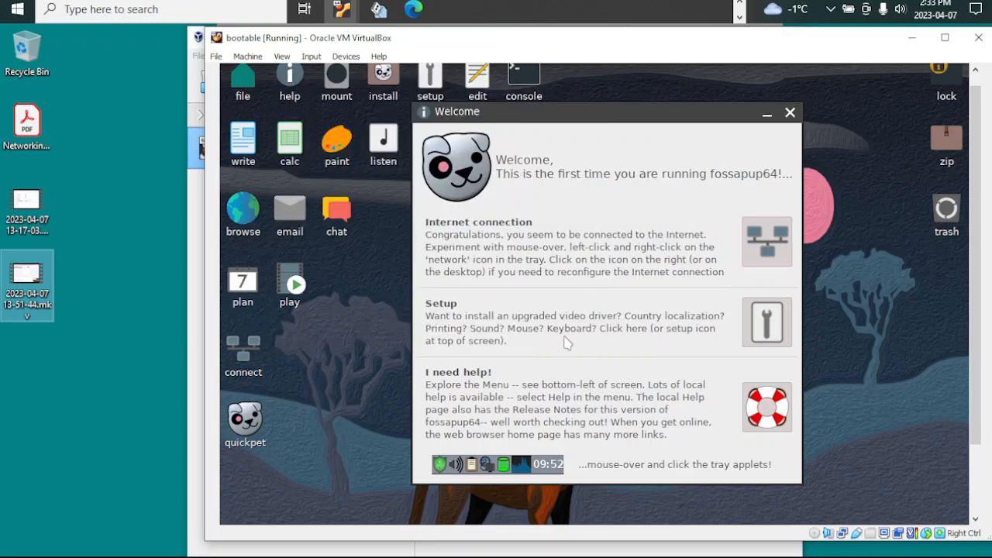
Check how Adapter 1 is attached in the bootable machine's network settings, and close the settings without changes
{"action": "left_click", "coordinate": [248, 57]}
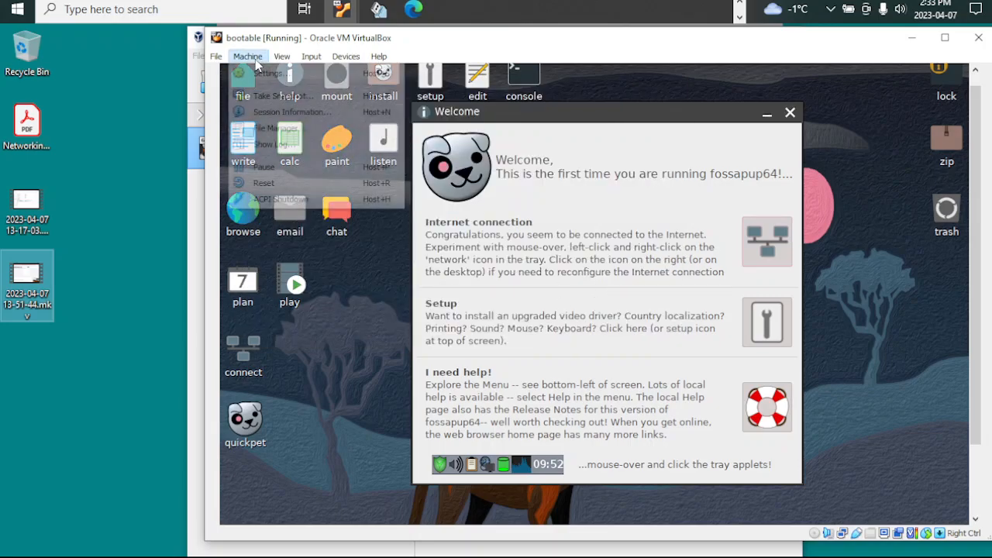
{"action": "left_click", "coordinate": [265, 75]}
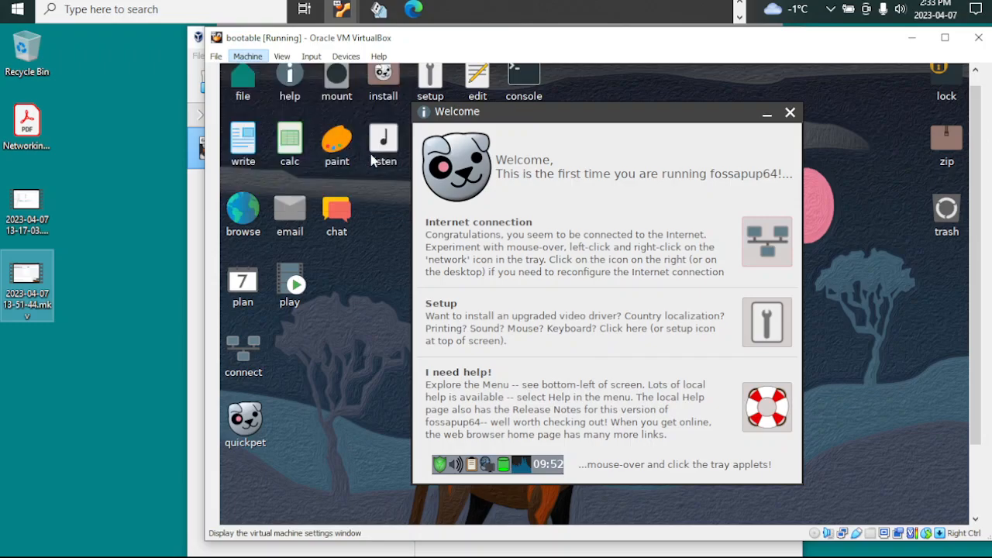
{"action": "left_click", "coordinate": [412, 242]}
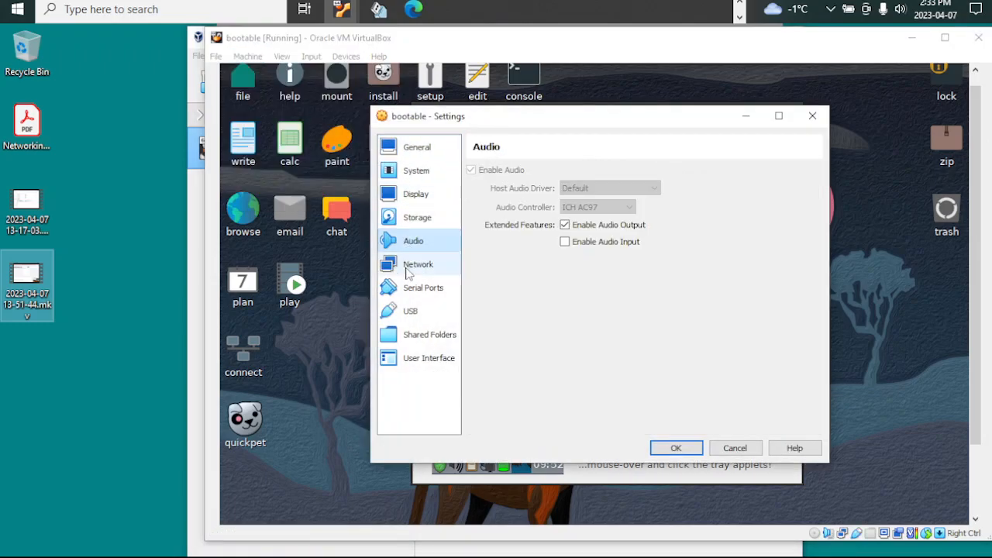
{"action": "left_click", "coordinate": [410, 267]}
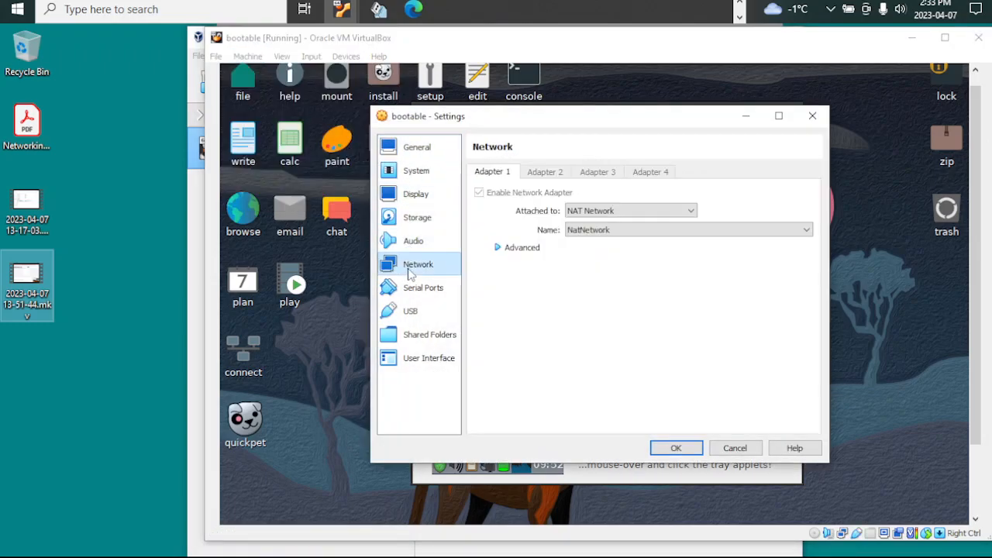
{"action": "left_click", "coordinate": [813, 115]}
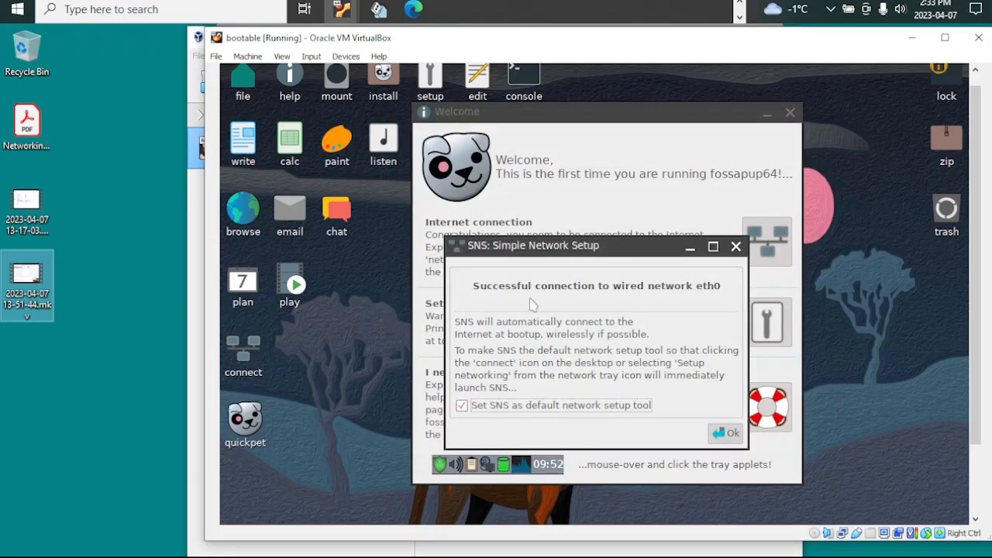
Accept Simple Network Setup as the default network setup tool and dismiss the information notice
{"action": "left_click", "coordinate": [721, 434]}
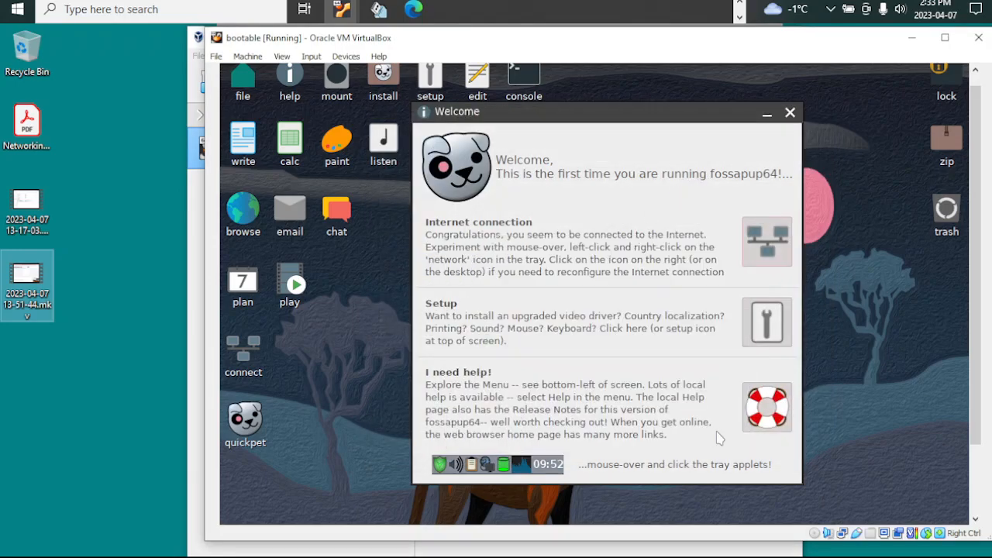
{"action": "left_click", "coordinate": [661, 462]}
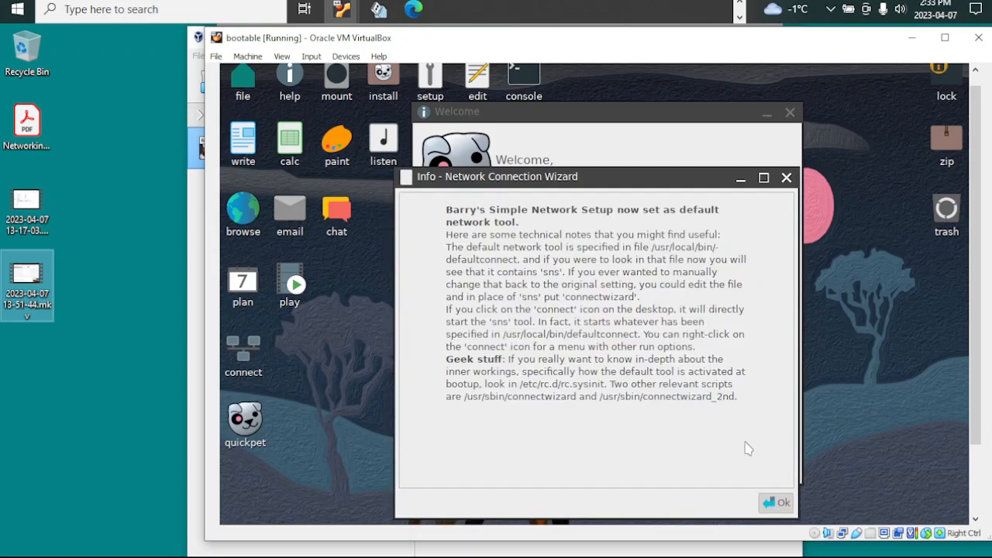
{"action": "left_click", "coordinate": [778, 502]}
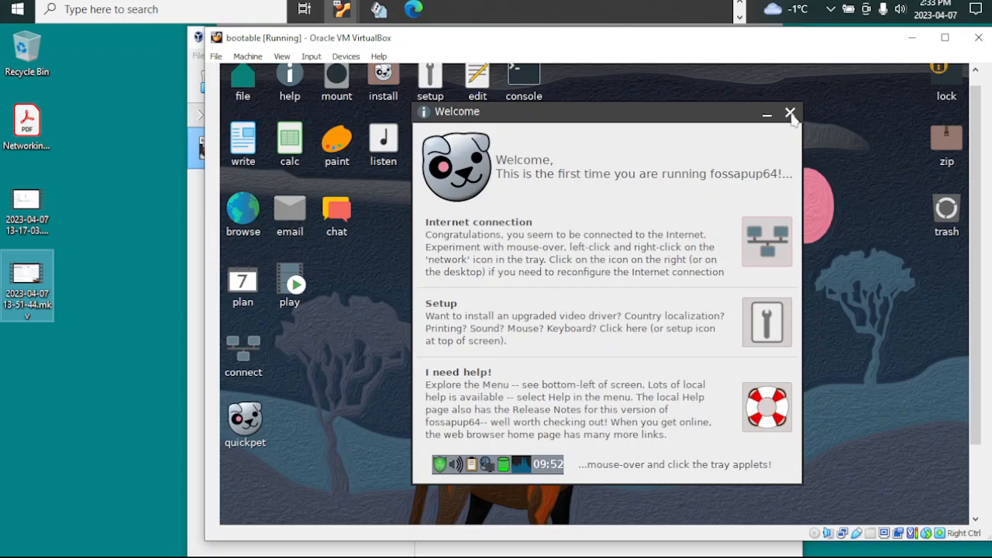
Set the screen resolution to 1600x900 through Puppy Setup's Xorg Video Wizard and restart X
{"action": "left_click", "coordinate": [770, 324]}
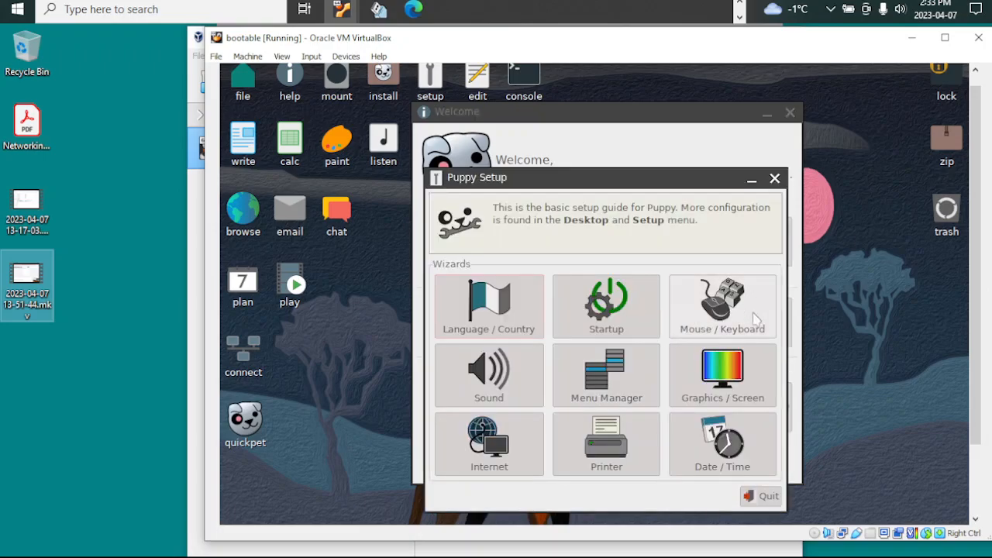
{"action": "left_click", "coordinate": [714, 392]}
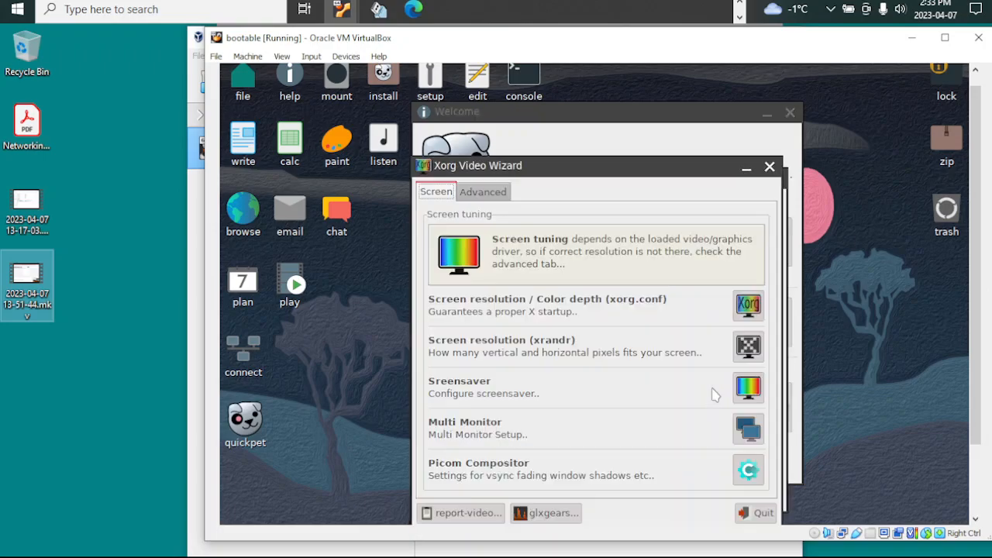
{"action": "left_click_drag", "start_coordinate": [544, 169], "coordinate": [454, 99]}
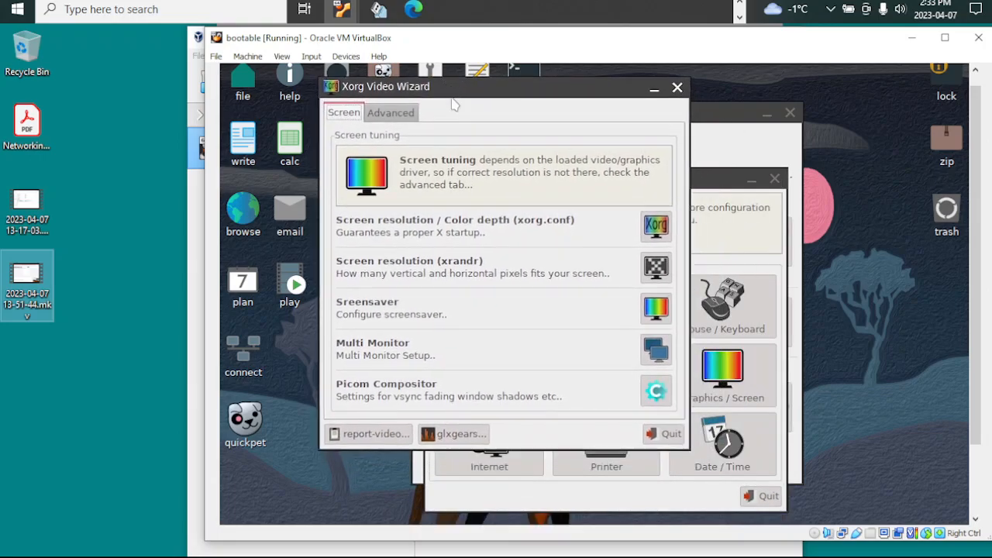
{"action": "left_click", "coordinate": [655, 231]}
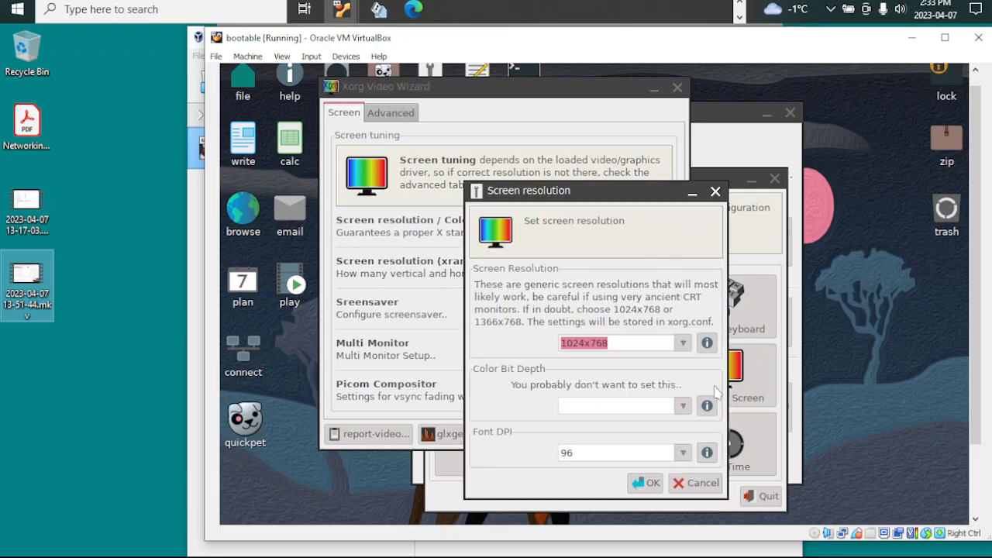
{"action": "left_click", "coordinate": [684, 344]}
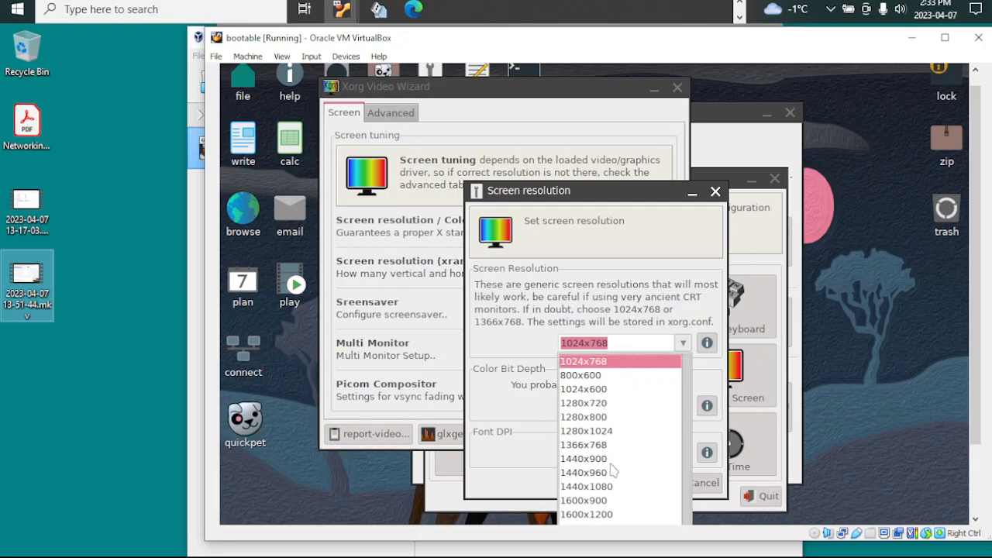
{"action": "left_click", "coordinate": [581, 501]}
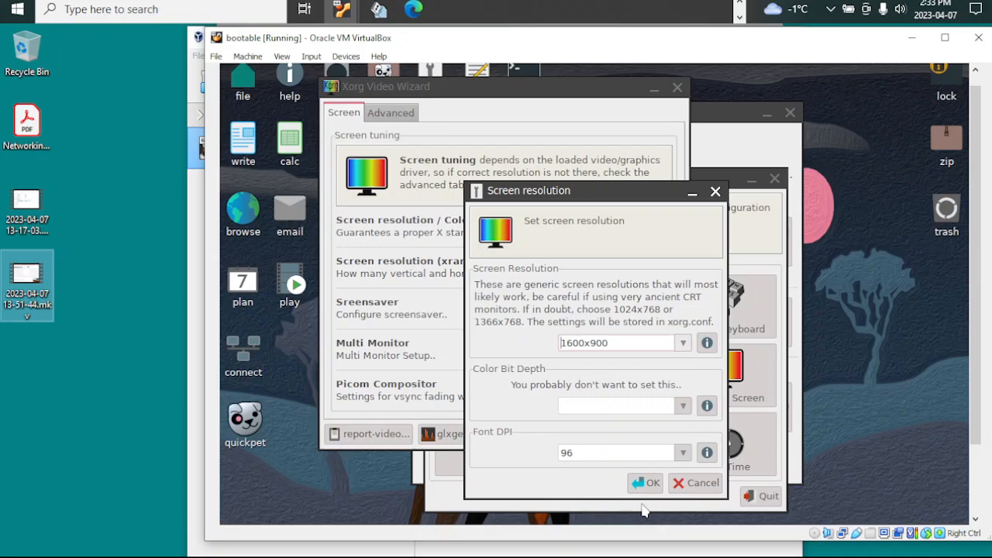
{"action": "left_click", "coordinate": [642, 482]}
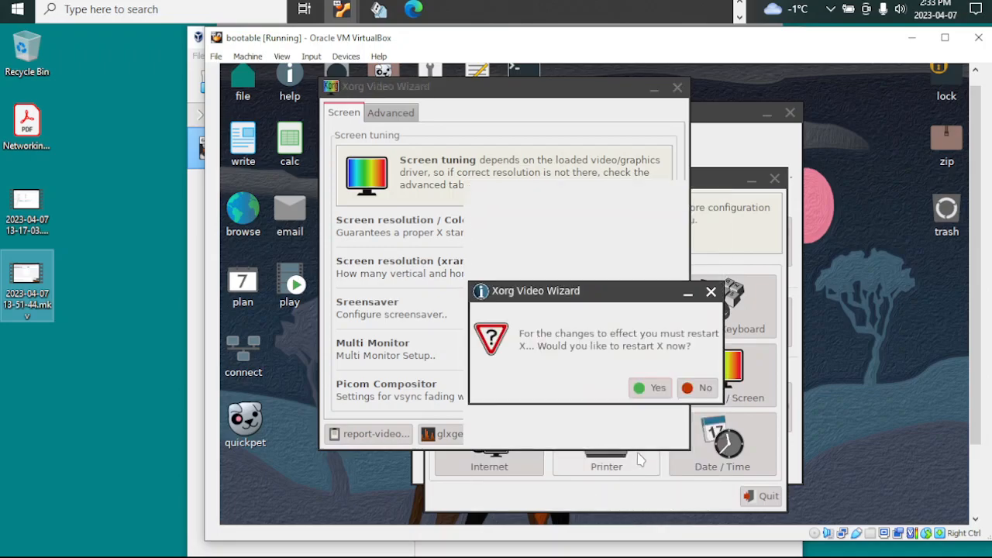
{"action": "left_click", "coordinate": [650, 388]}
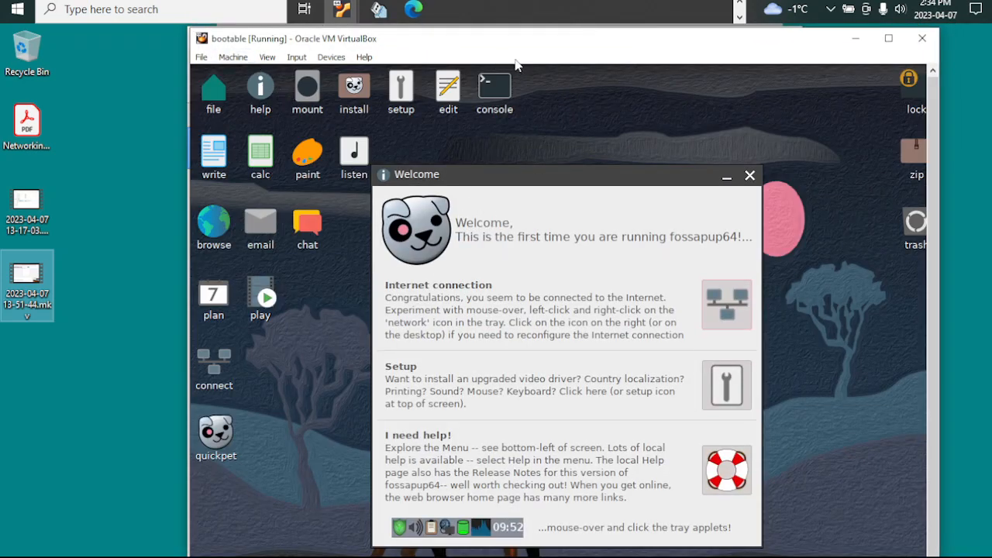
Close Puppy's Welcome window and reposition and enlarge the bootable machine's window to show more of the desktop
{"action": "left_click", "coordinate": [750, 176]}
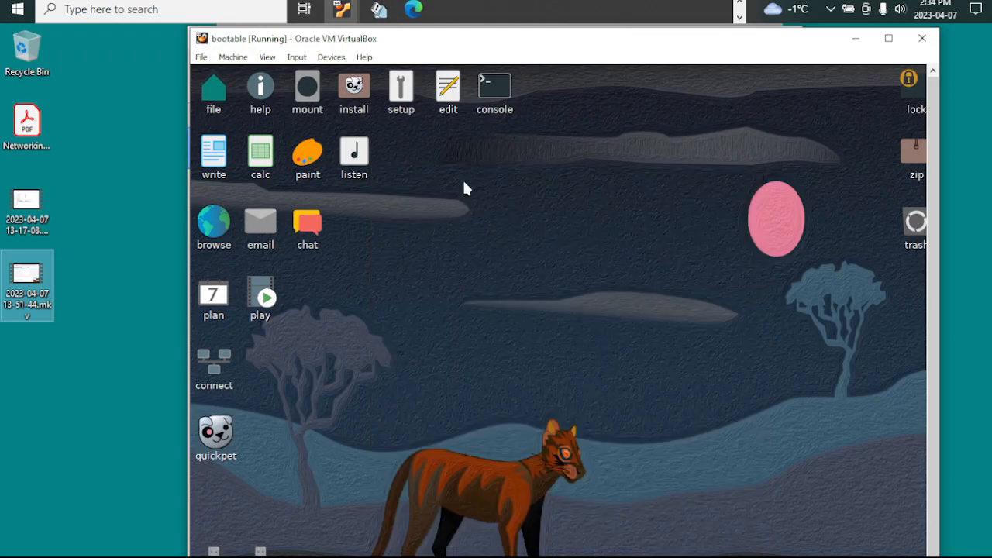
{"action": "left_click_drag", "start_coordinate": [190, 29], "coordinate": [229, 142]}
{"action": "left_click_drag", "start_coordinate": [493, 163], "coordinate": [489, 47]}
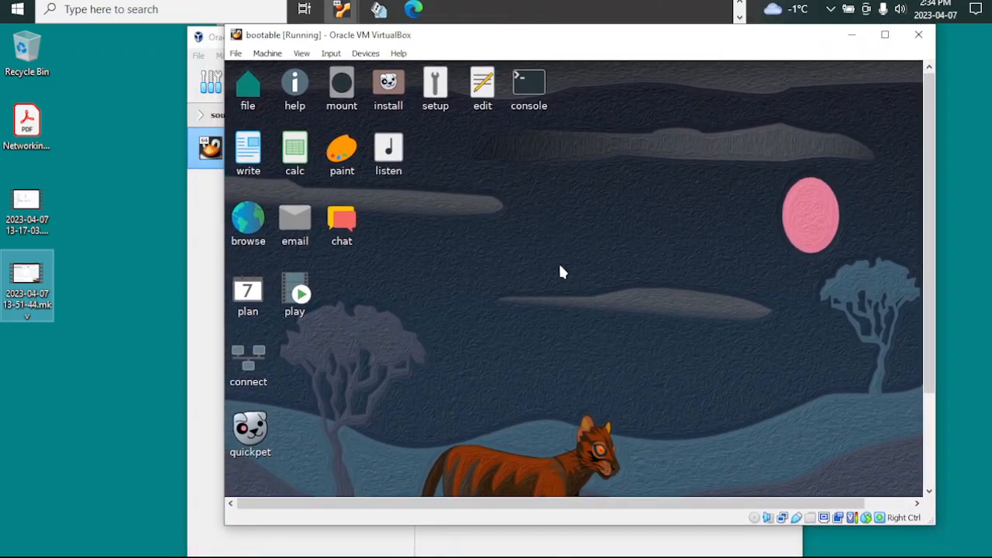
{"action": "left_click_drag", "start_coordinate": [935, 529], "coordinate": [986, 540]}
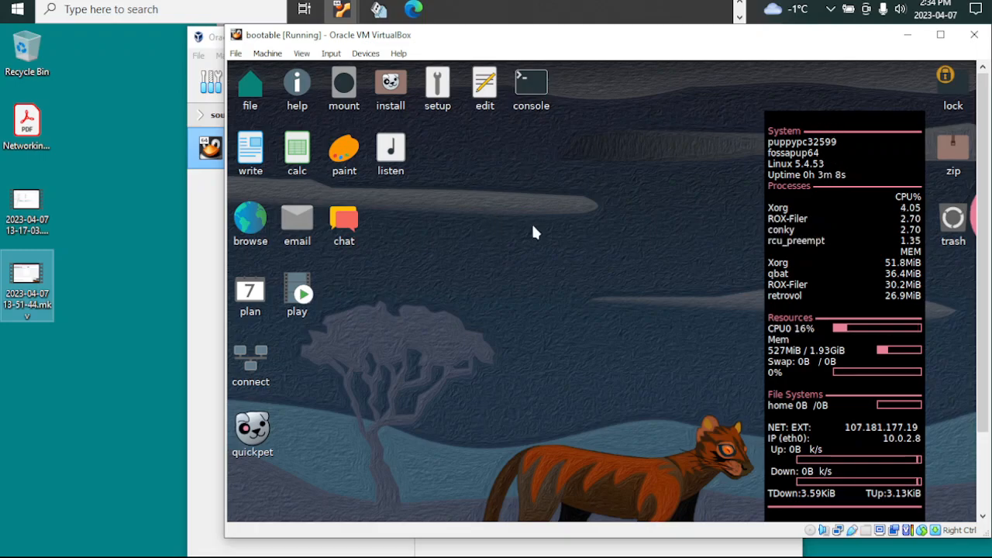
Launch the Pale Moon browser in Puppy and decline making it the default browser
{"action": "left_click_drag", "start_coordinate": [982, 266], "coordinate": [964, 387]}
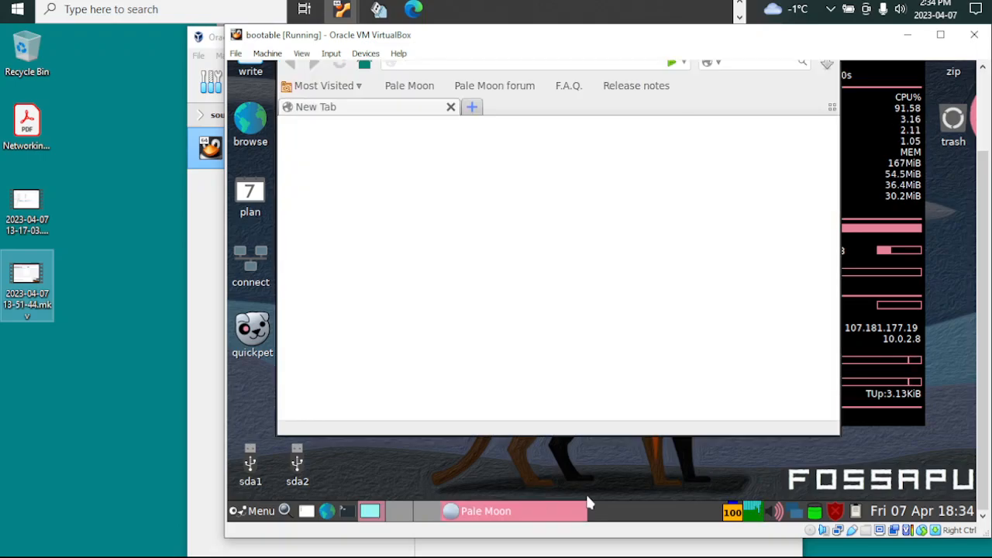
{"action": "left_click_drag", "start_coordinate": [985, 162], "coordinate": [983, 119]}
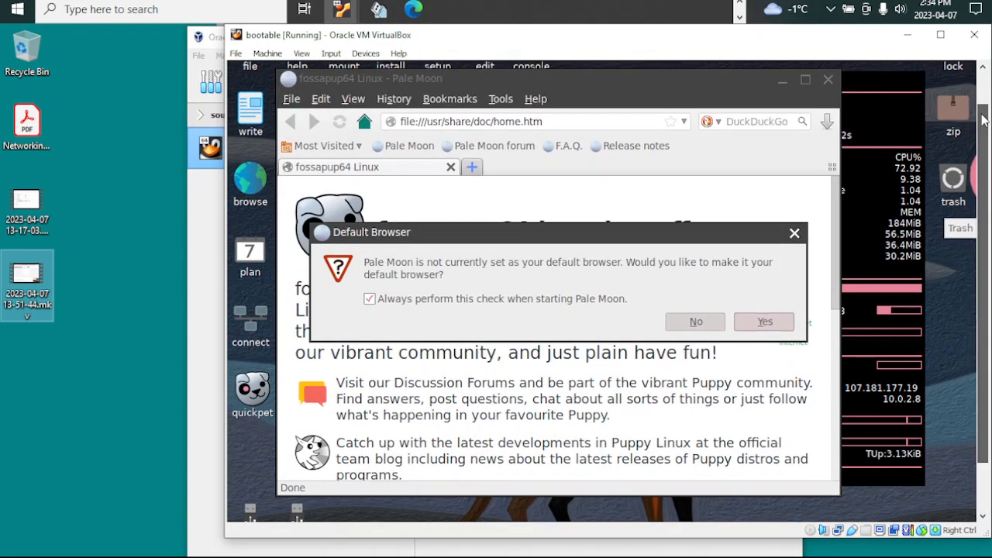
{"action": "left_click", "coordinate": [444, 300]}
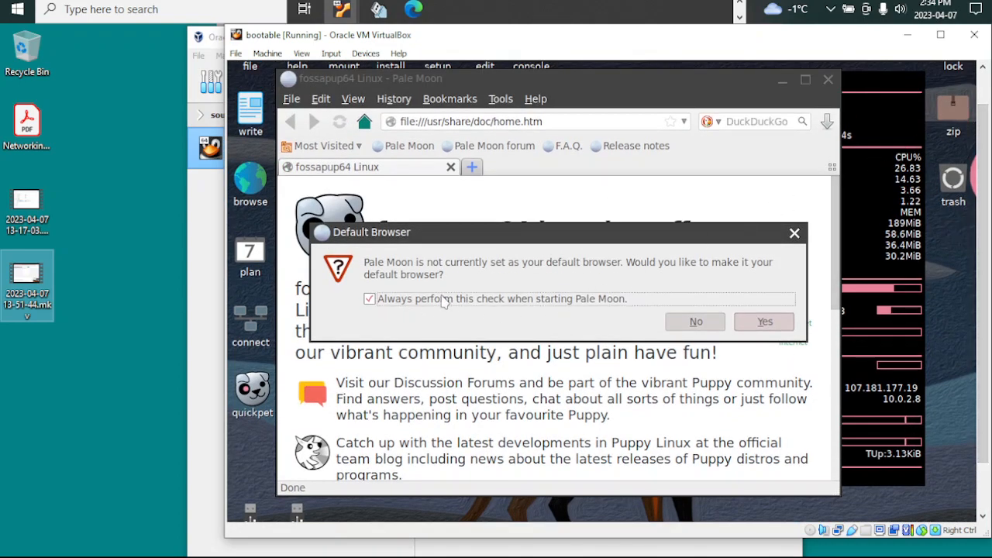
{"action": "left_click", "coordinate": [712, 322]}
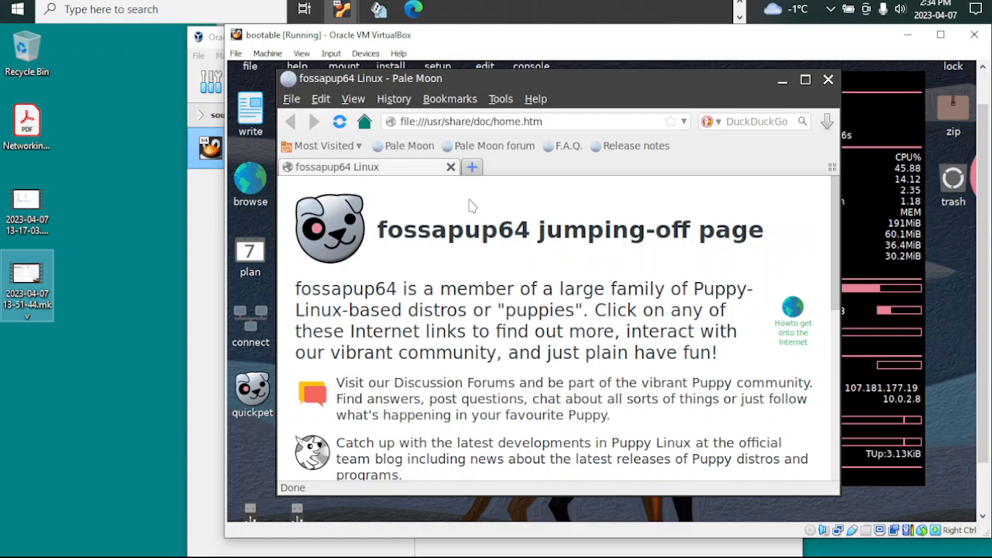
Open google.com in a new Pale Moon tab to test the internet connection
{"action": "left_click", "coordinate": [472, 167]}
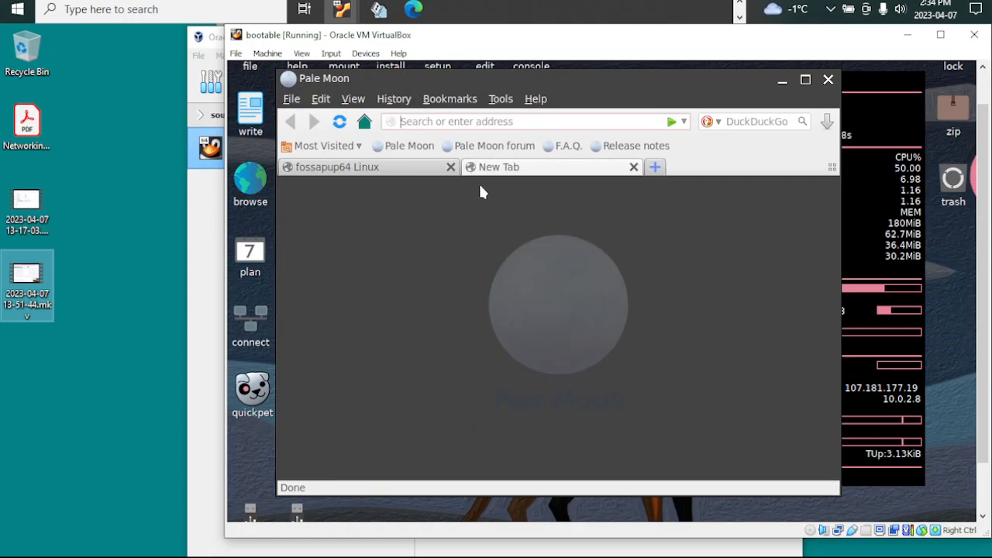
{"action": "type", "text": "goo"}
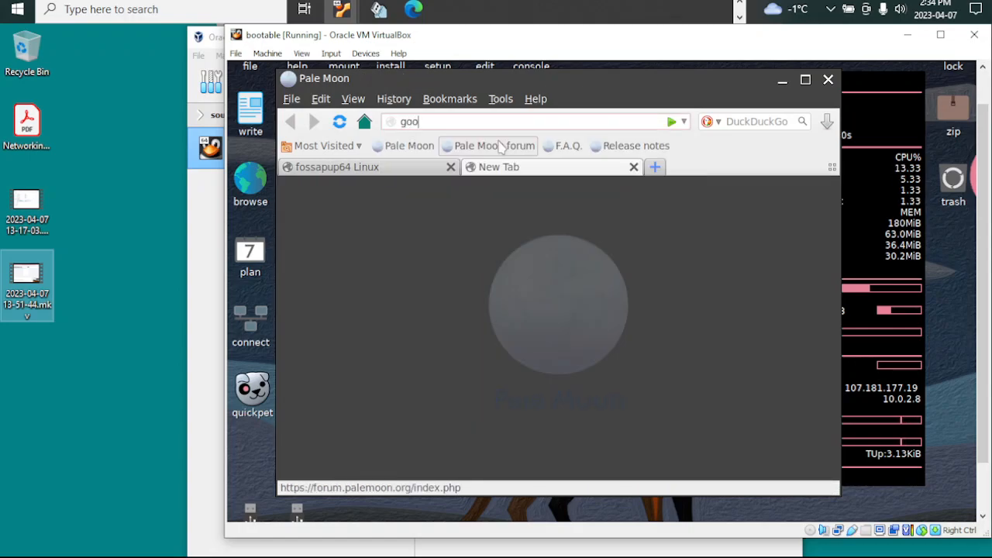
{"action": "type", "text": "gle.com"}
{"action": "key", "text": "Return"}
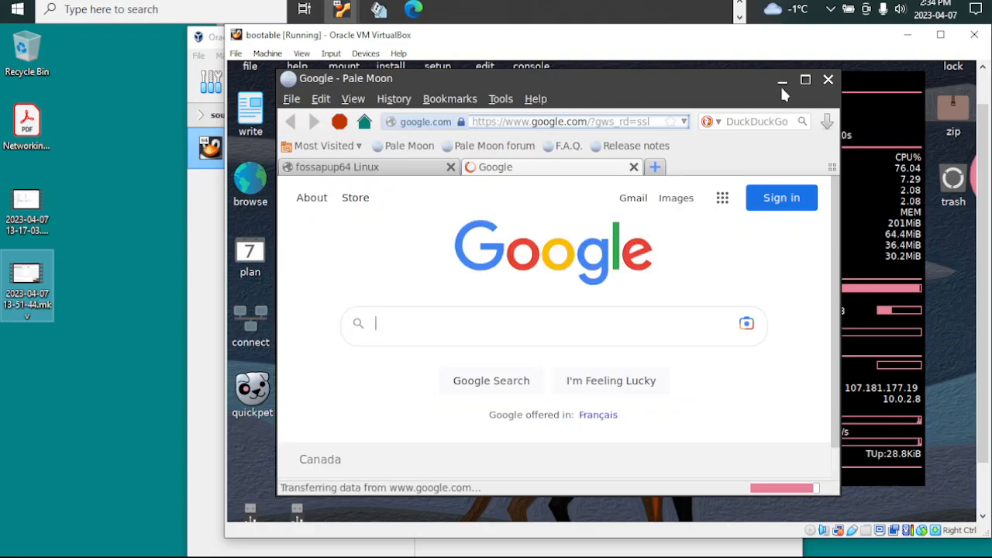
Close Pale Moon together with both of its open tabs
{"action": "left_click", "coordinate": [828, 81]}
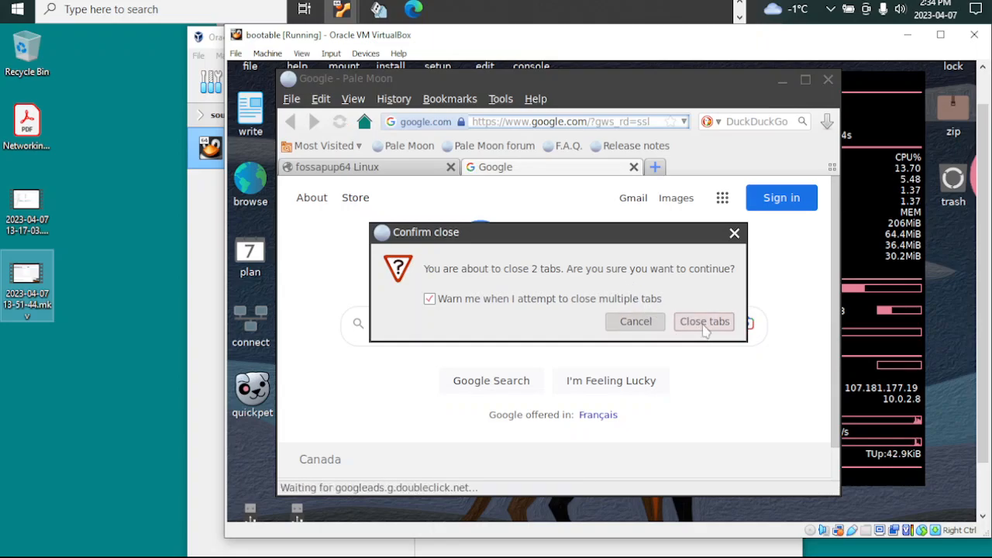
{"action": "left_click", "coordinate": [635, 322]}
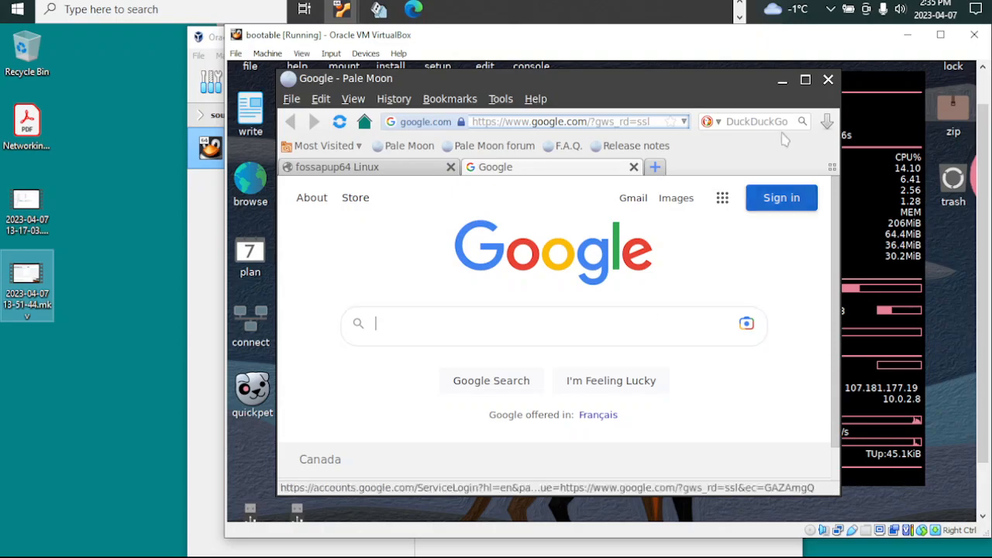
{"action": "left_click", "coordinate": [828, 82]}
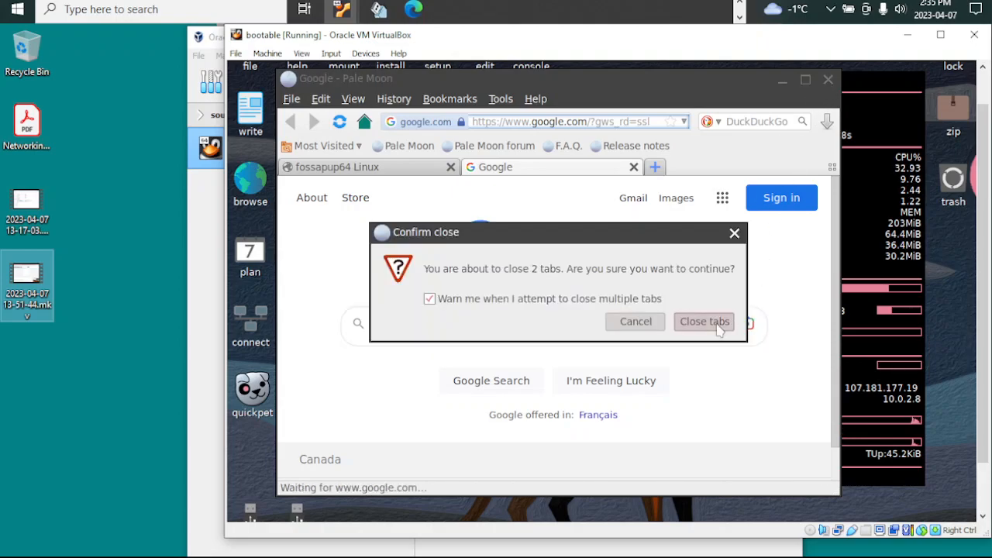
{"action": "left_click", "coordinate": [705, 320]}
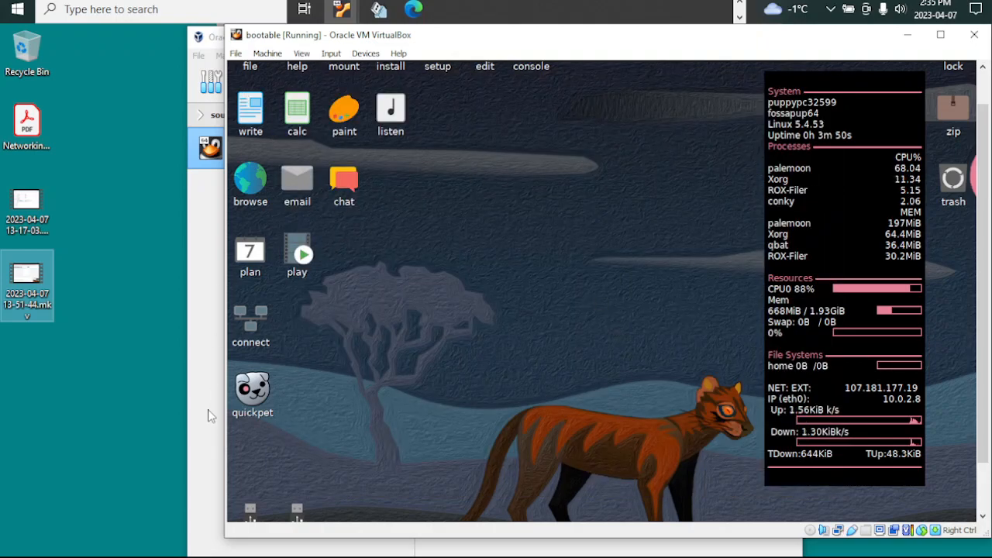
Shut down Puppy, choosing a normal unencrypted ext4 save file but selecting DO NOT SAVE at the final sanity check
{"action": "left_click", "coordinate": [982, 477]}
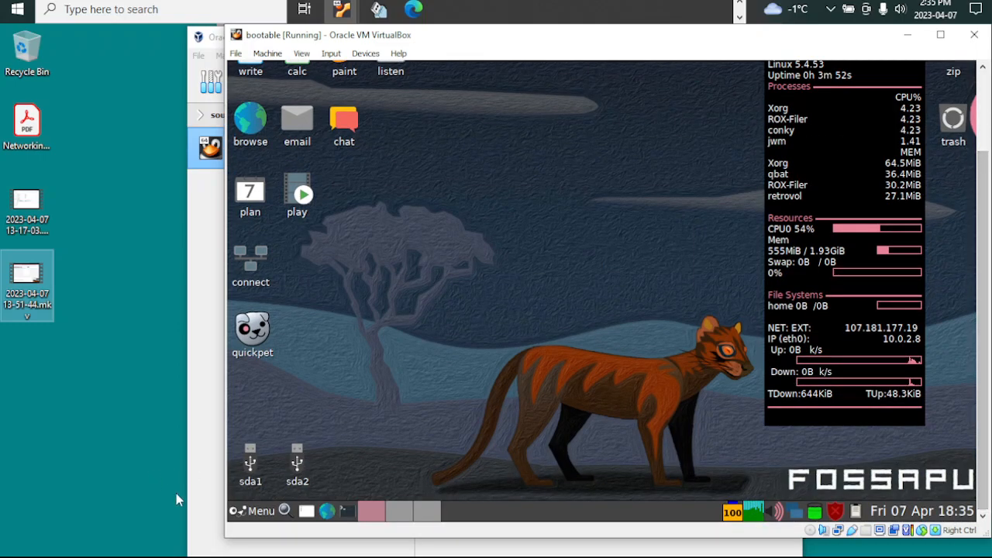
{"action": "left_click", "coordinate": [242, 513]}
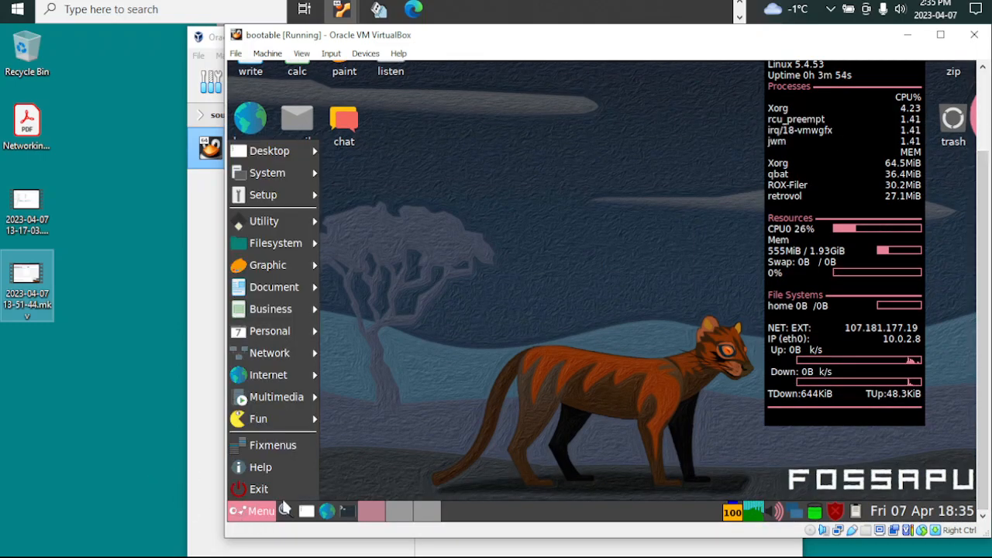
{"action": "left_click", "coordinate": [258, 489]}
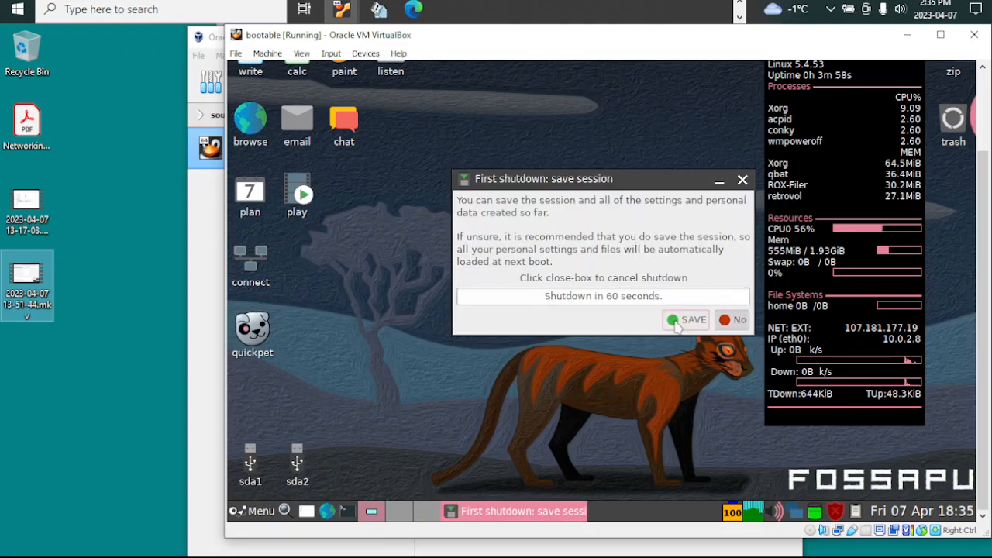
{"action": "left_click", "coordinate": [687, 321]}
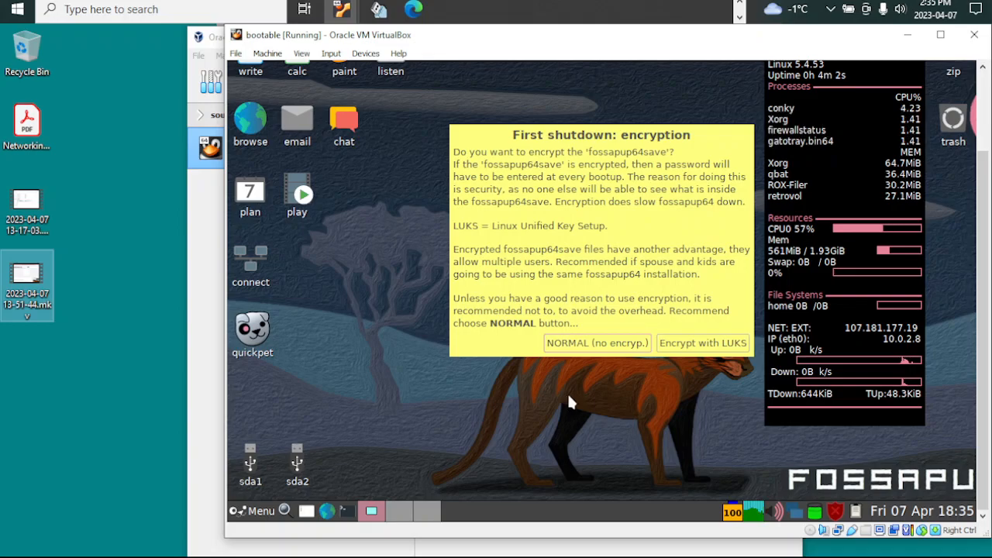
{"action": "left_click", "coordinate": [604, 344]}
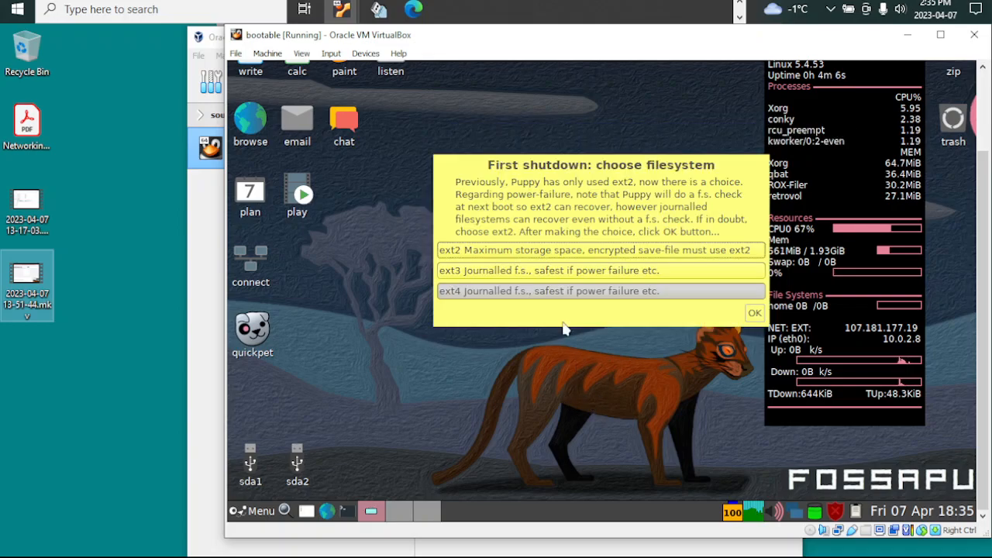
{"action": "left_click", "coordinate": [755, 314]}
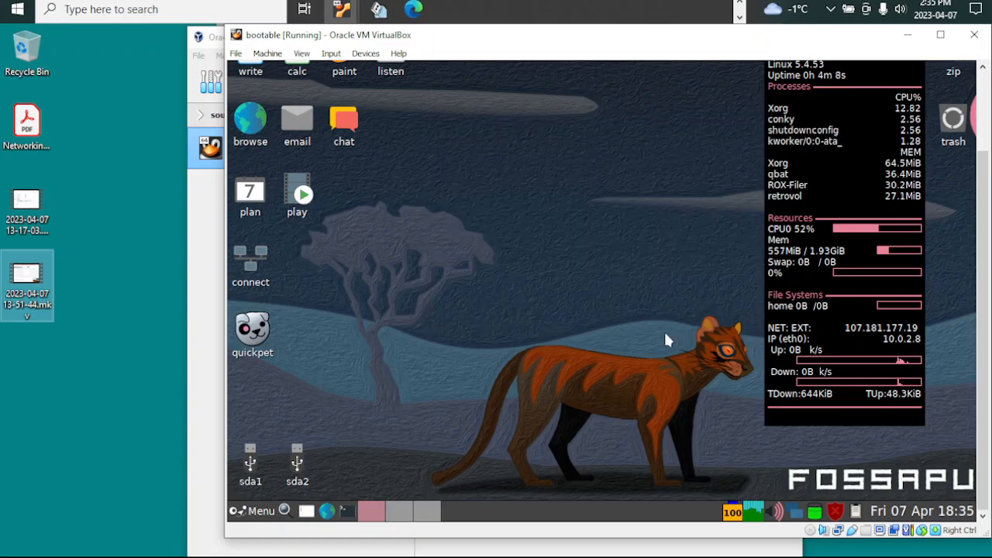
{"action": "left_click", "coordinate": [742, 325]}
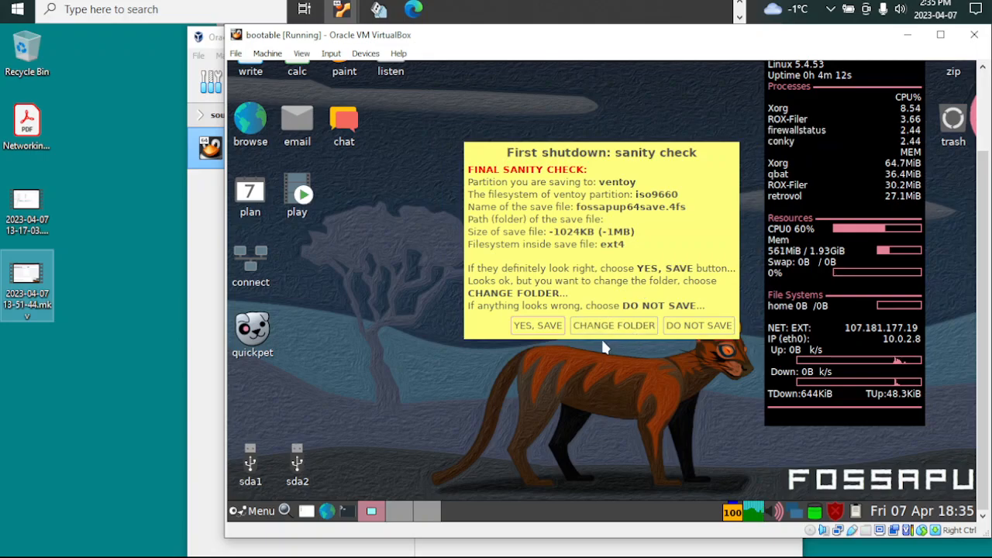
{"action": "left_click", "coordinate": [674, 328]}
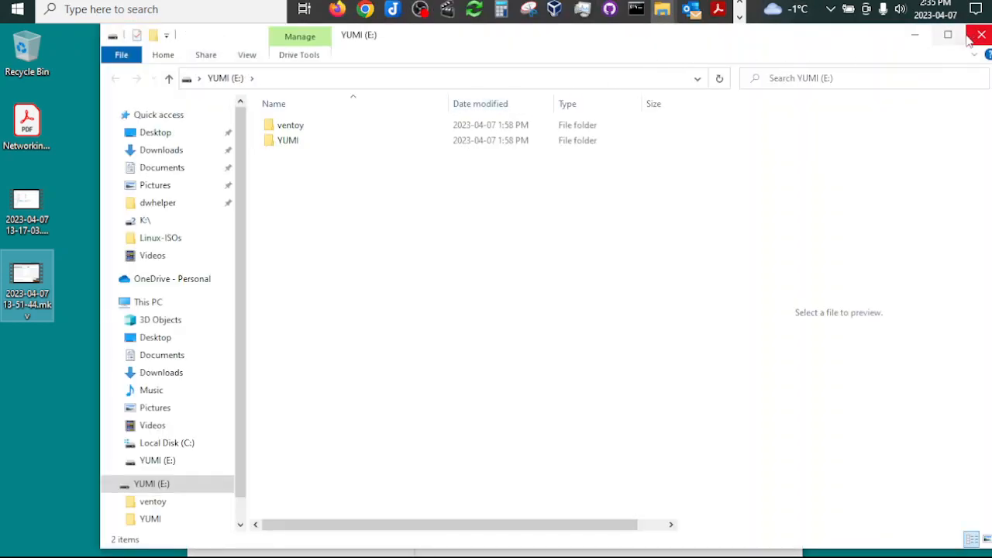
Close the YUMI (E:) folder window and start the bootable machine, entering the Linux-ISOs directory in its boot menu
{"action": "left_click", "coordinate": [969, 39]}
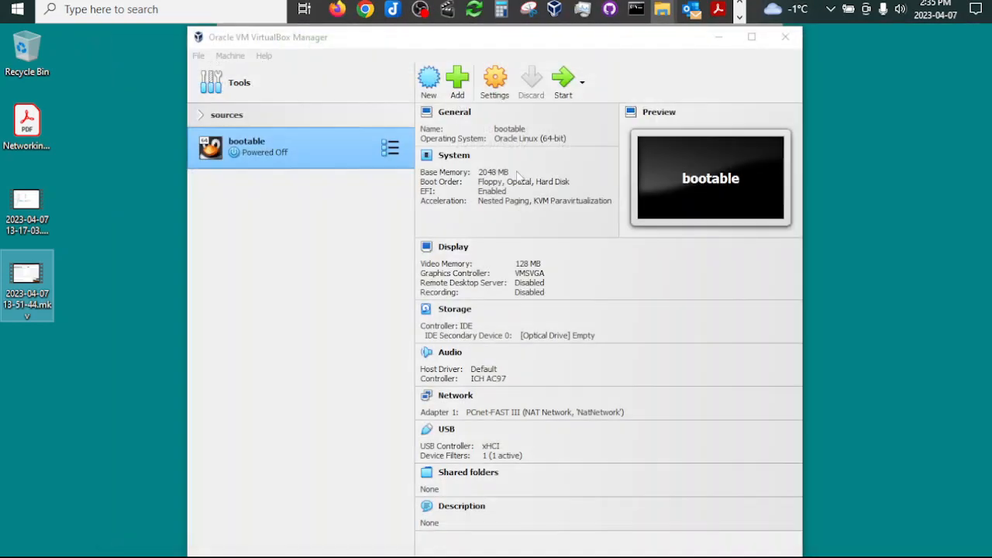
{"action": "left_click", "coordinate": [564, 86]}
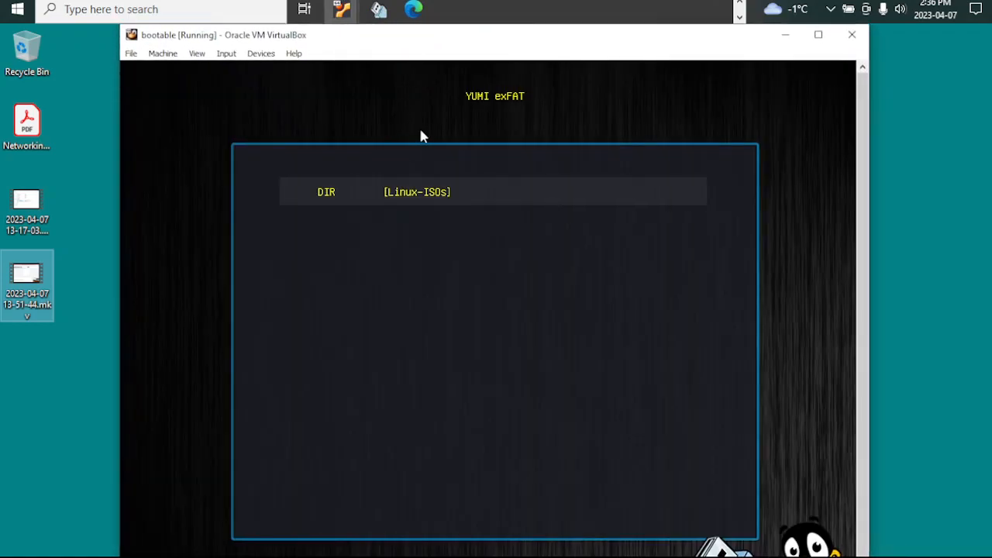
{"action": "key", "text": "Return"}
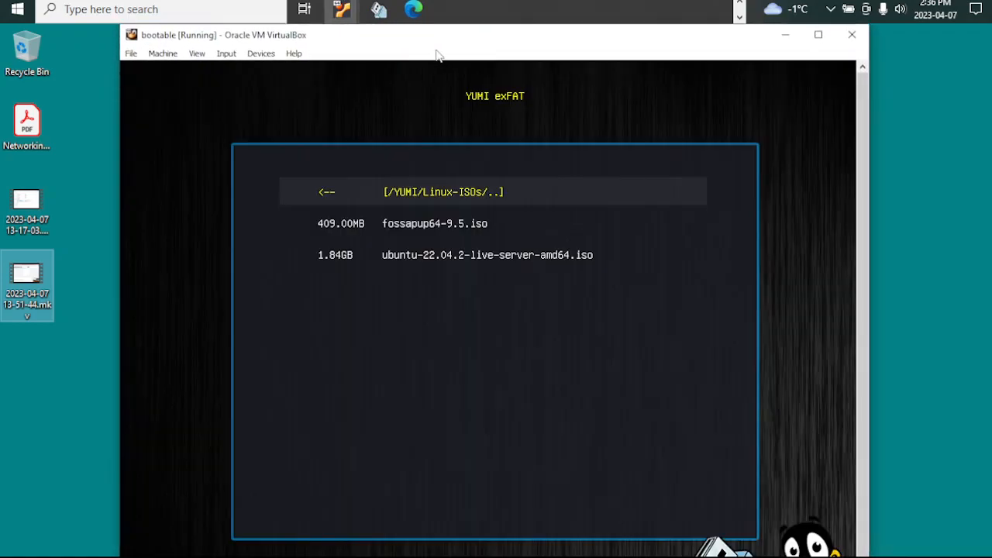
Choose ubuntu-22.04.2-live-server-amd64.iso in the YUMI exFAT menu and select booting it in normal mode
{"action": "key", "text": "Down"}
{"action": "key", "text": "Down"}
{"action": "key", "text": "Return"}
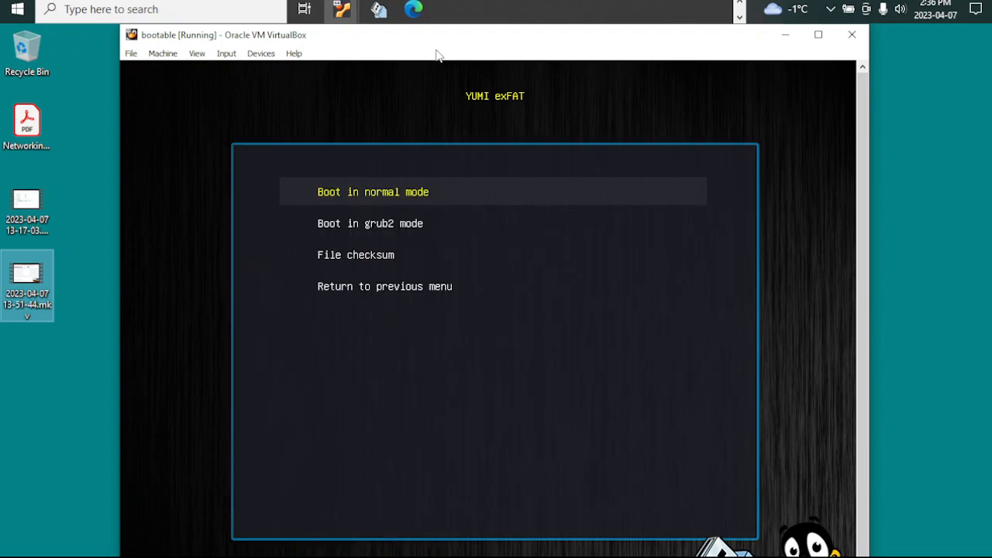
{"action": "key", "text": "Down"}
{"action": "key", "text": "Down"}
{"action": "key", "text": "Down"}
{"action": "key", "text": "Up"}
{"action": "key", "text": "Up"}
{"action": "key", "text": "Up"}
{"action": "key", "text": "Return"}
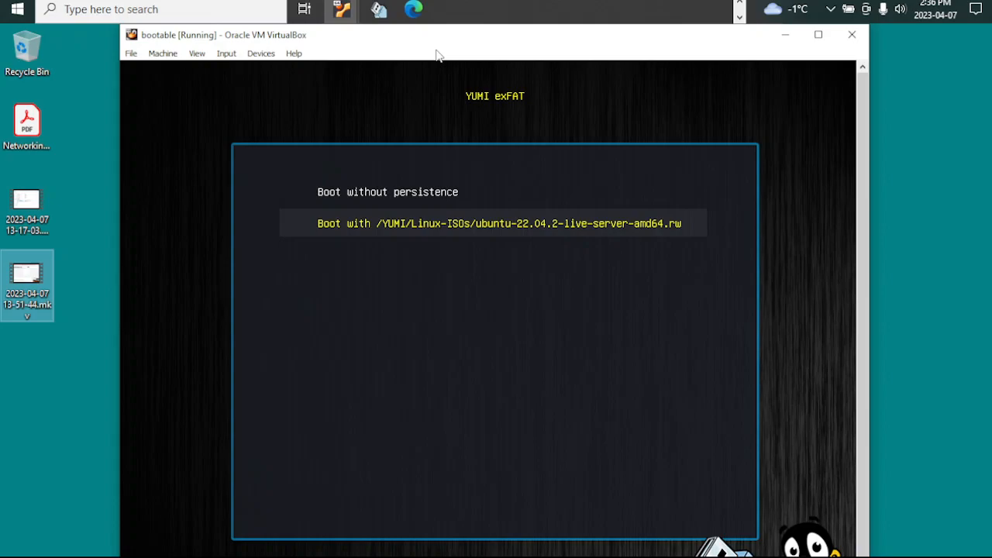
Boot the Ubuntu server ISO without persistence and start Try or Install Ubuntu Server
{"action": "key", "text": "Up"}
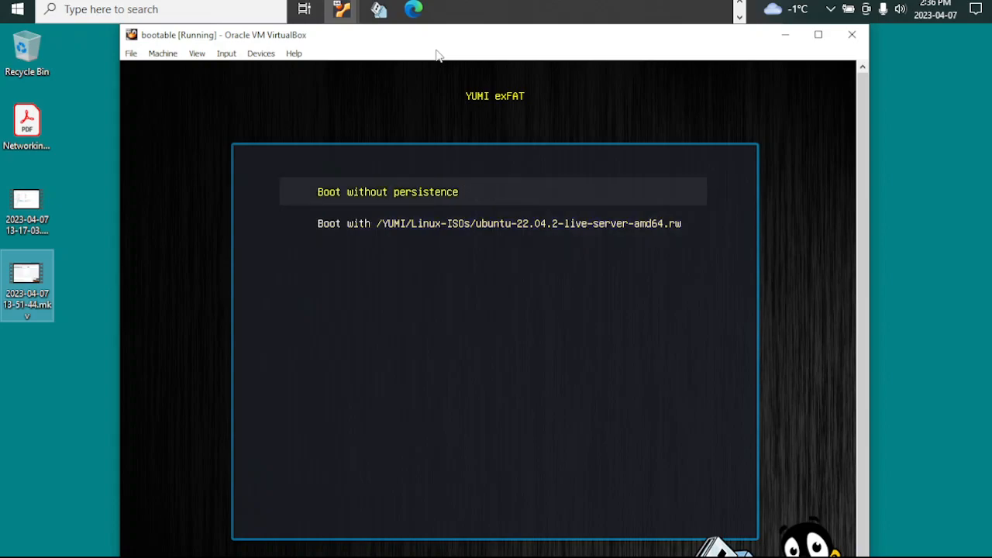
{"action": "key", "text": "Return"}
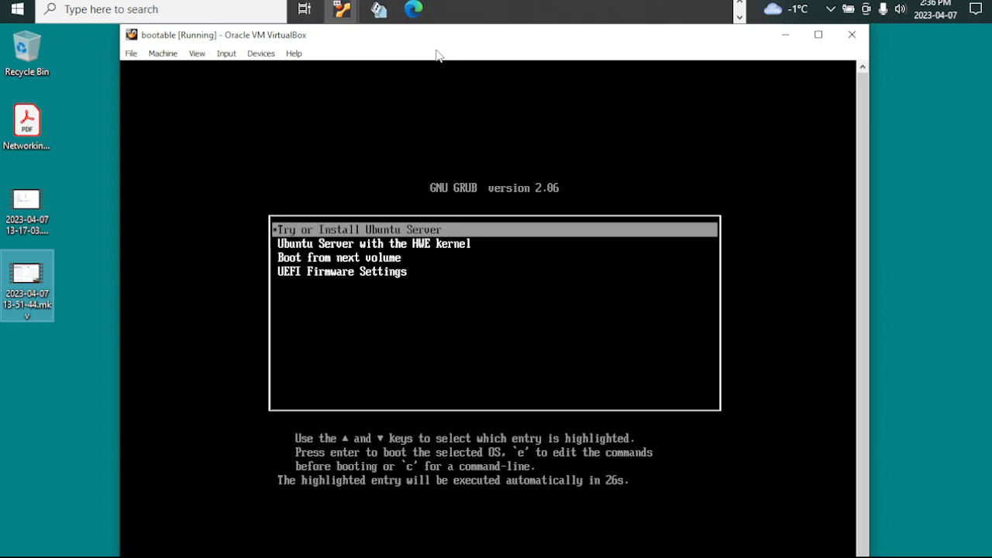
{"action": "key", "text": "Return"}
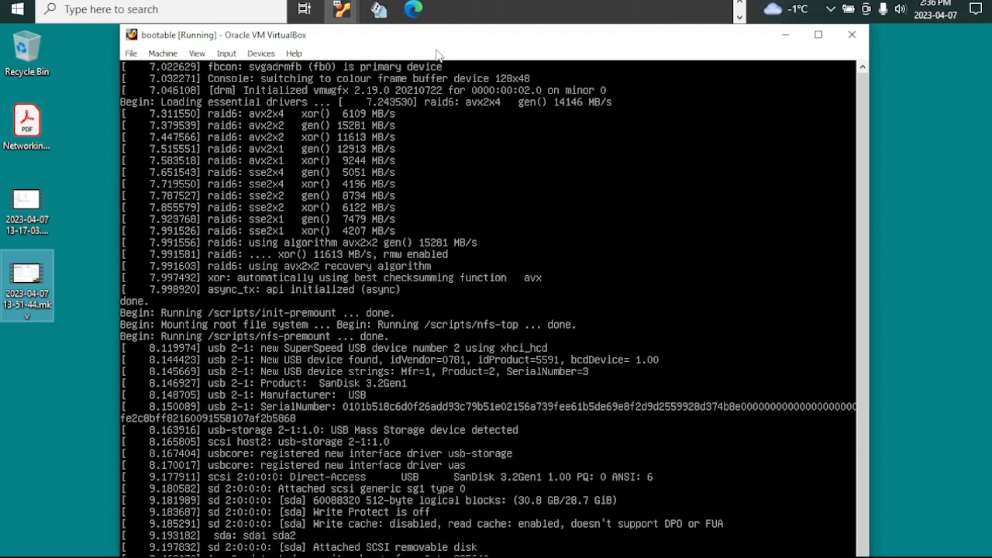
Resize and reposition the bootable VM window so it fits on the screen with its whole lower edge reachable
{"action": "left_click_drag", "start_coordinate": [121, 27], "coordinate": [165, 186]}
{"action": "left_click_drag", "start_coordinate": [397, 206], "coordinate": [495, 45]}
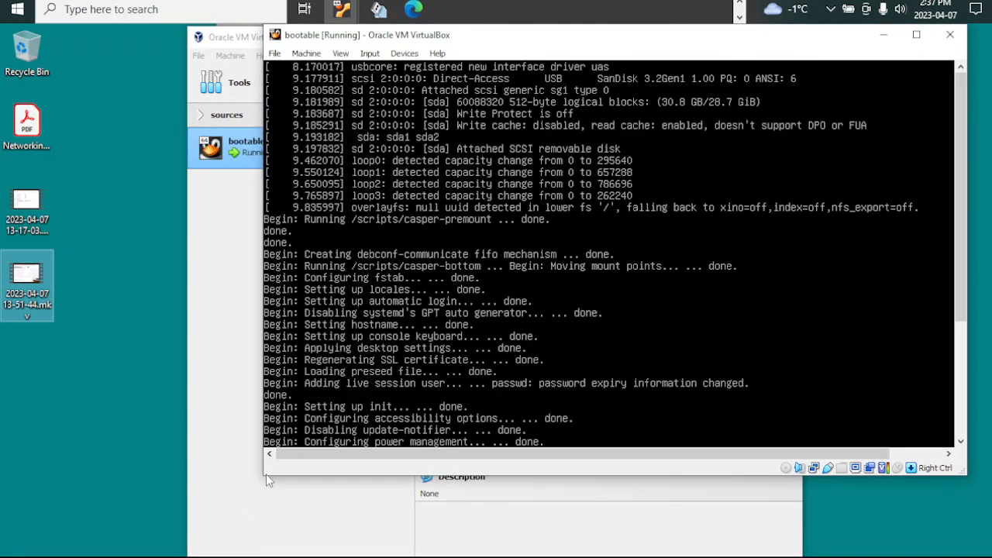
{"action": "left_click_drag", "start_coordinate": [264, 474], "coordinate": [196, 551]}
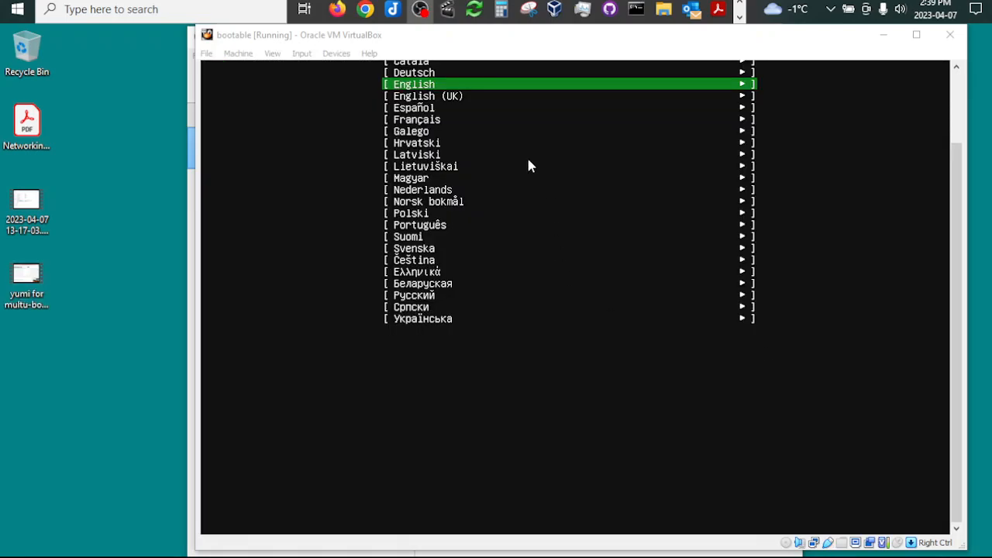
Choose English as the installer language and accept the English (US) keyboard variant
{"action": "left_click", "coordinate": [505, 48]}
{"action": "key", "text": "Return"}
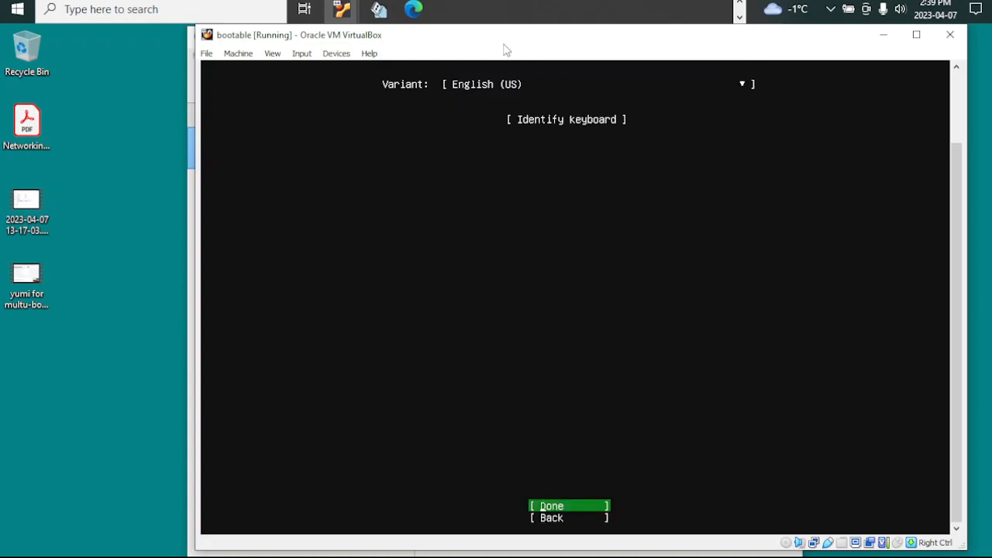
{"action": "key", "text": "Return"}
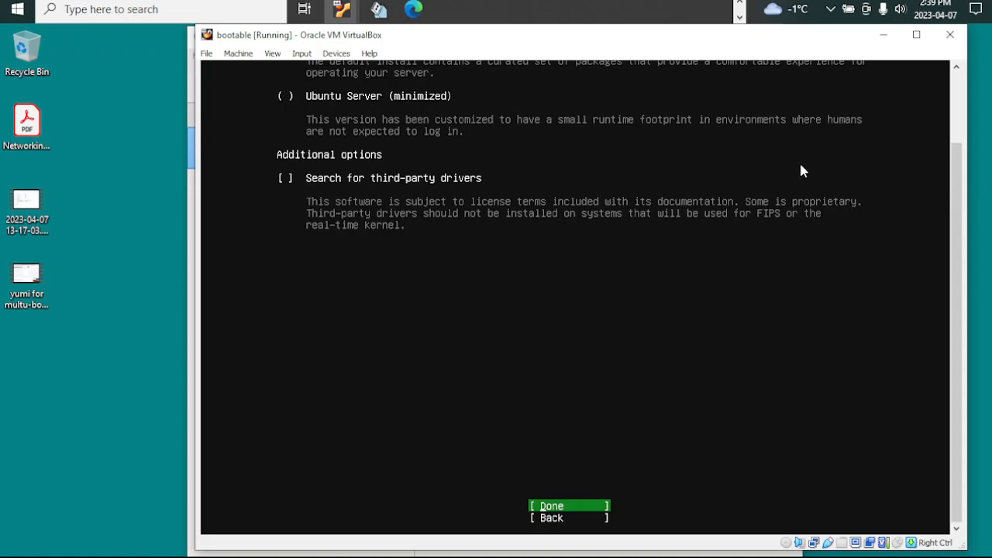
Accept the default server installation without third-party drivers, the DHCP network settings, a blank proxy and the default mirror, continuing to the guided storage page
{"action": "left_click_drag", "start_coordinate": [956, 215], "coordinate": [943, 247]}
{"action": "key", "text": "Return"}
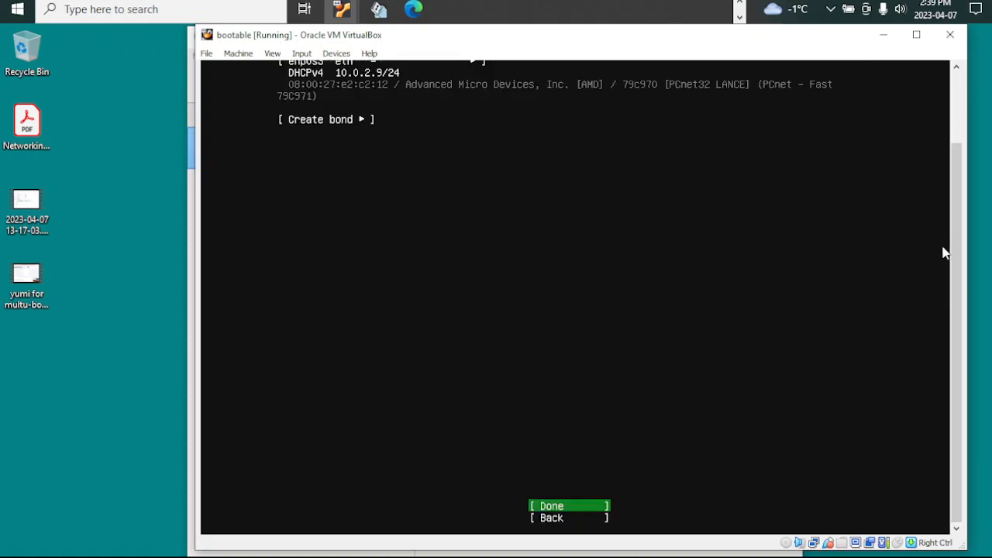
{"action": "left_click_drag", "start_coordinate": [958, 232], "coordinate": [950, 271]}
{"action": "key", "text": "Return"}
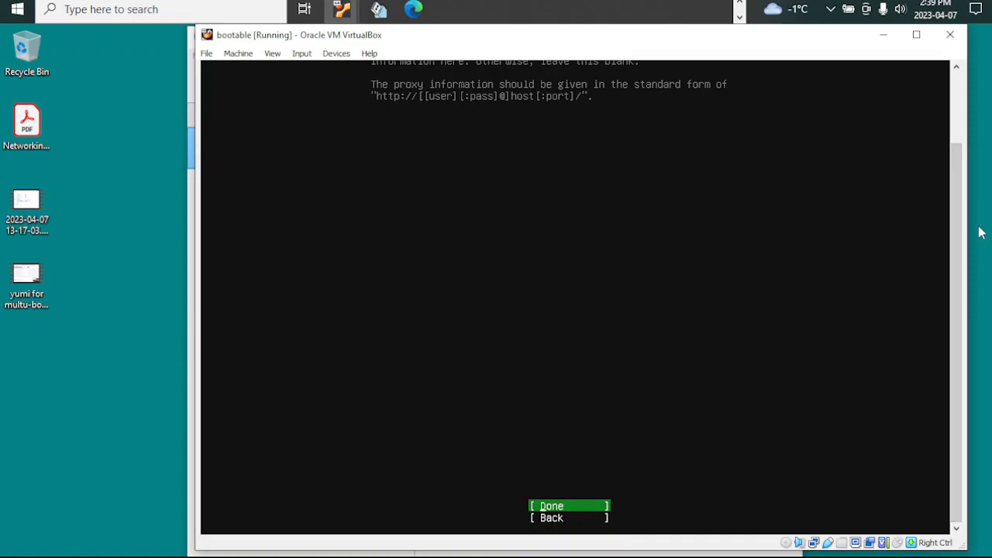
{"action": "key", "text": "Return"}
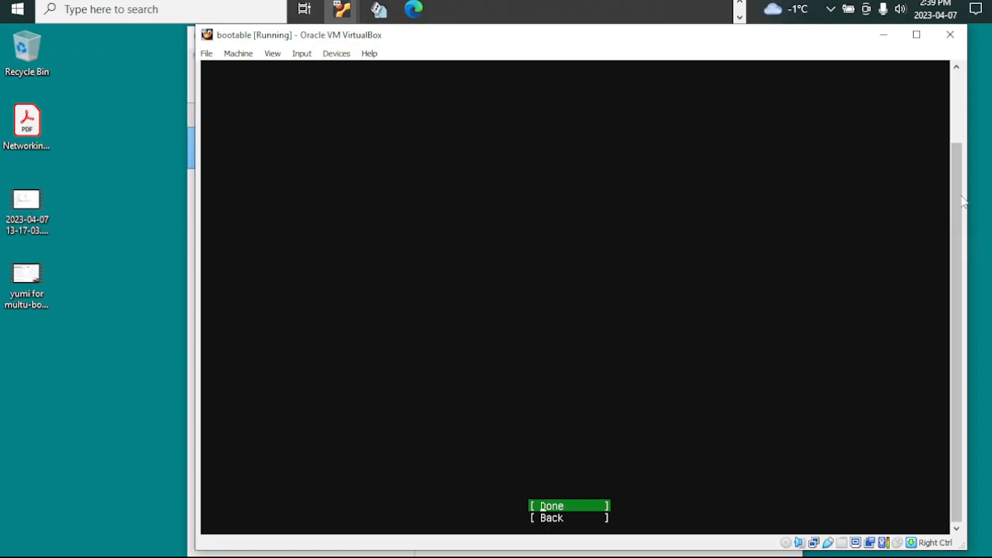
{"action": "mouse_move", "coordinate": [960, 179]}
{"action": "left_mouse_down"}
{"action": "mouse_move", "coordinate": [956, 108]}
{"action": "mouse_move", "coordinate": [961, 267]}
{"action": "left_mouse_up"}
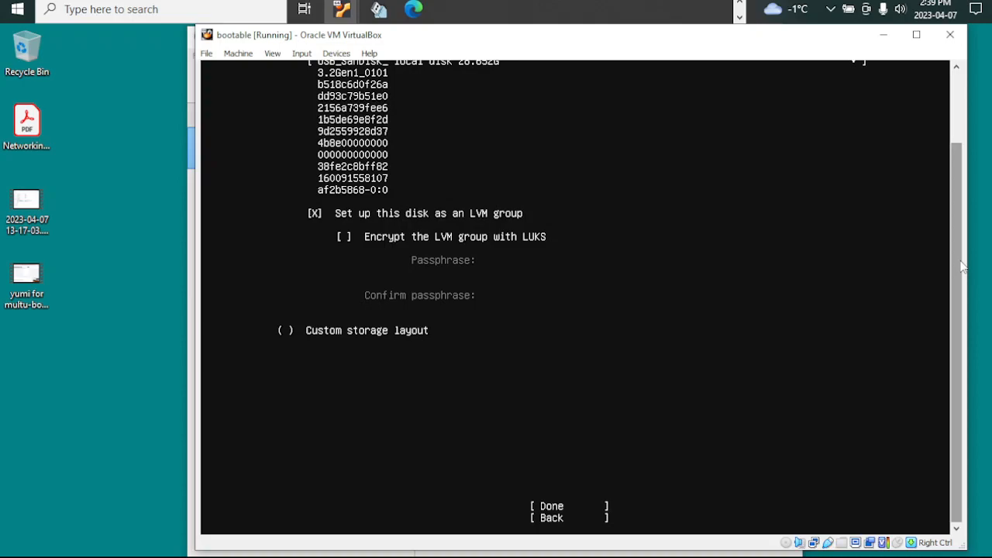
Turn off setting up the disk as an LVM group and continue to the storage configuration summary
{"action": "key", "text": "Down"}
{"action": "key", "text": "Down"}
{"action": "key", "text": "space"}
{"action": "key", "text": "Down"}
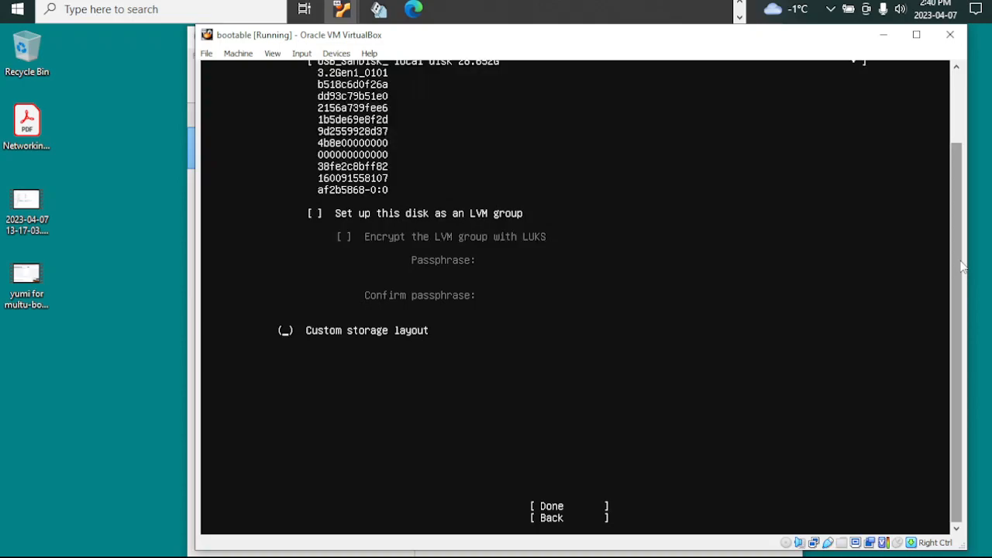
{"action": "key", "text": "Down"}
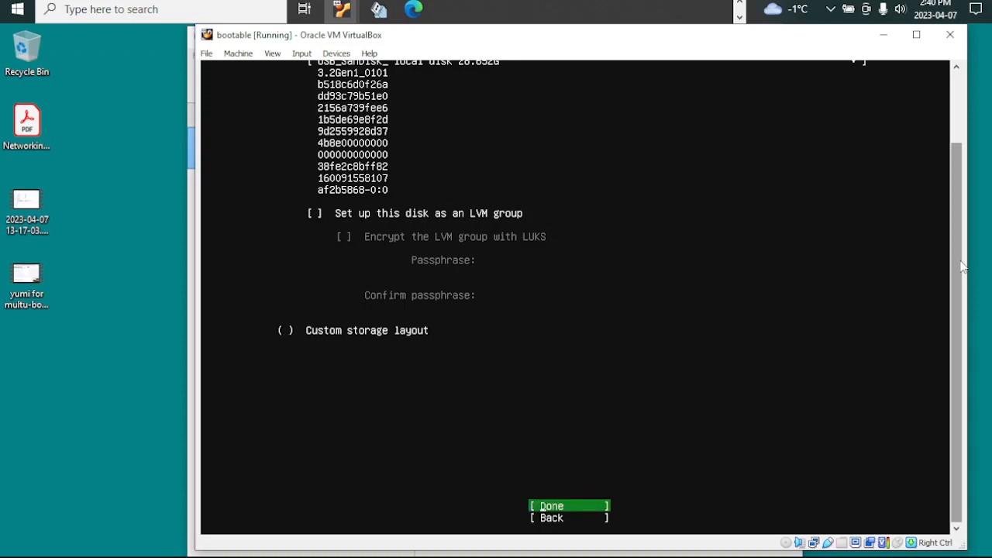
{"action": "key", "text": "Return"}
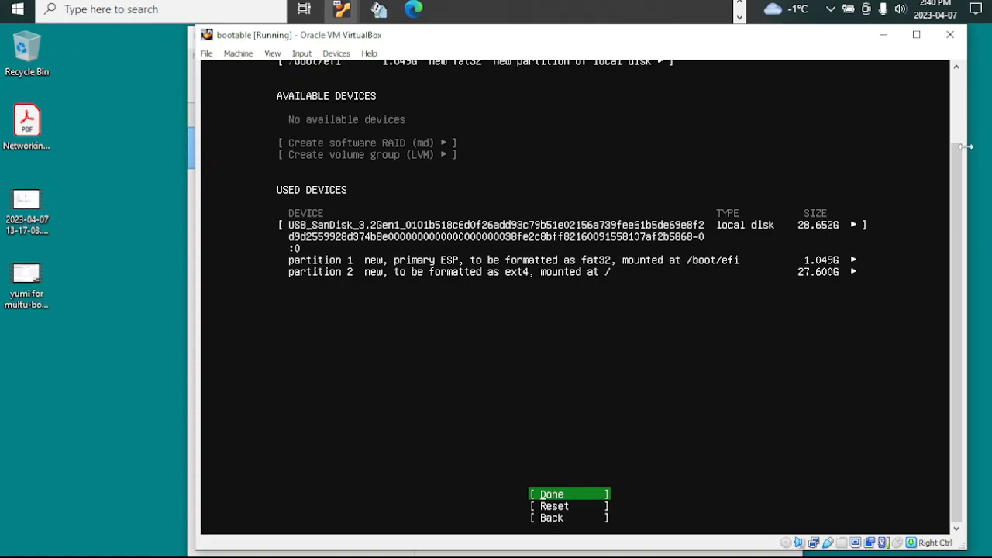
{"action": "scroll", "coordinate": [965, 144], "scroll_direction": "up", "scroll_amount": 3}
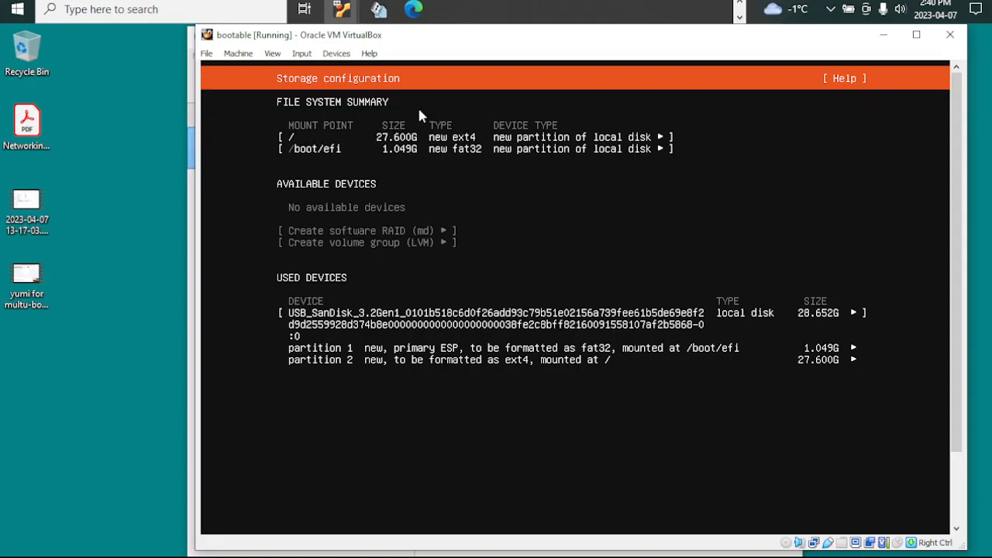
Check the storage devices in the bootable machine's settings, then close the settings without changes
{"action": "left_click", "coordinate": [238, 53]}
{"action": "left_click", "coordinate": [256, 70]}
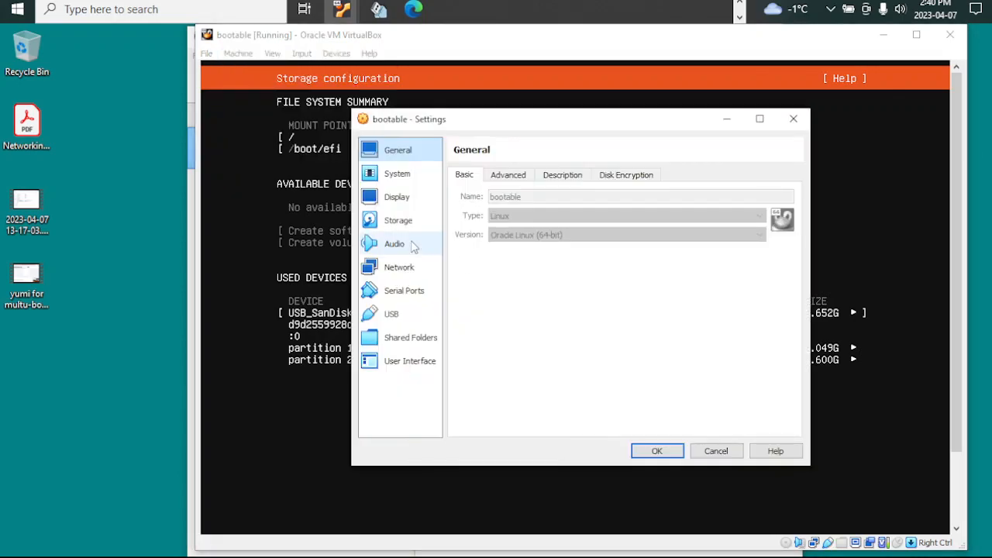
{"action": "left_click", "coordinate": [395, 220]}
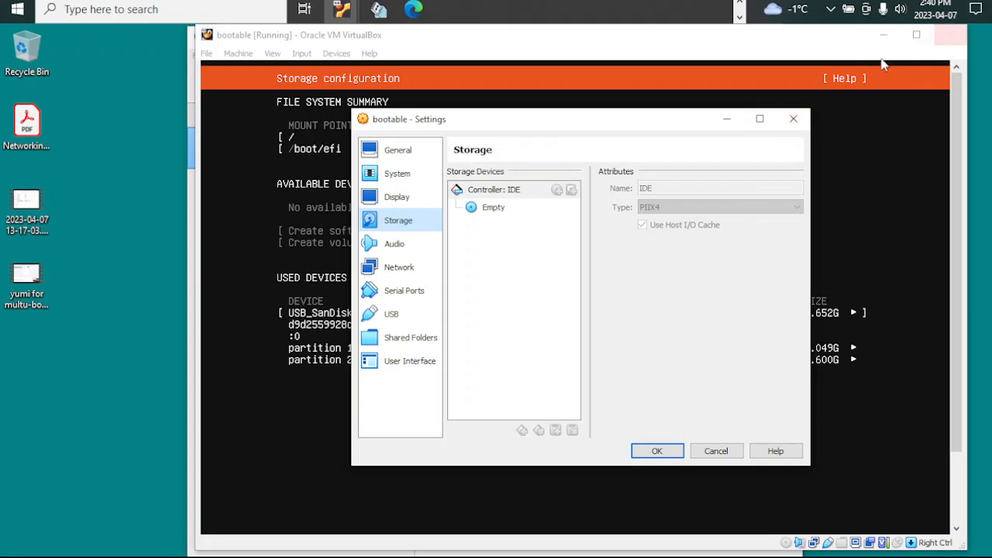
{"action": "left_click", "coordinate": [792, 118]}
Close the bootable virtual machine by powering it off, abandoning the Ubuntu installation
{"action": "left_click", "coordinate": [952, 38]}
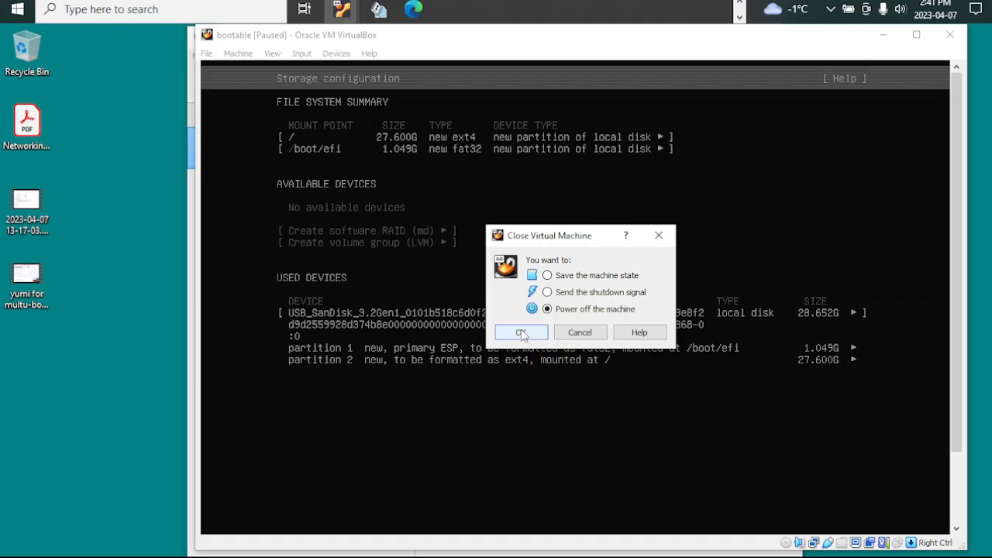
{"action": "left_click", "coordinate": [521, 333]}
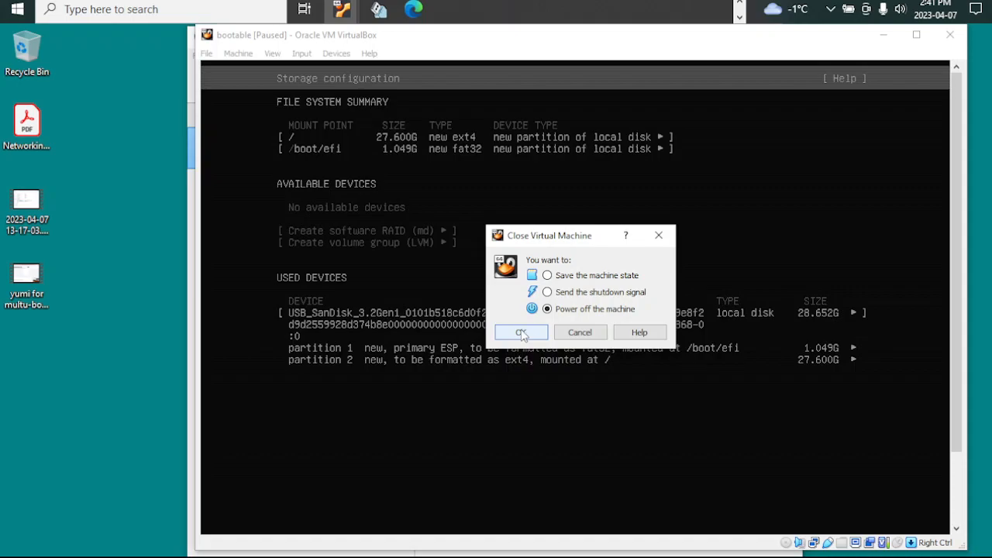